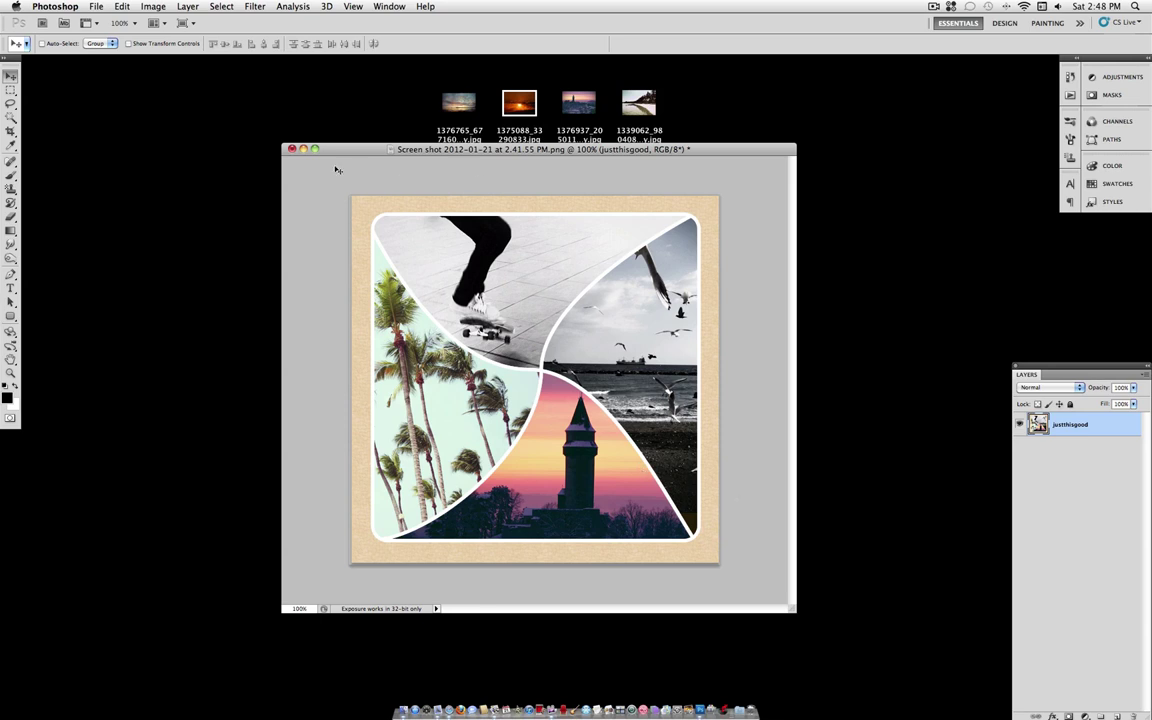
# Step: With the finished pinwheel collage sample displayed, open the File menu
pyautogui.click(97, 7)
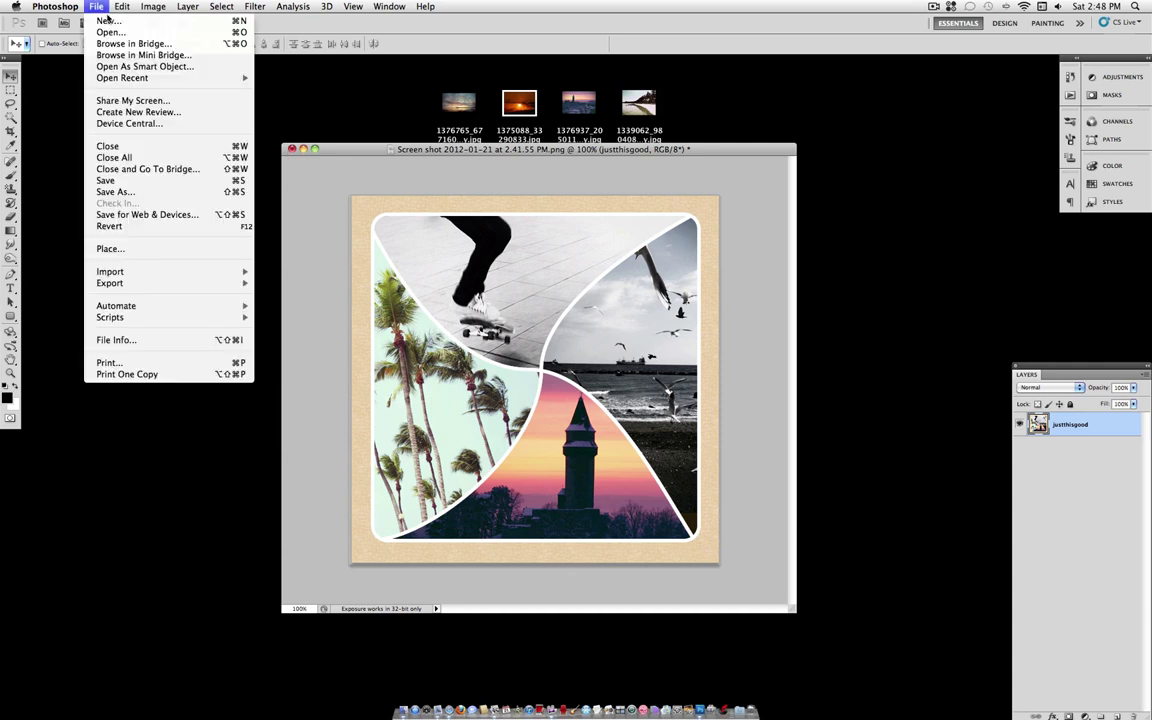
# Step: Create a new white 612 × 612 px, 72 ppi document named Untitled-1
pyautogui.click(107, 21)
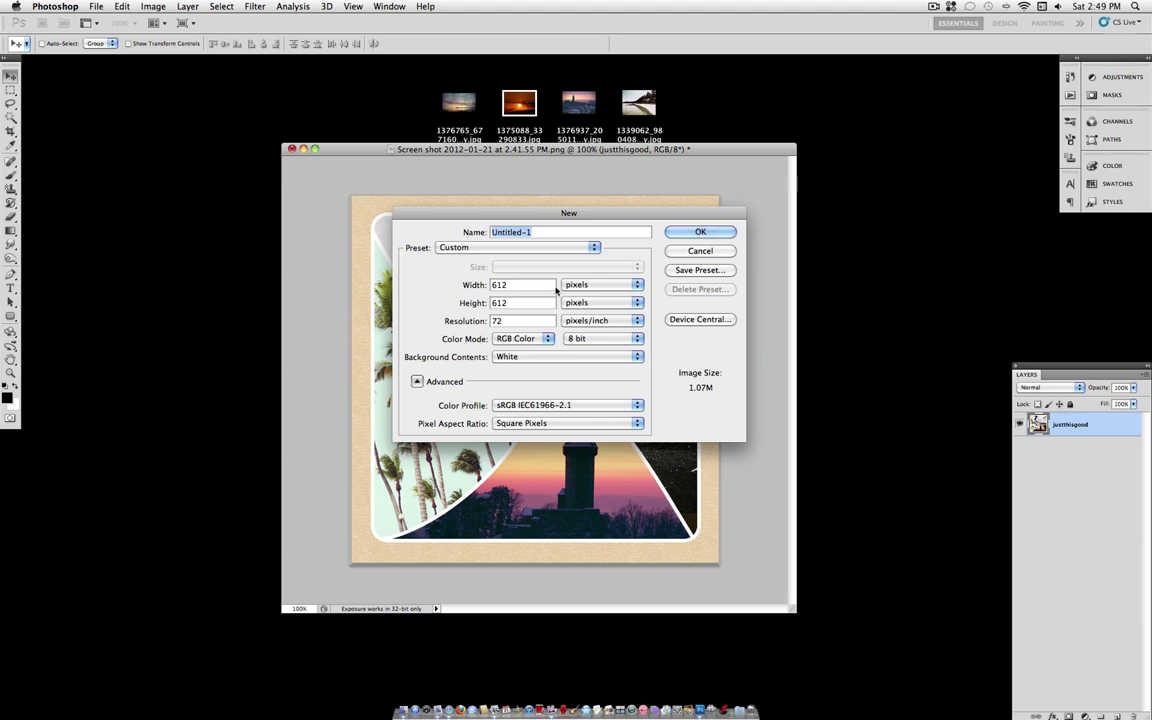
pyautogui.press('Tab')
pyautogui.press('Tab')
pyautogui.click(706, 238)
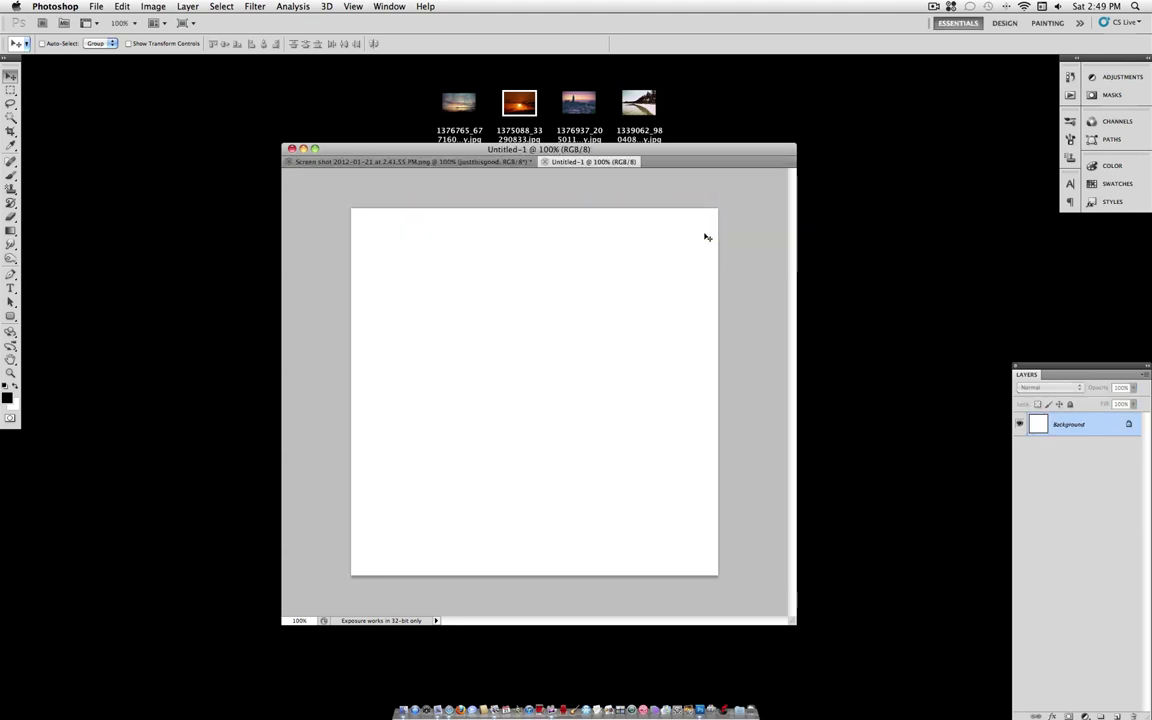
pyautogui.moveTo(608, 153); pyautogui.dragTo(598, 155)
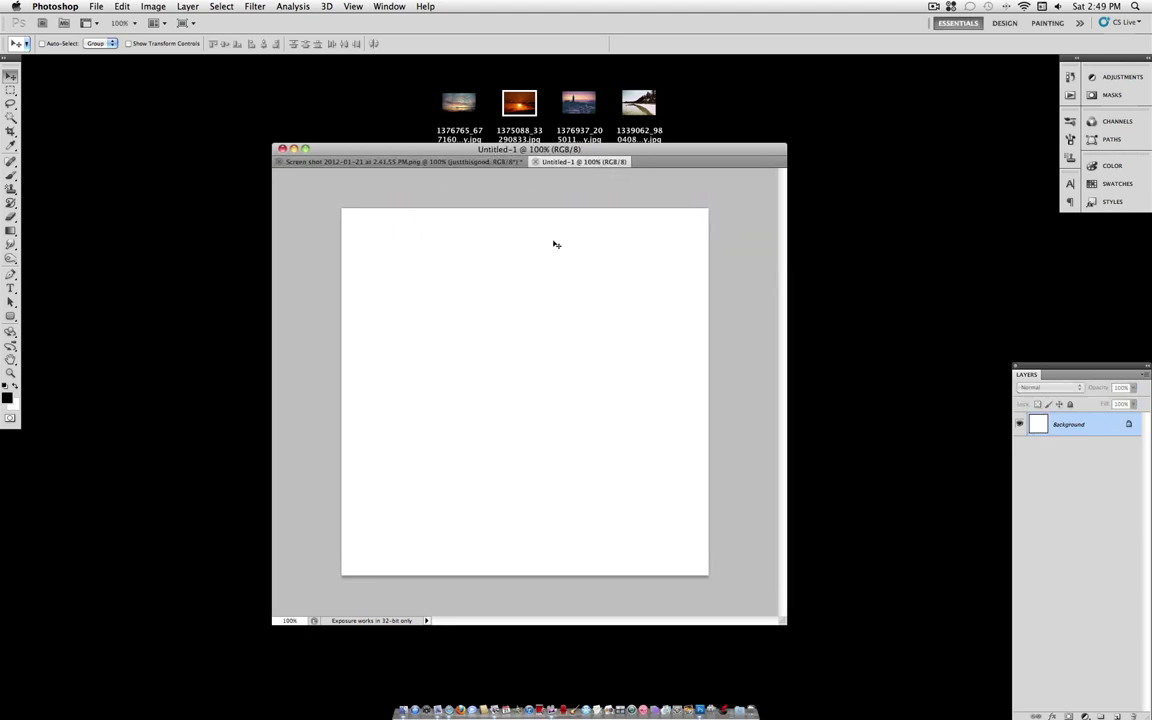
# Step: Show rulers and drag a vertical and a horizontal guide to cross at the canvas centre
pyautogui.click(355, 6)
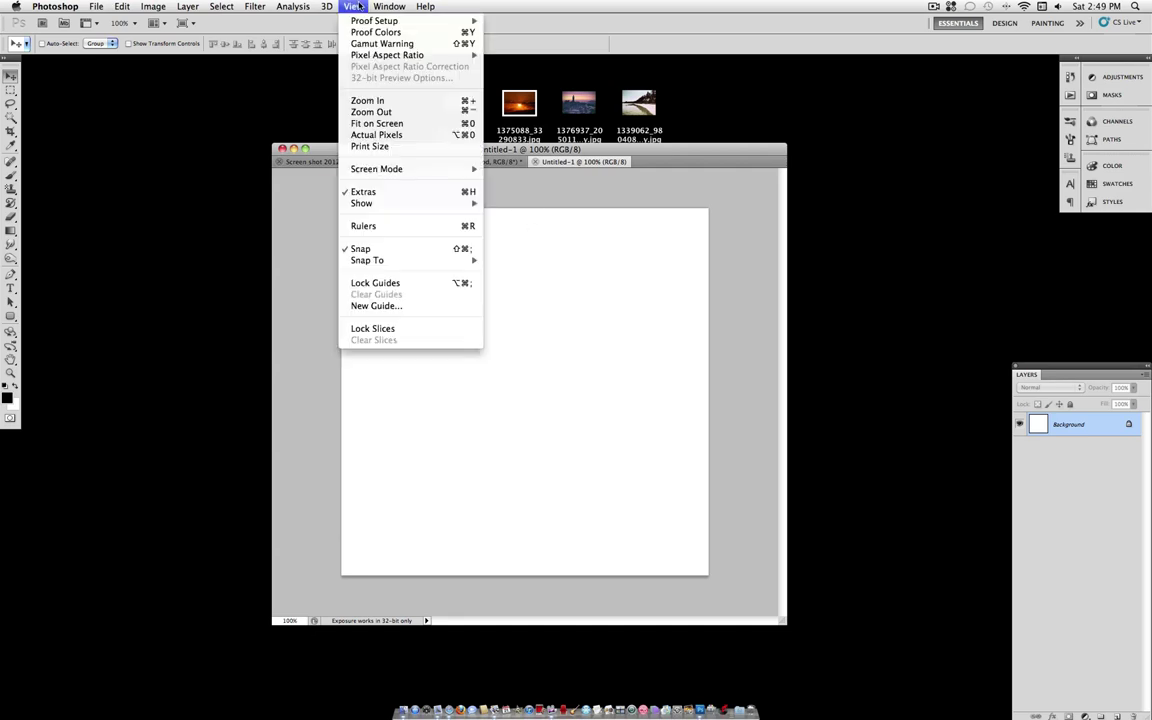
pyautogui.click(376, 228)
pyautogui.moveTo(411, 154); pyautogui.dragTo(404, 154)
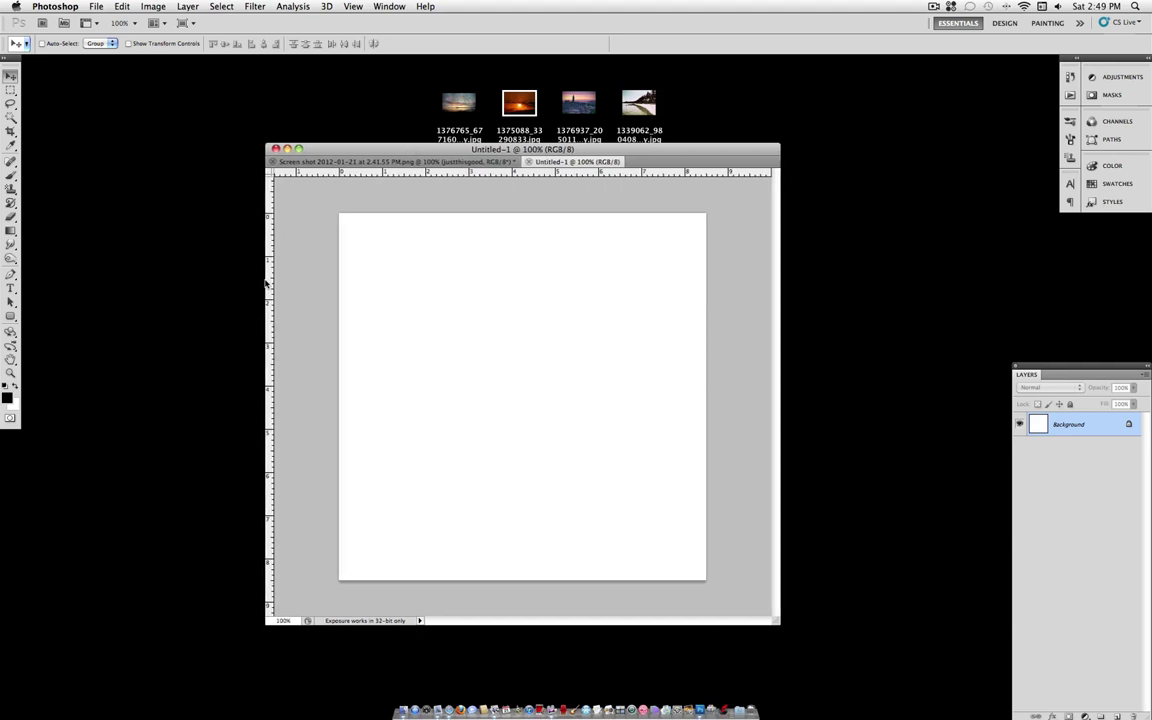
pyautogui.moveTo(270, 286); pyautogui.dragTo(522, 289)
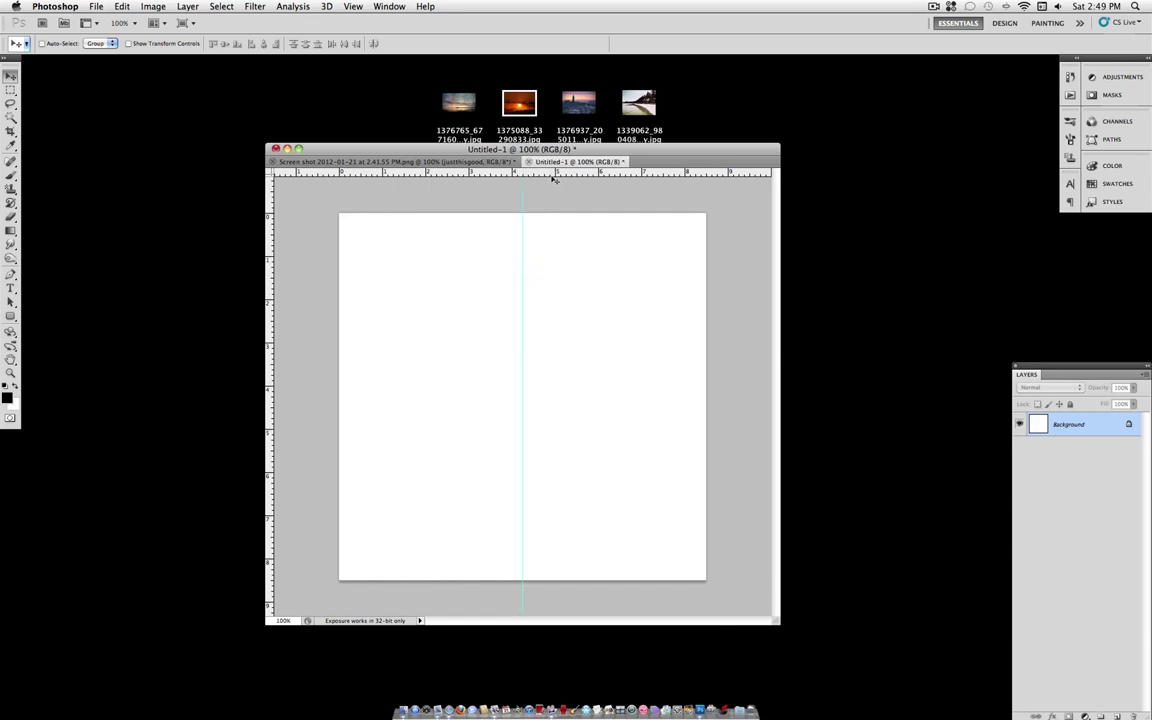
pyautogui.moveTo(551, 175); pyautogui.dragTo(562, 396)
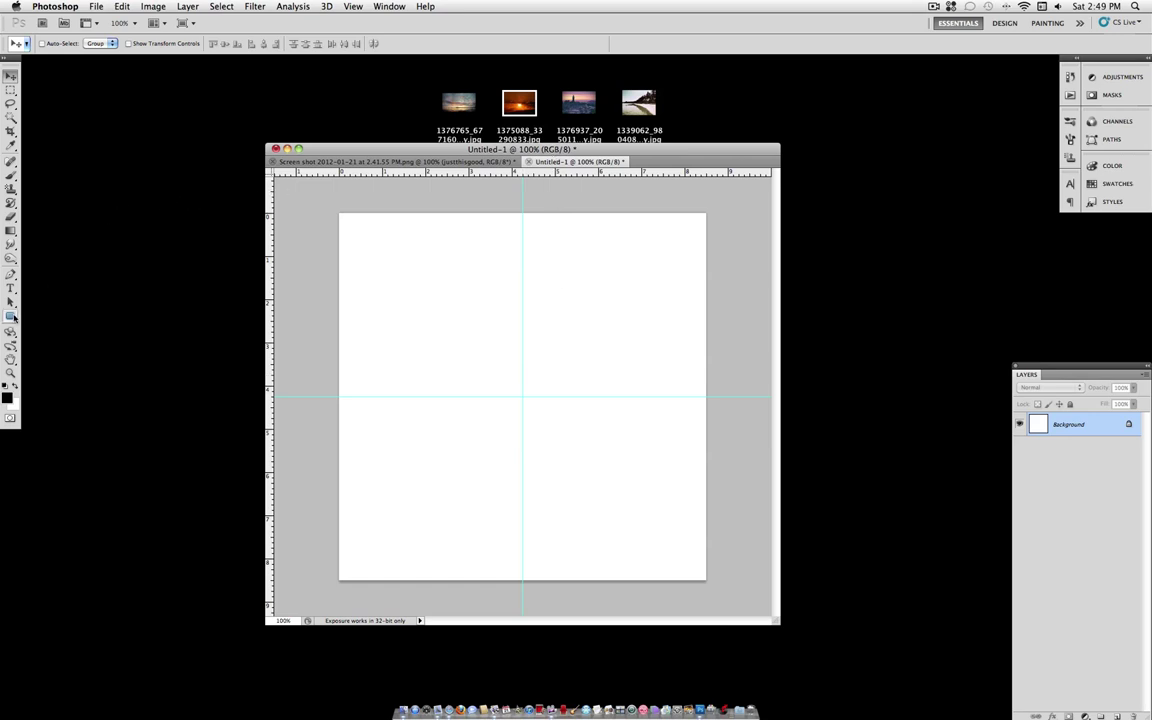
# Step: Select the Rounded Rectangle Tool with a 25 px corner radius
pyautogui.click(11, 318)
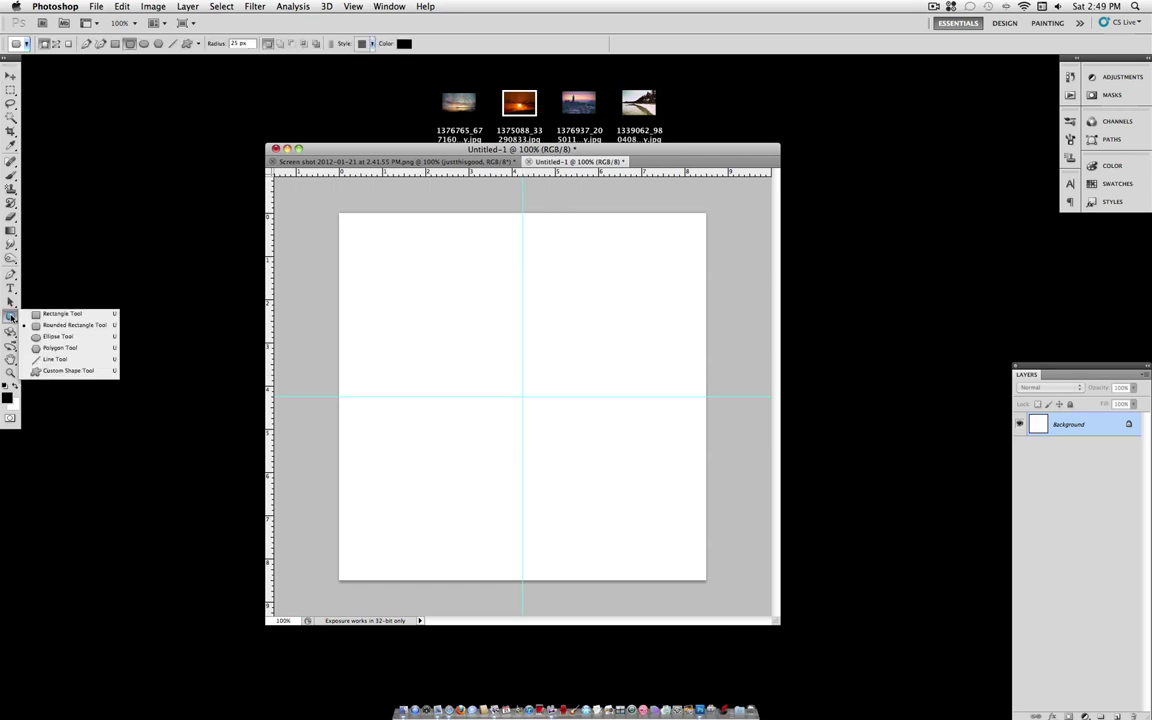
pyautogui.click(74, 326)
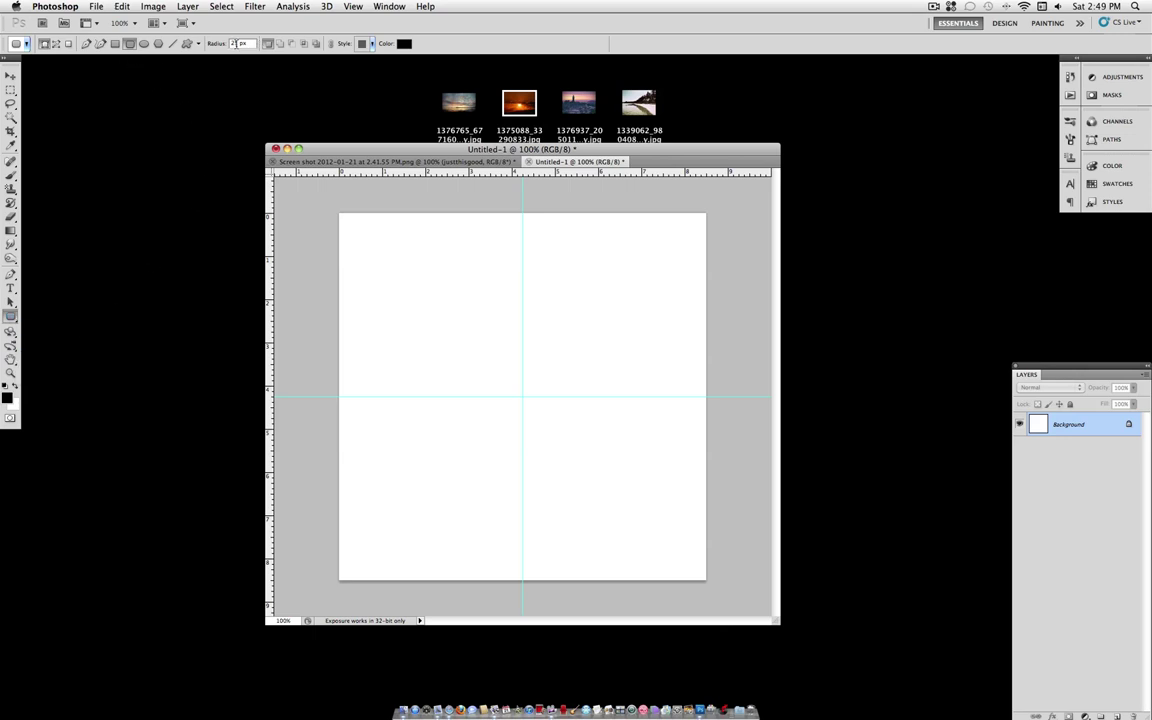
pyautogui.click(234, 43)
pyautogui.write('2')
# Step: Constrain the shape to a square and draw the black rounded square over the canvas
pyautogui.click(199, 44)
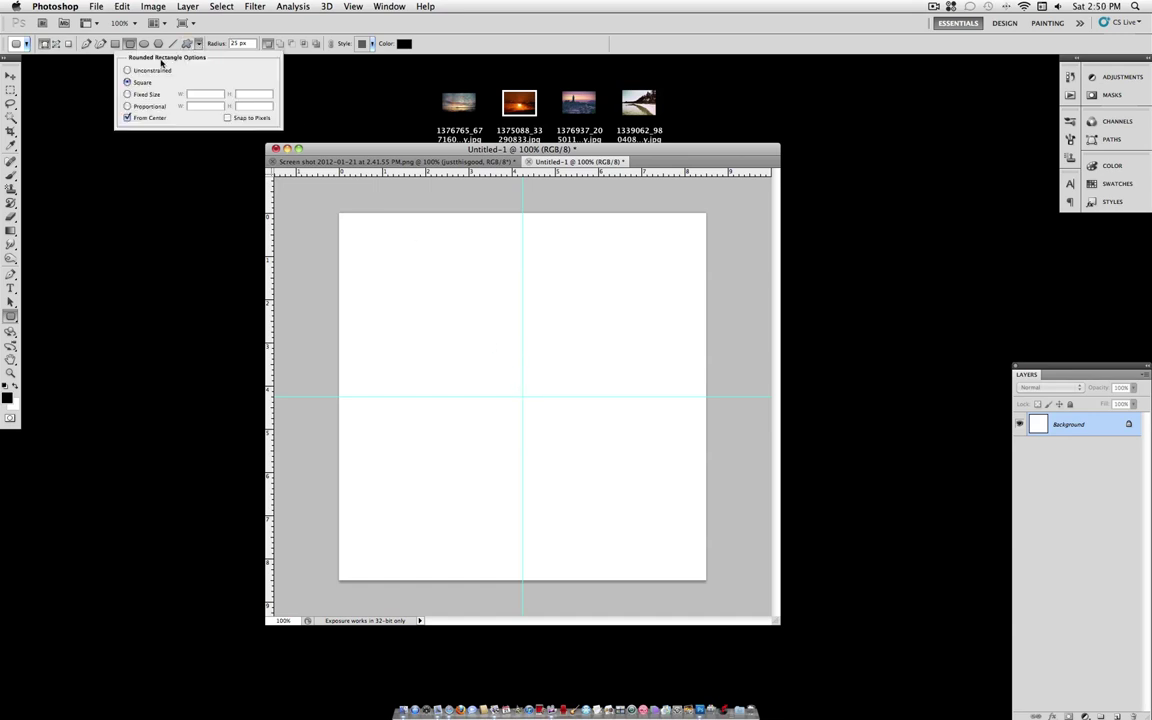
pyautogui.click(127, 82)
pyautogui.click(127, 118)
pyautogui.click(127, 70)
pyautogui.click(180, 44)
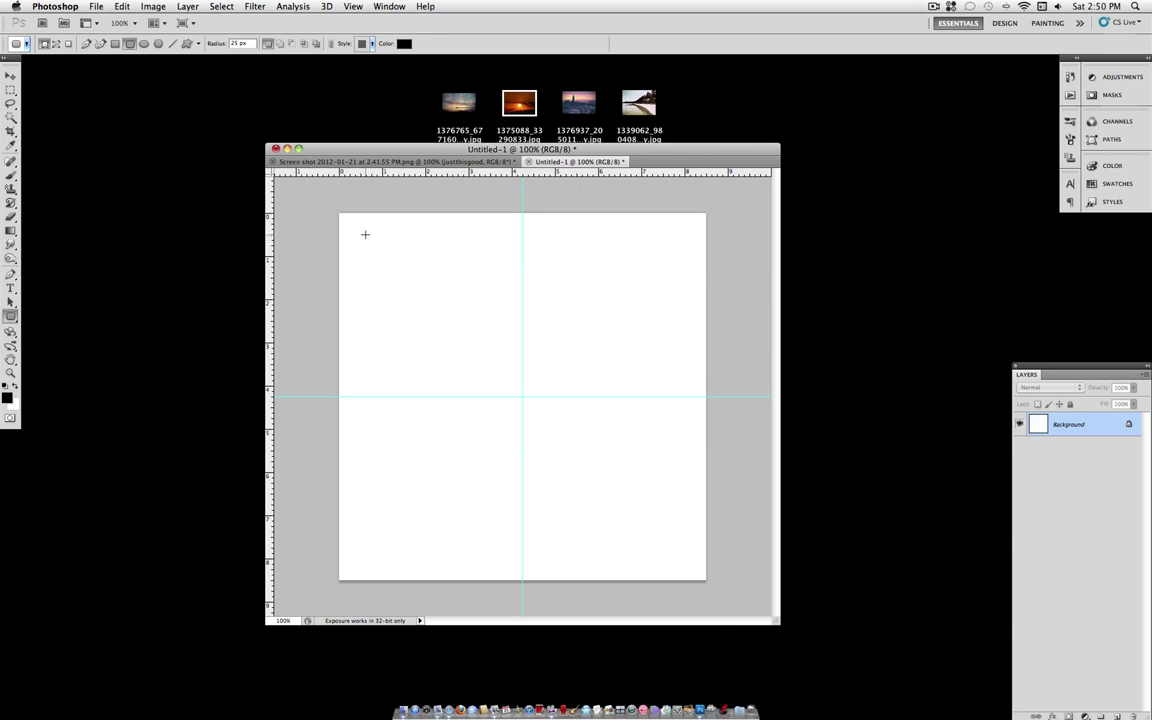
pyautogui.moveTo(356, 228); pyautogui.dragTo(725, 563)
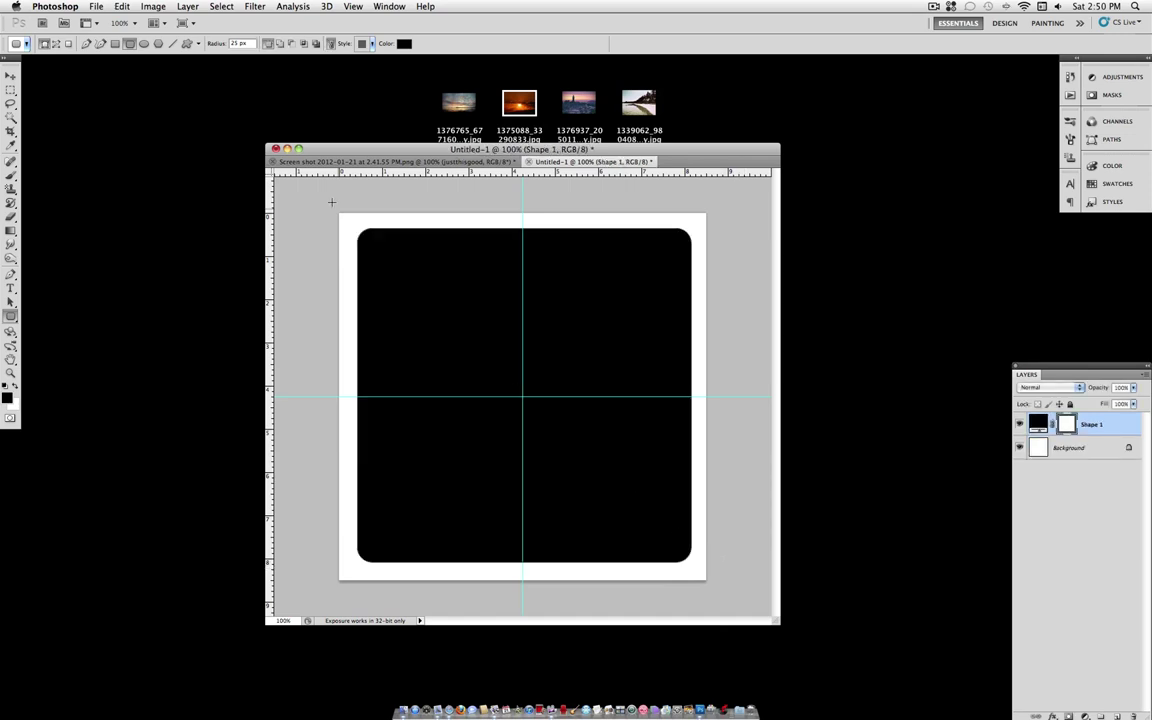
pyautogui.click(9, 76)
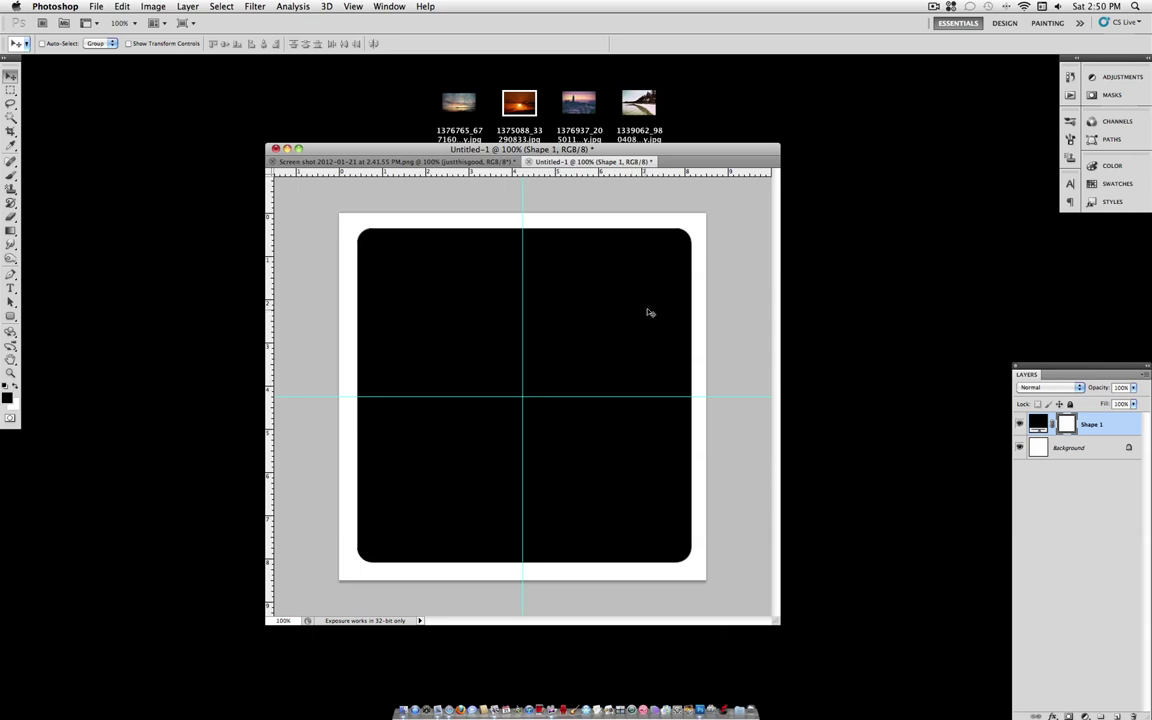
# Step: Nudge the rounded square slightly left, then hide the centre guides and the rulers
pyautogui.moveTo(648, 314)
pyautogui.mouseDown()
pyautogui.moveTo(632, 310)
pyautogui.moveTo(646, 306)
pyautogui.moveTo(642, 315)
pyautogui.mouseUp()
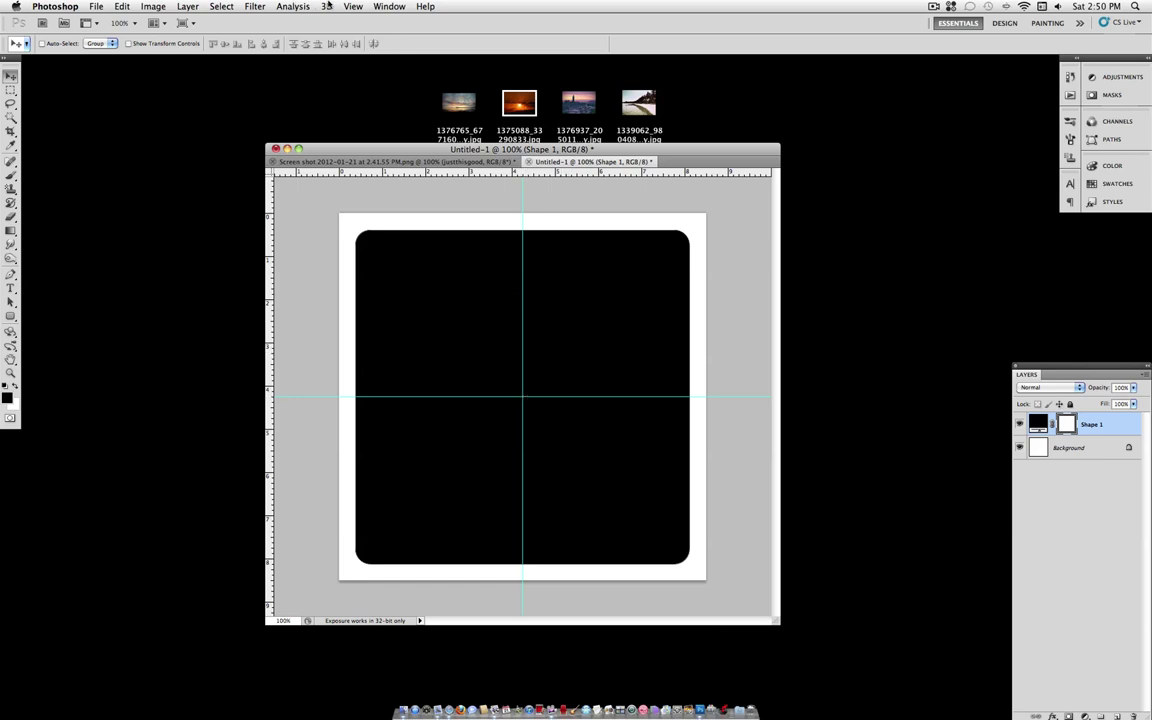
pyautogui.click(353, 6)
pyautogui.click(356, 177)
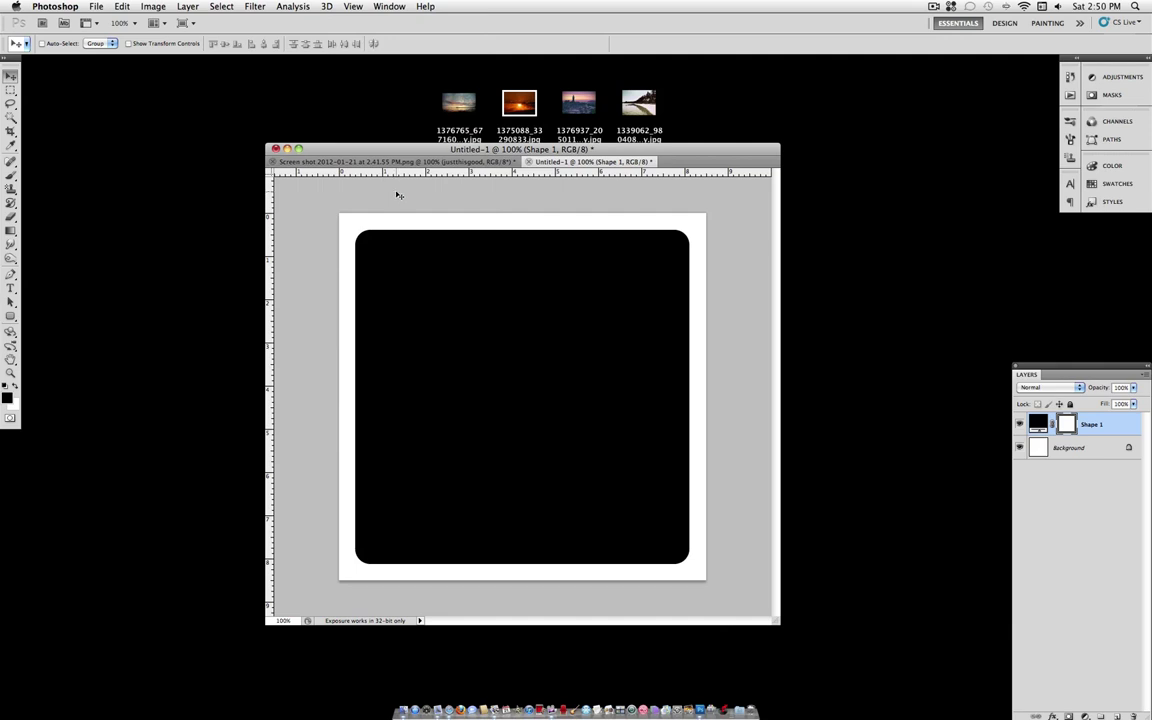
pyautogui.click(353, 6)
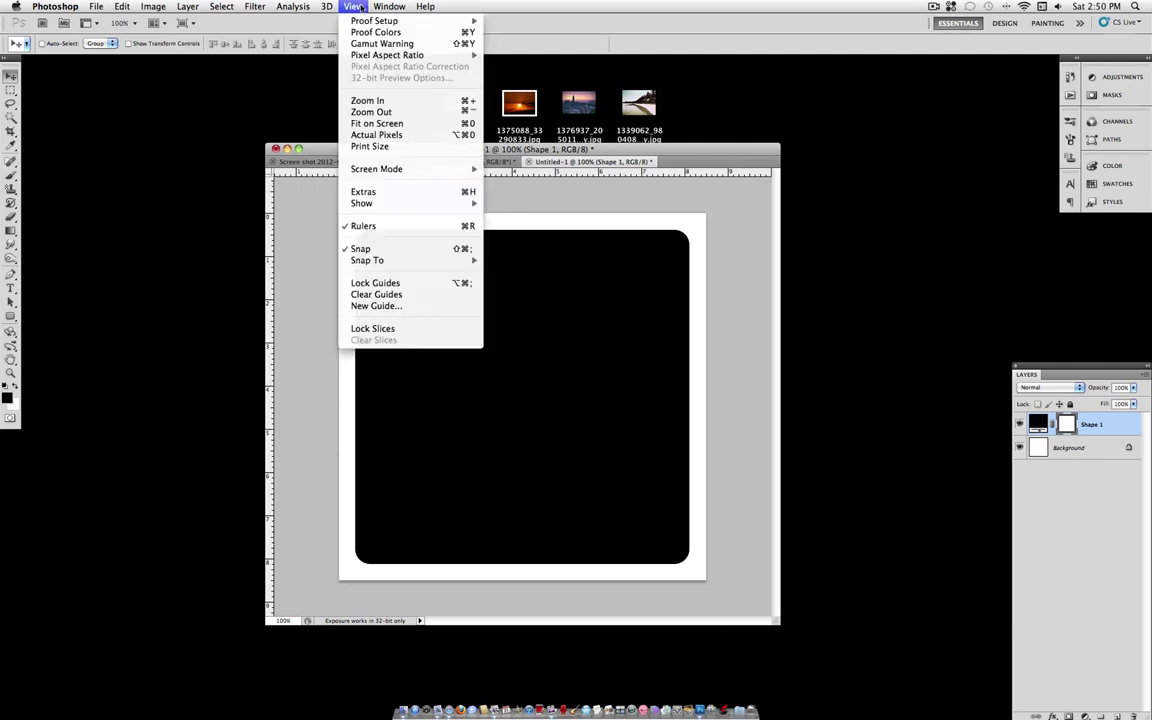
pyautogui.click(382, 228)
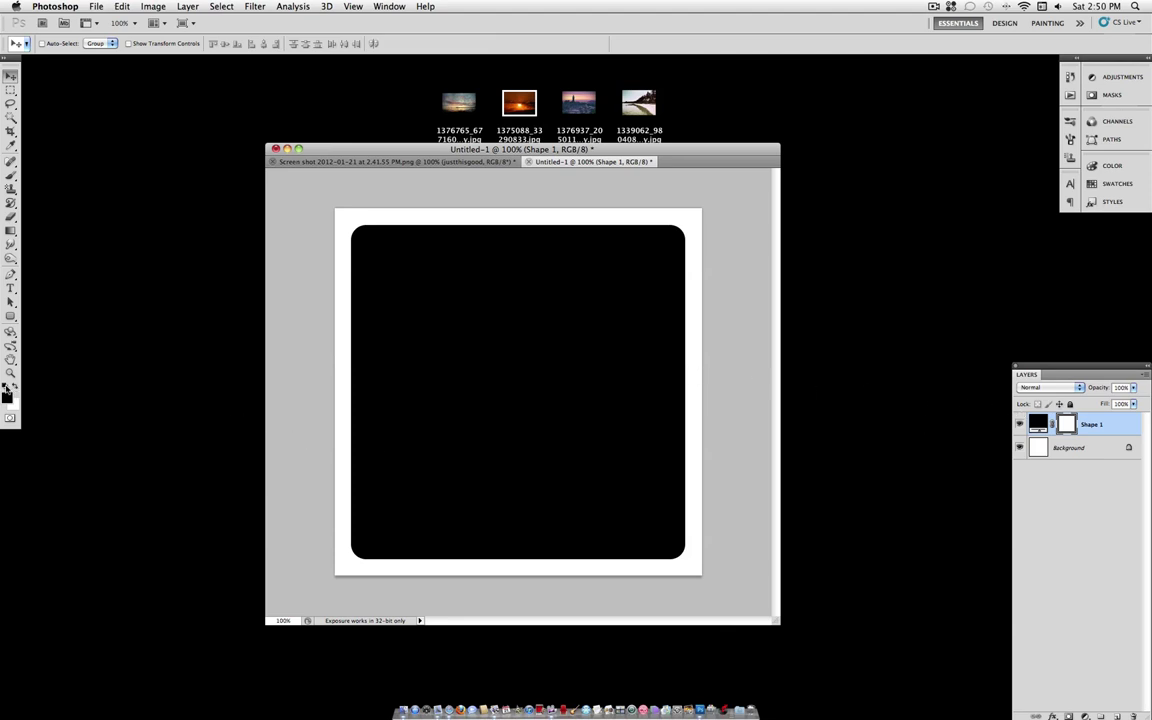
# Step: Add a Solid Color fill layer above Background, coloured beige #d9c58a
pyautogui.click(1067, 448)
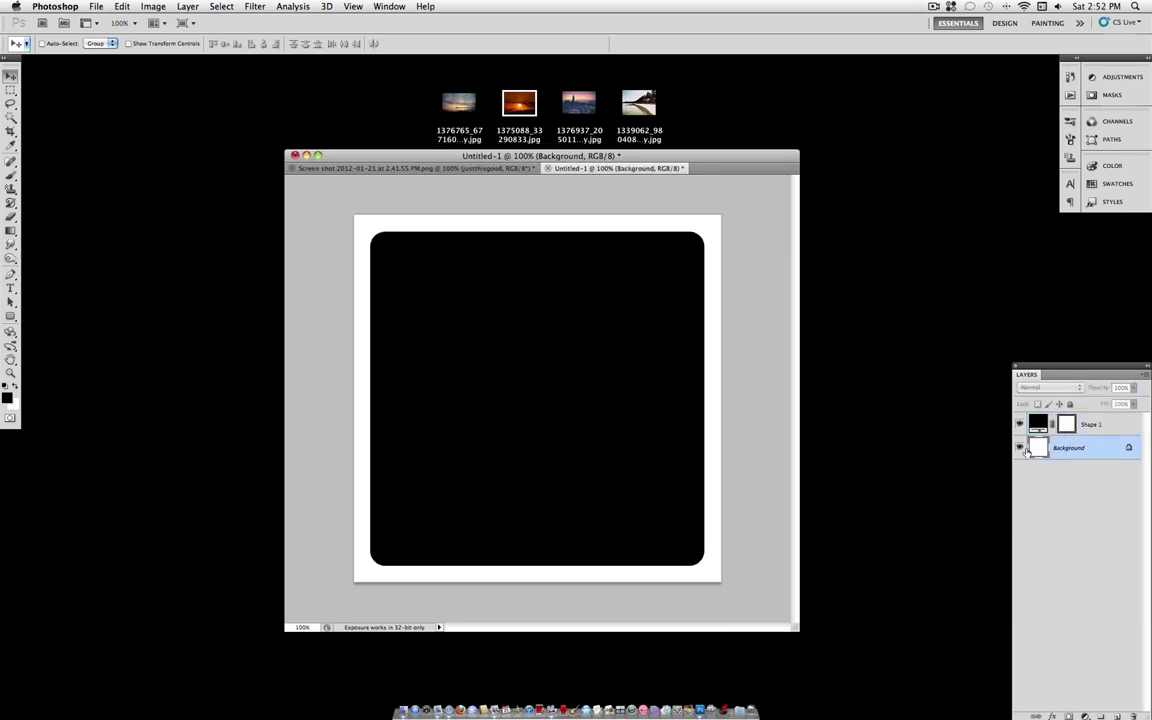
pyautogui.click(187, 6)
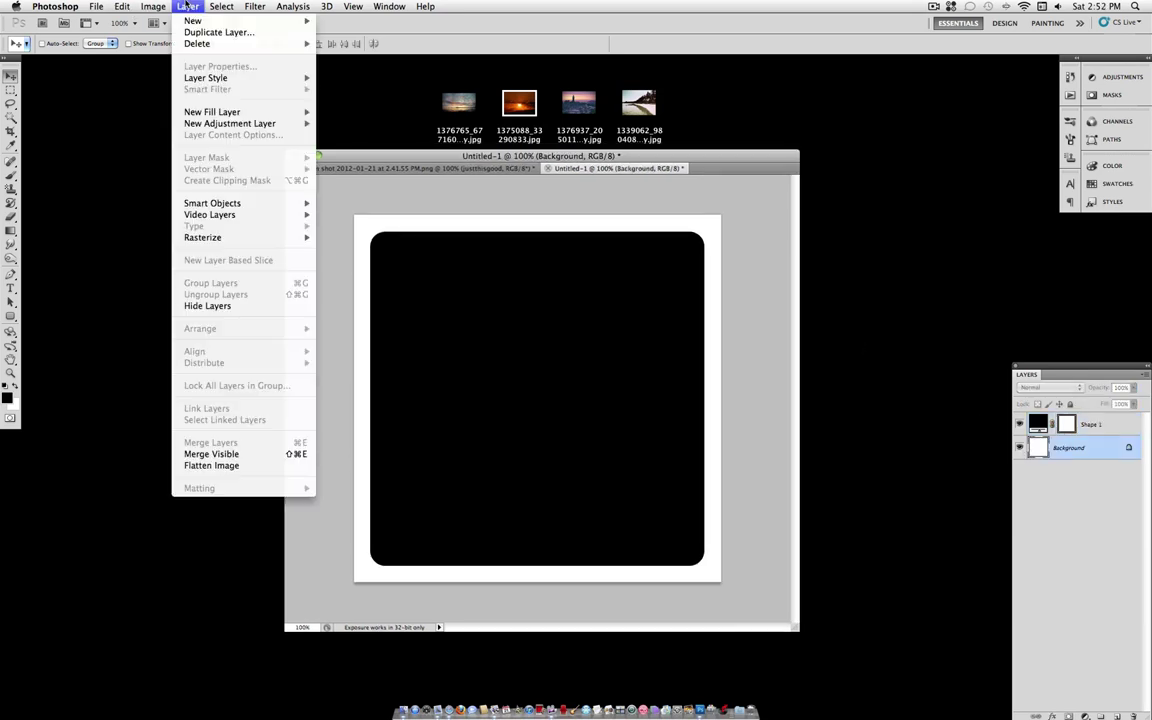
pyautogui.moveTo(240, 112)
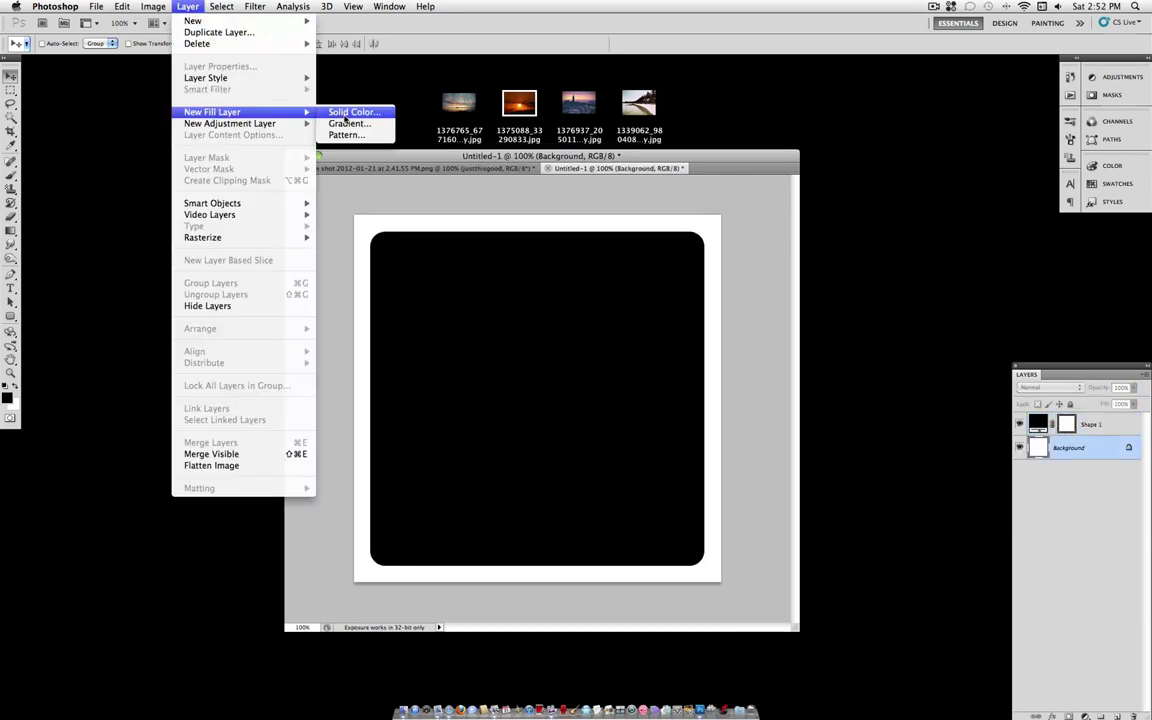
pyautogui.click(344, 114)
pyautogui.click(677, 311)
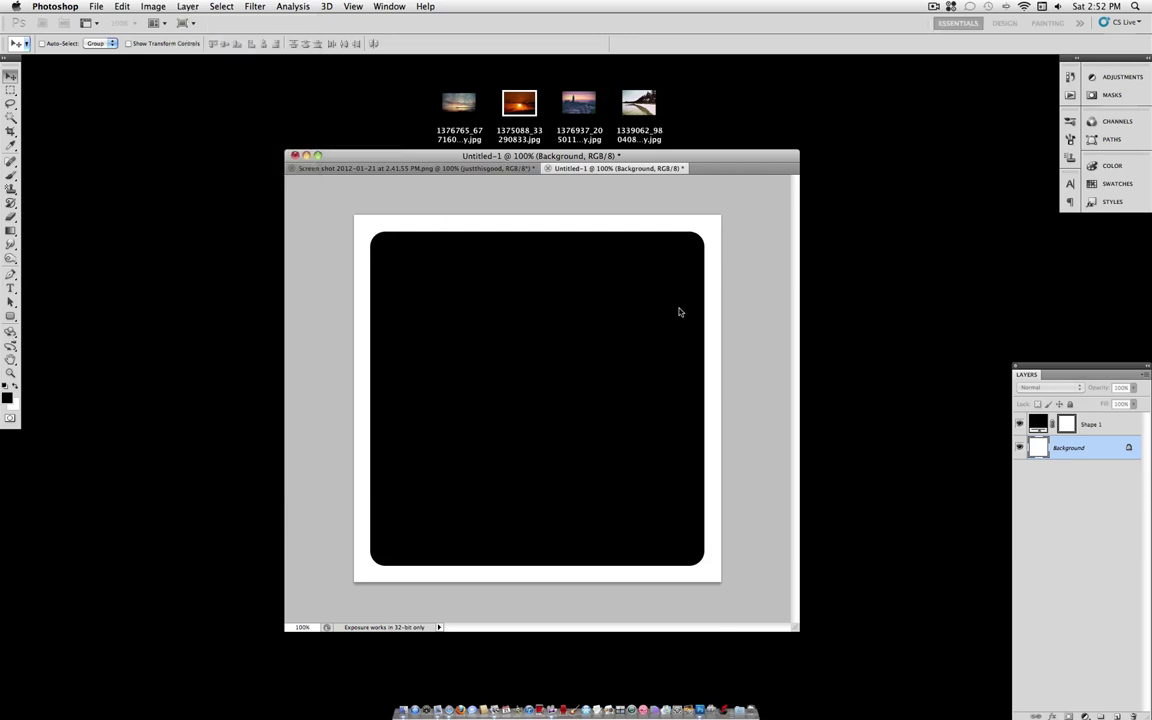
pyautogui.click(995, 425)
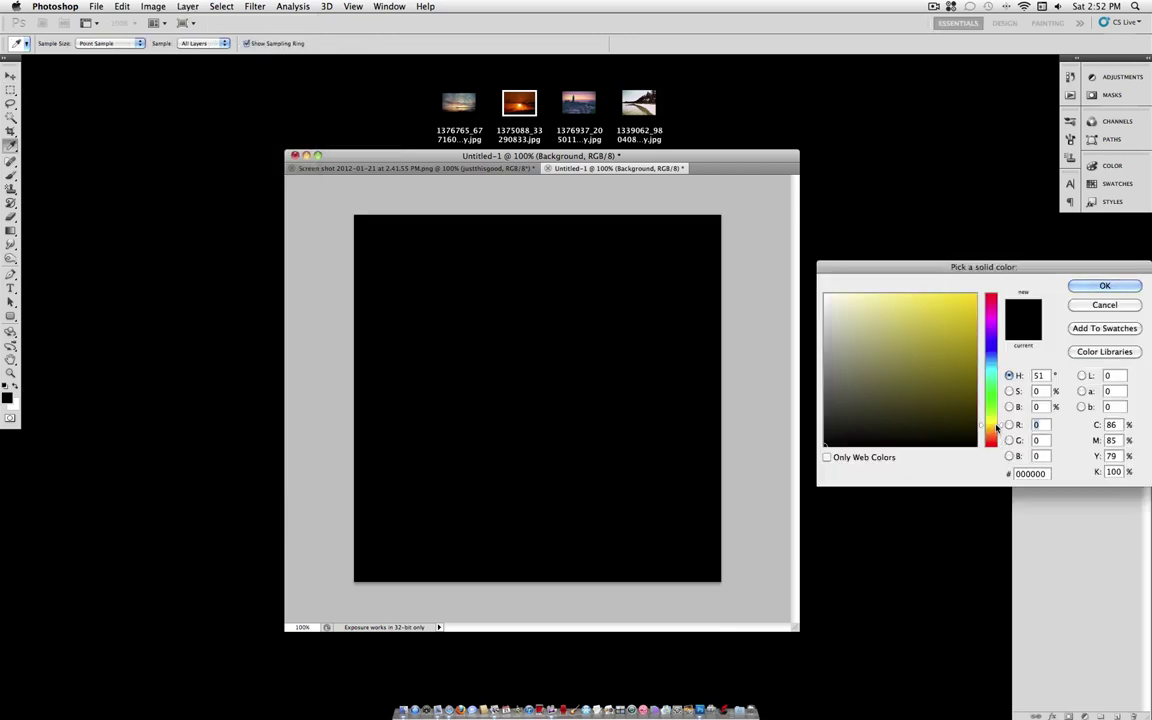
pyautogui.moveTo(996, 428); pyautogui.dragTo(993, 430)
pyautogui.moveTo(869, 316)
pyautogui.mouseDown()
pyautogui.moveTo(895, 316)
pyautogui.moveTo(884, 335)
pyautogui.moveTo(880, 317)
pyautogui.mouseUp()
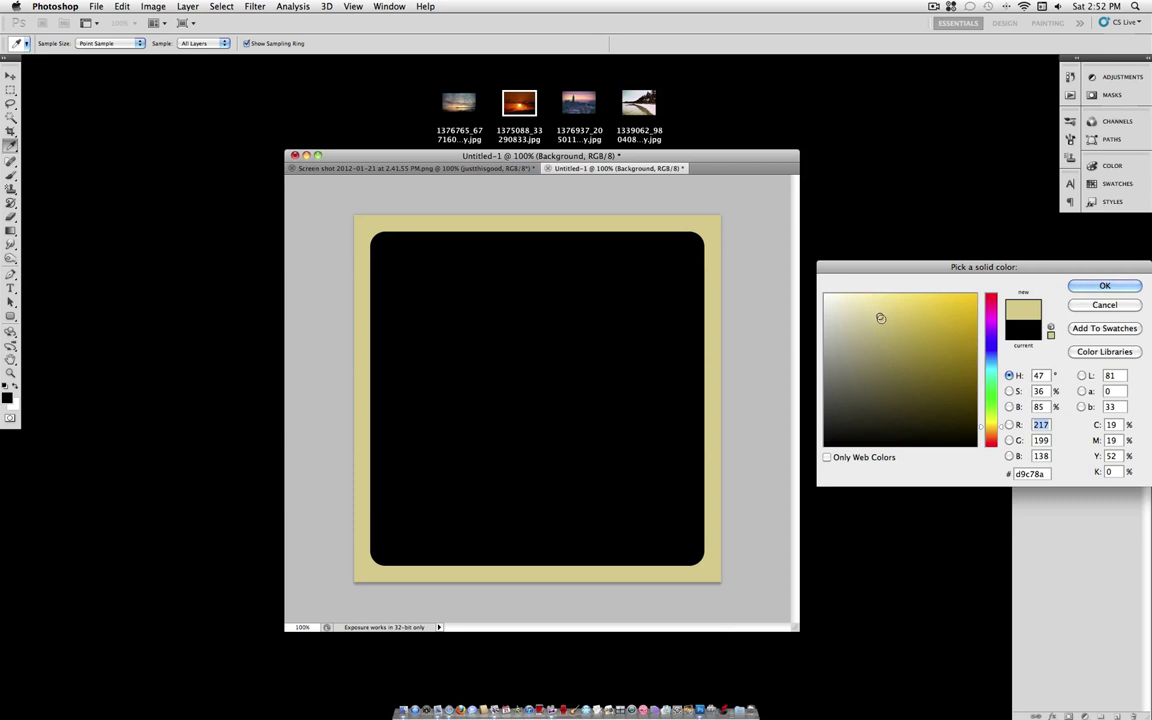
pyautogui.click(999, 430)
pyautogui.moveTo(1047, 473); pyautogui.dragTo(979, 468)
pyautogui.click(1104, 287)
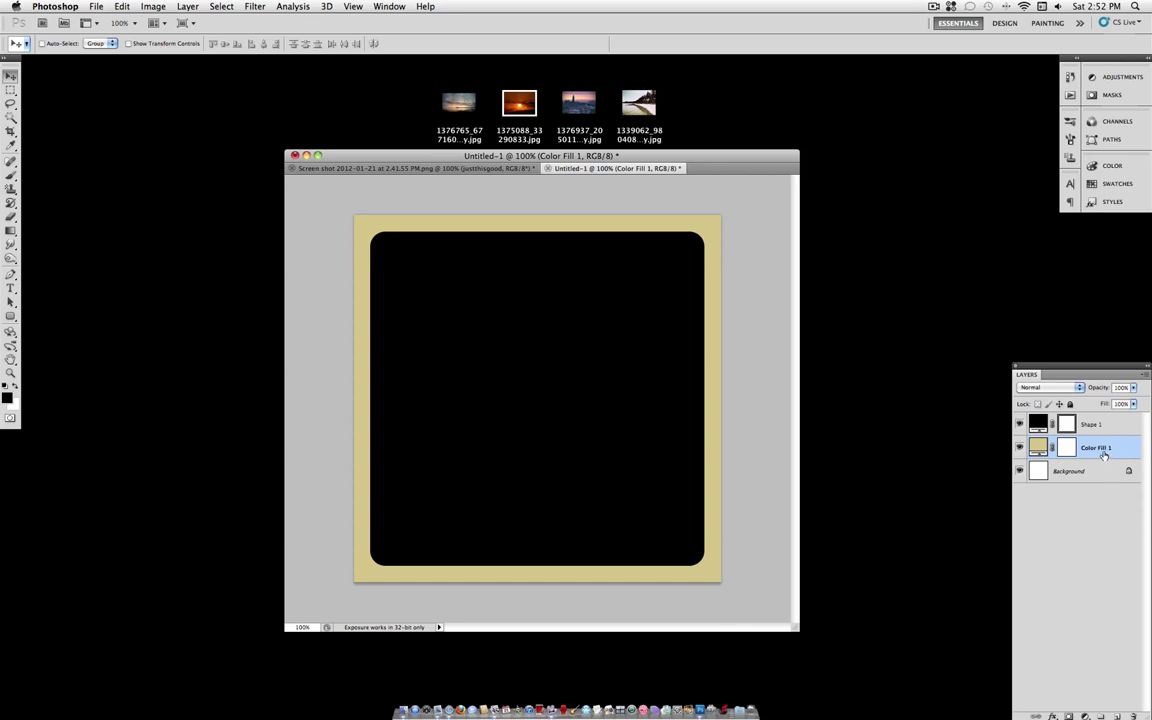
# Step: Enable Pattern Overlay on Color Fill 1 and load the Artist Surfaces pattern set
pyautogui.rightClick(1099, 452)
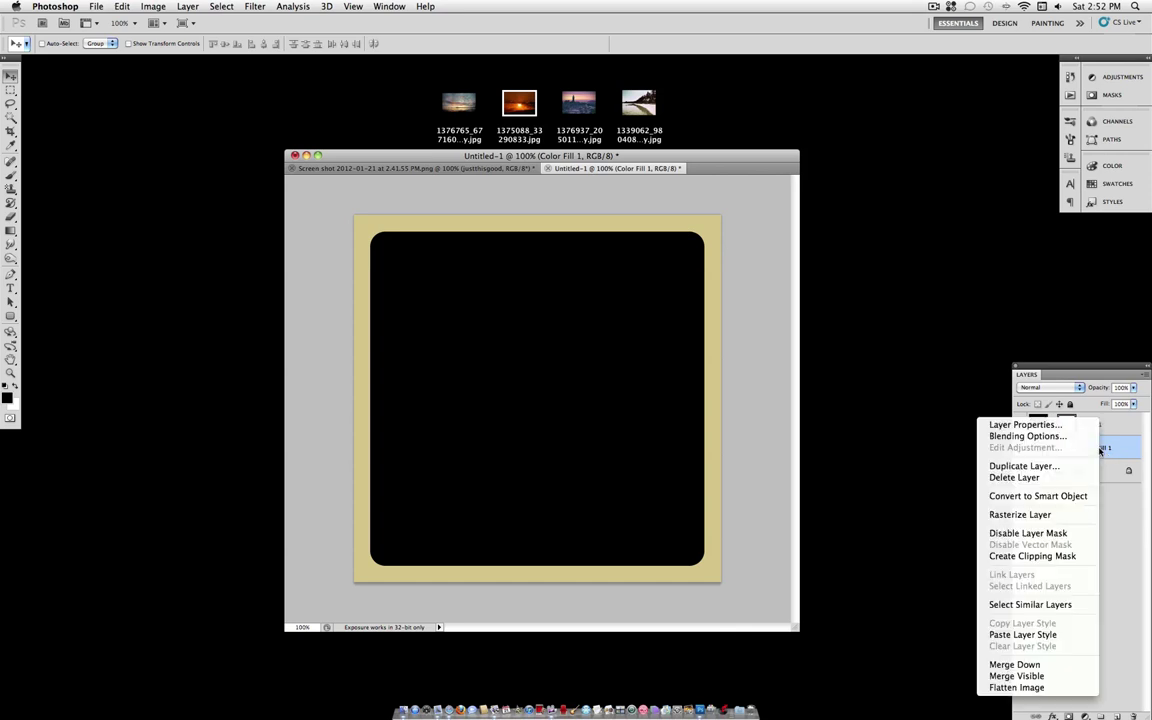
pyautogui.click(1096, 437)
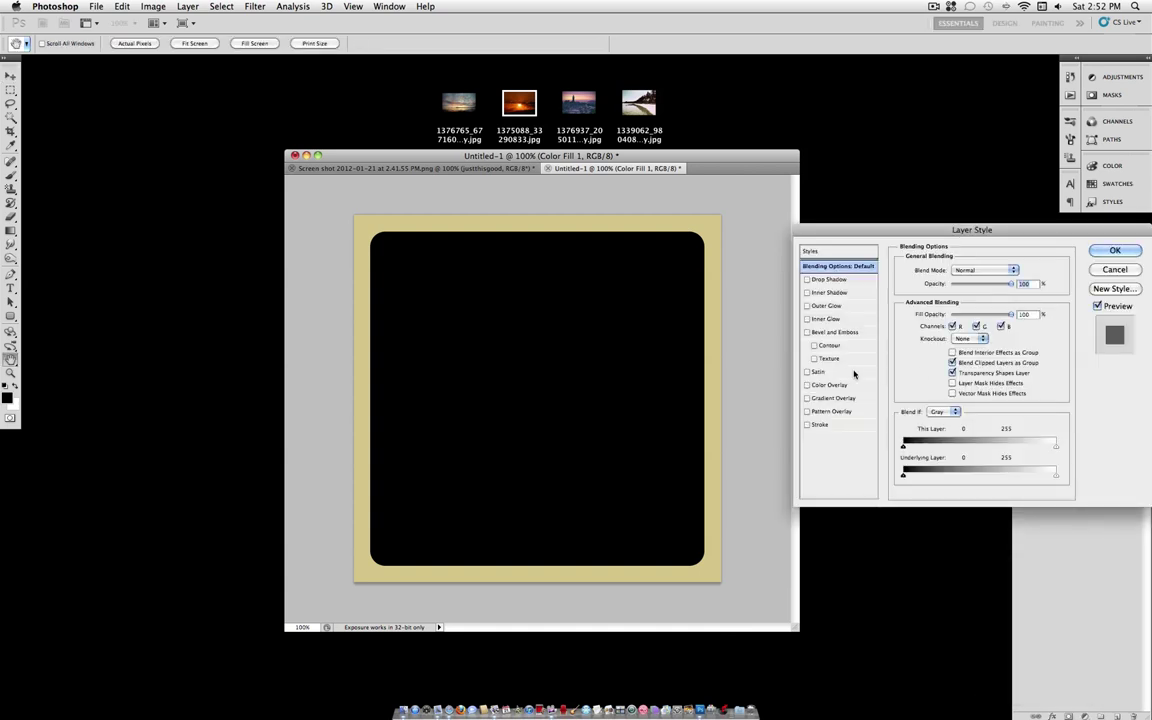
pyautogui.click(807, 411)
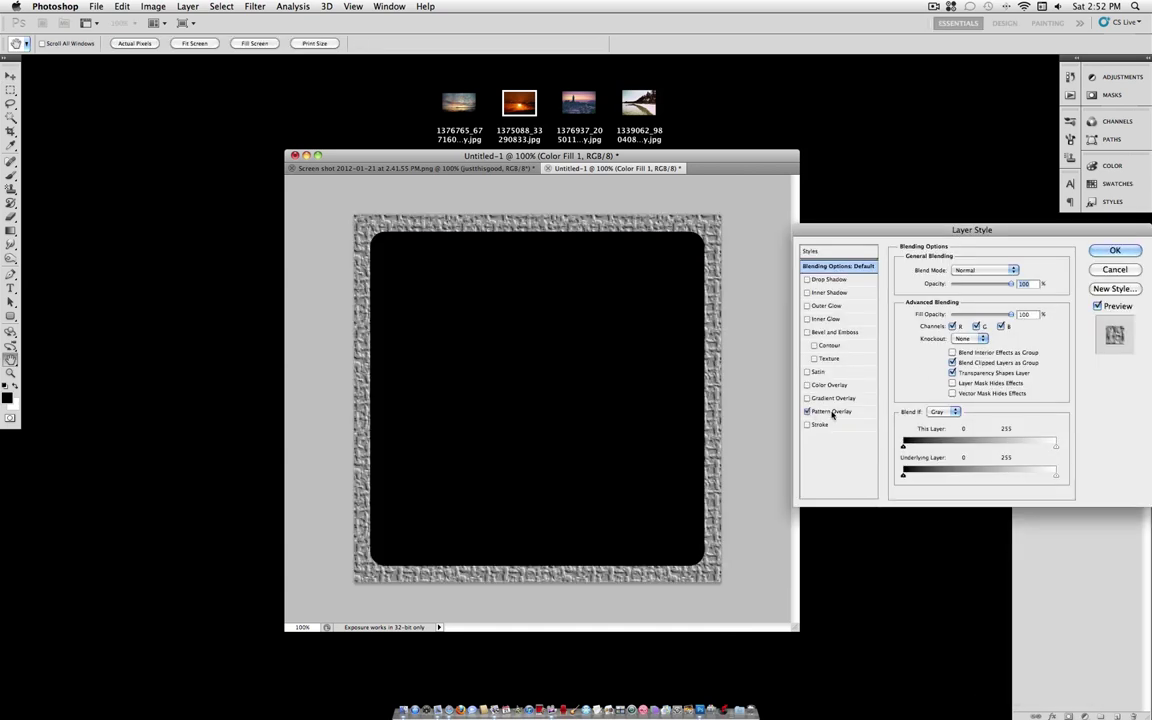
pyautogui.click(833, 411)
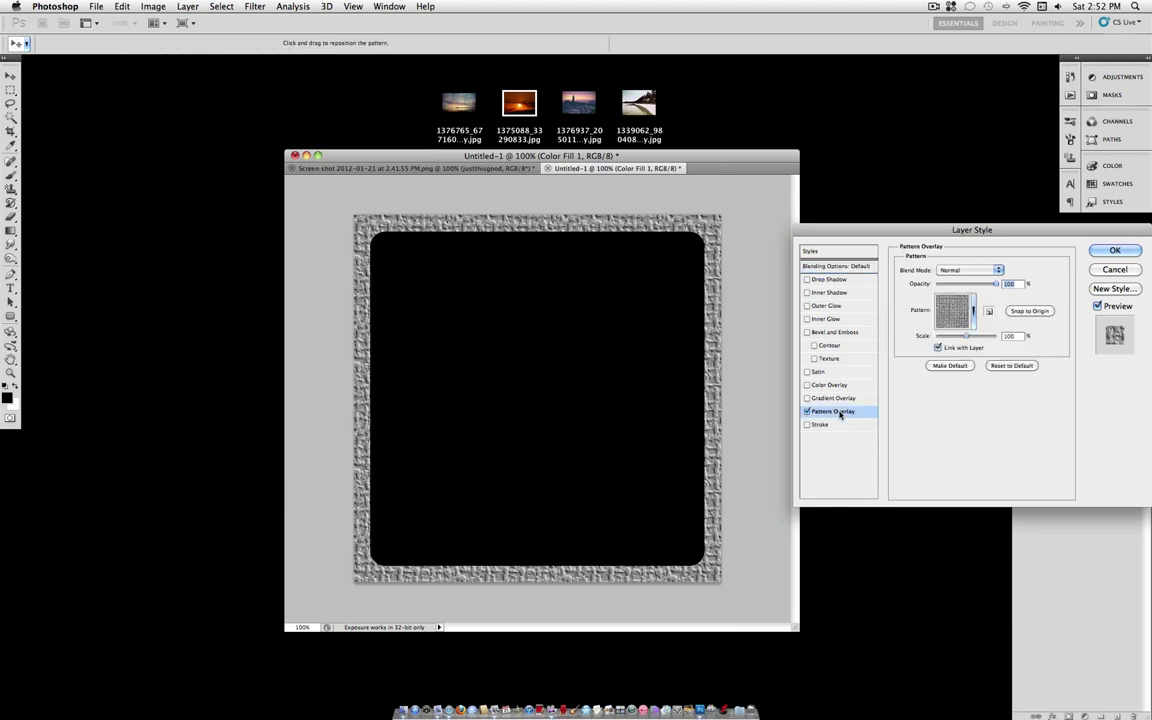
pyautogui.click(975, 307)
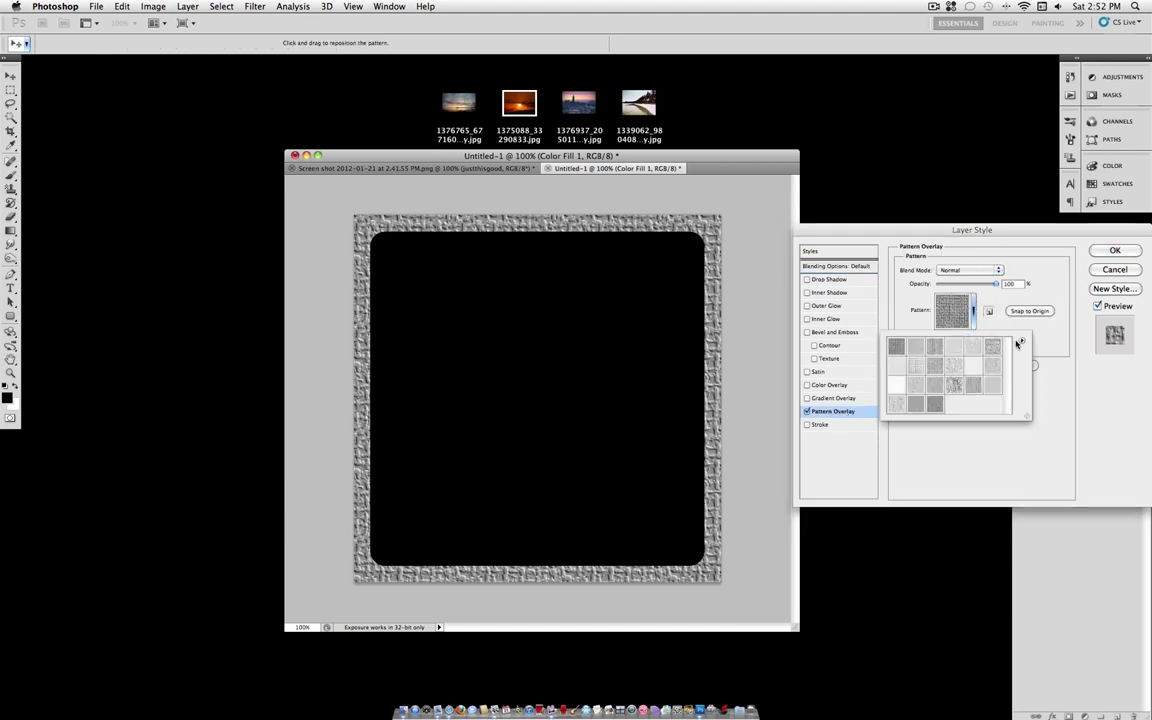
pyautogui.click(1022, 344)
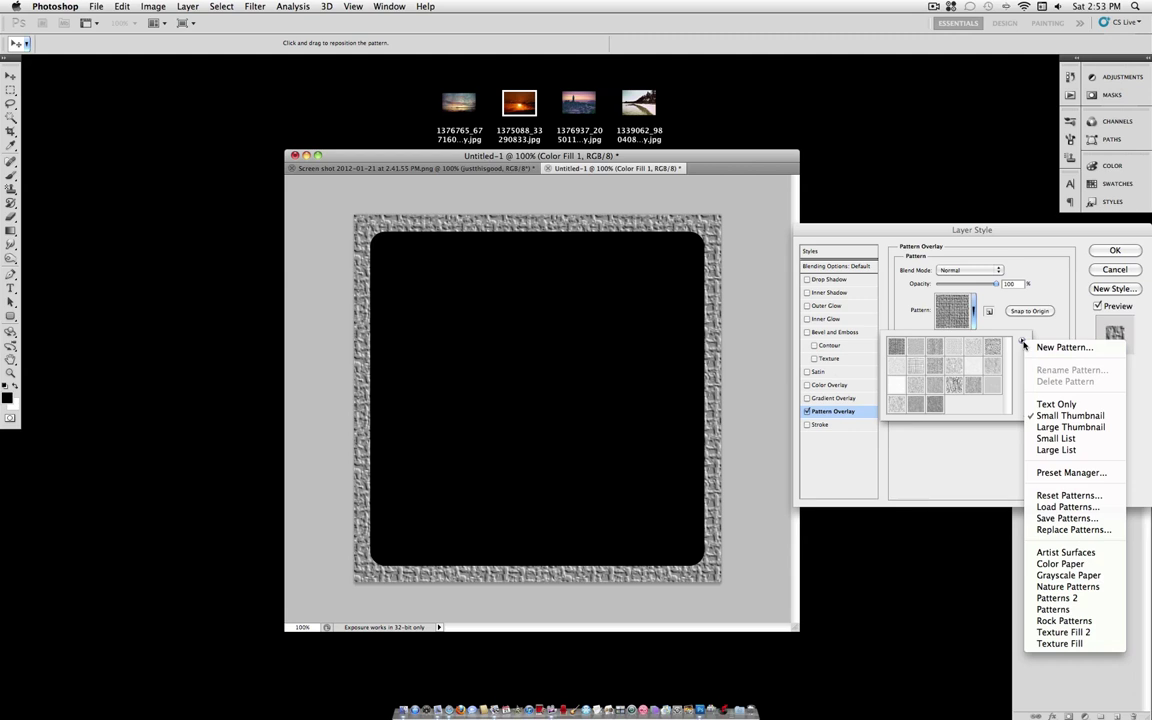
pyautogui.click(1062, 552)
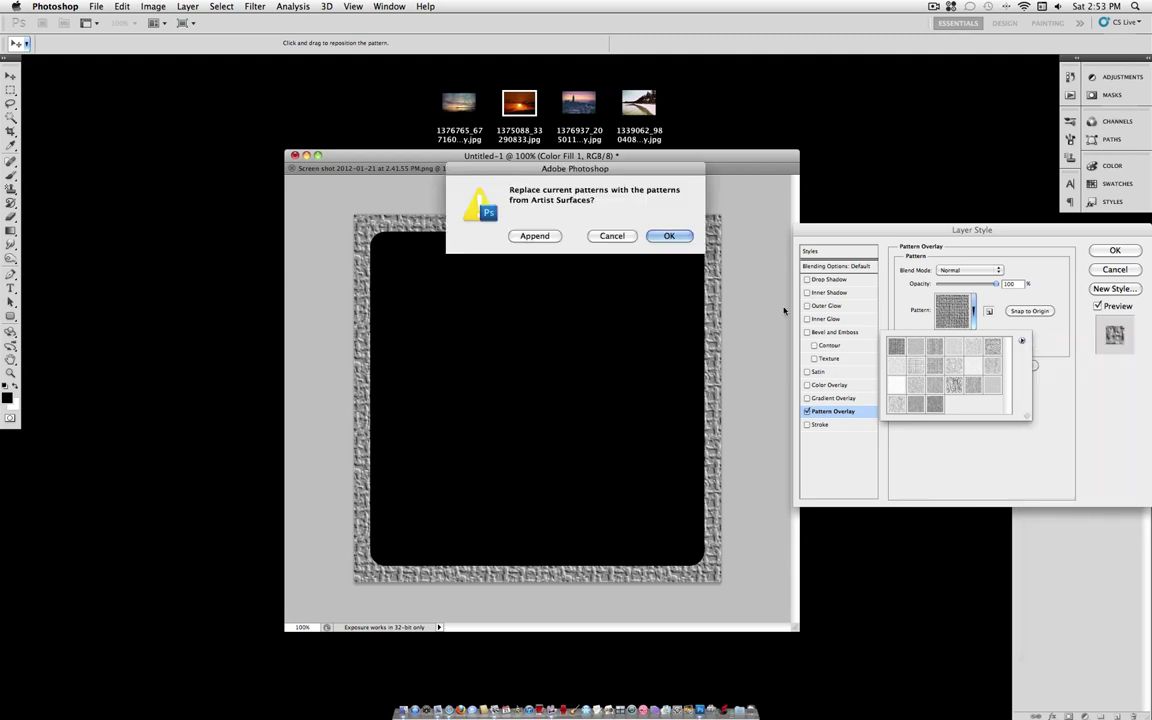
pyautogui.click(669, 235)
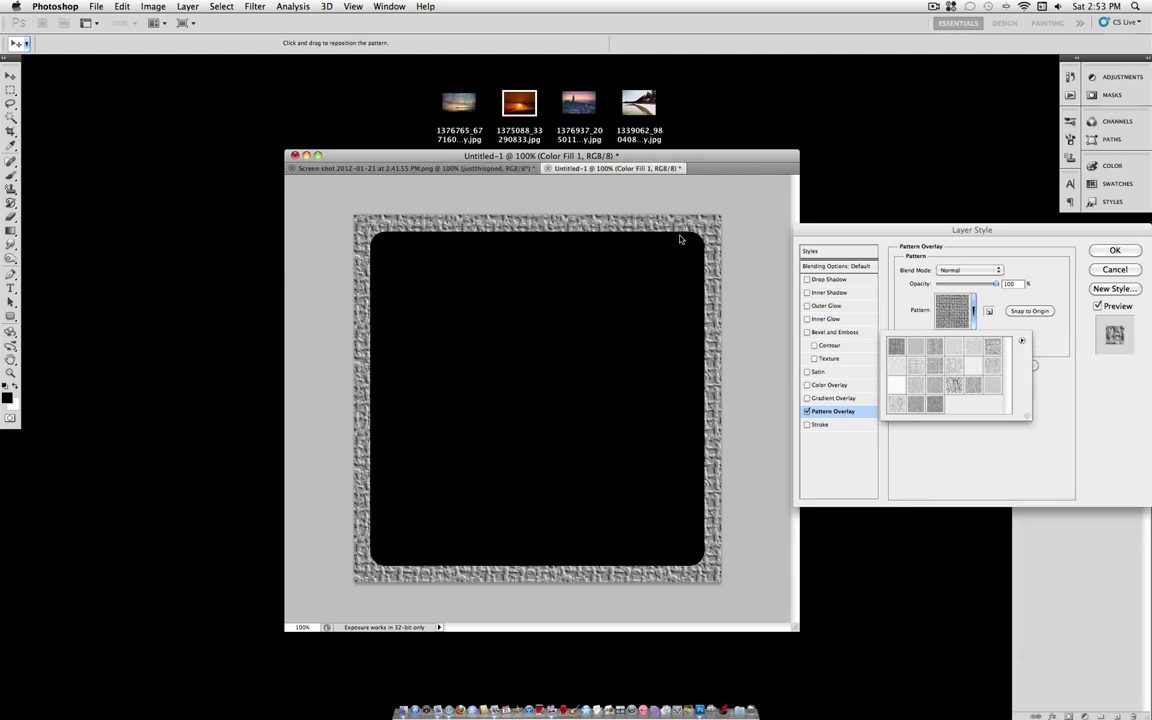
# Step: Apply the Stone pattern in Overlay blend mode, then rasterize the Shape 1 layer
pyautogui.click(915, 350)
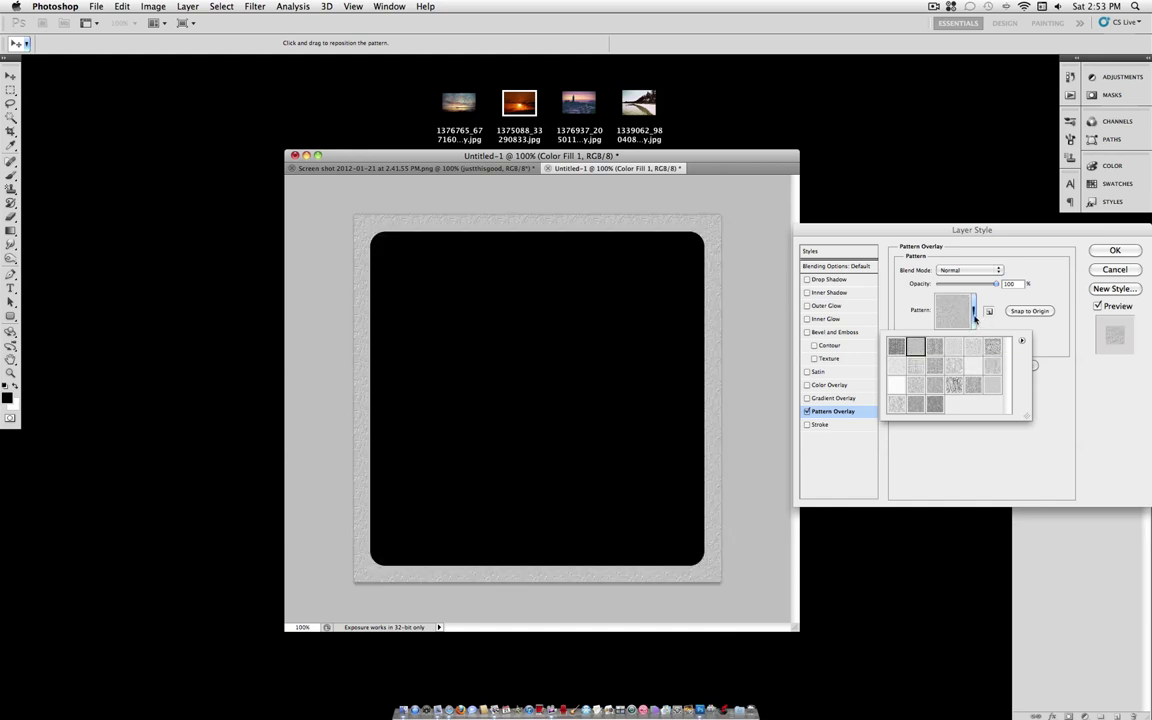
pyautogui.click(881, 288)
pyautogui.click(968, 269)
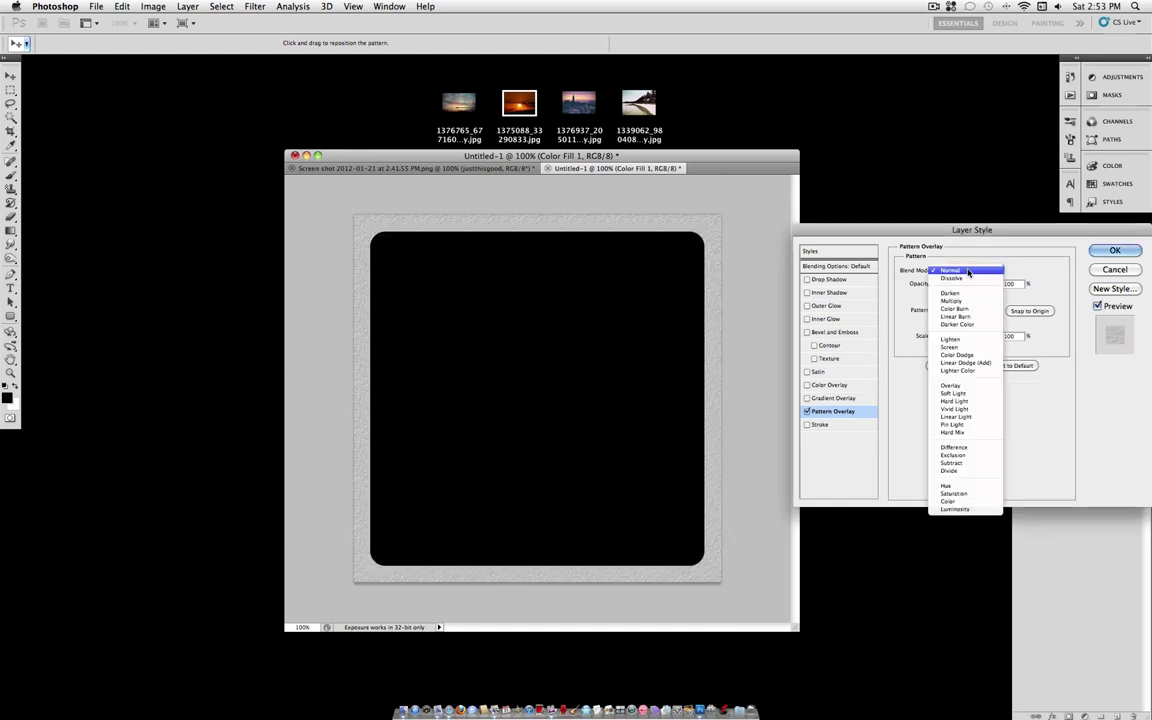
pyautogui.click(964, 386)
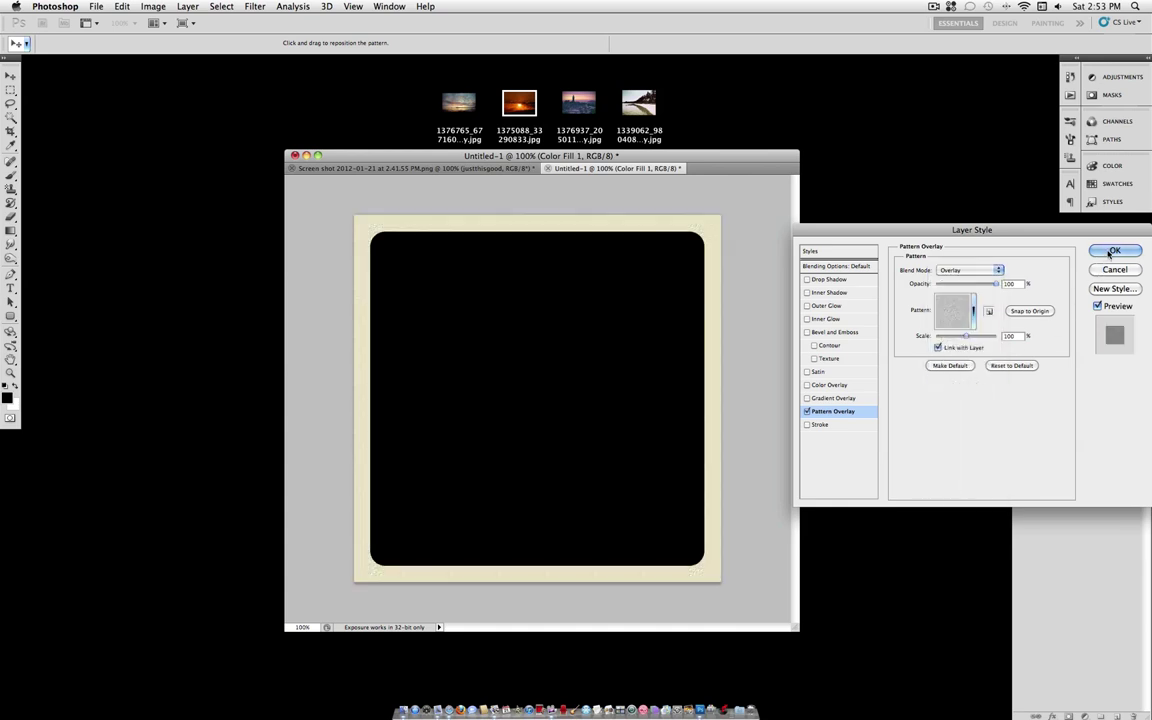
pyautogui.press('Return')
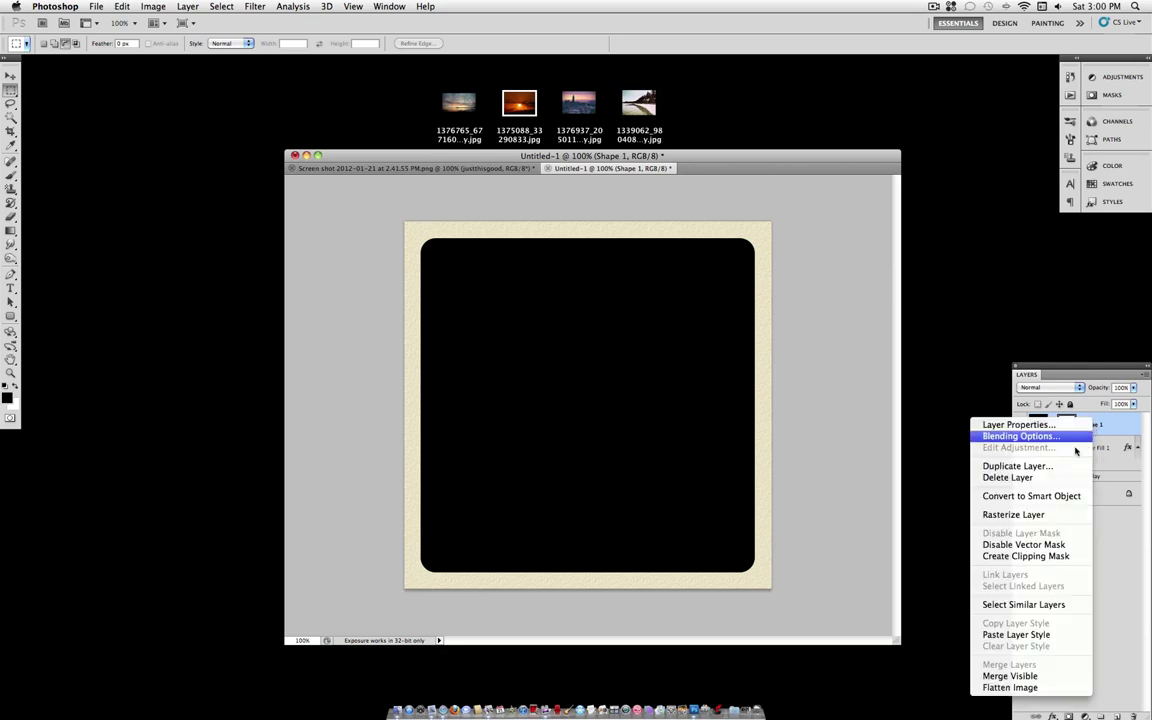
pyautogui.click(1012, 514)
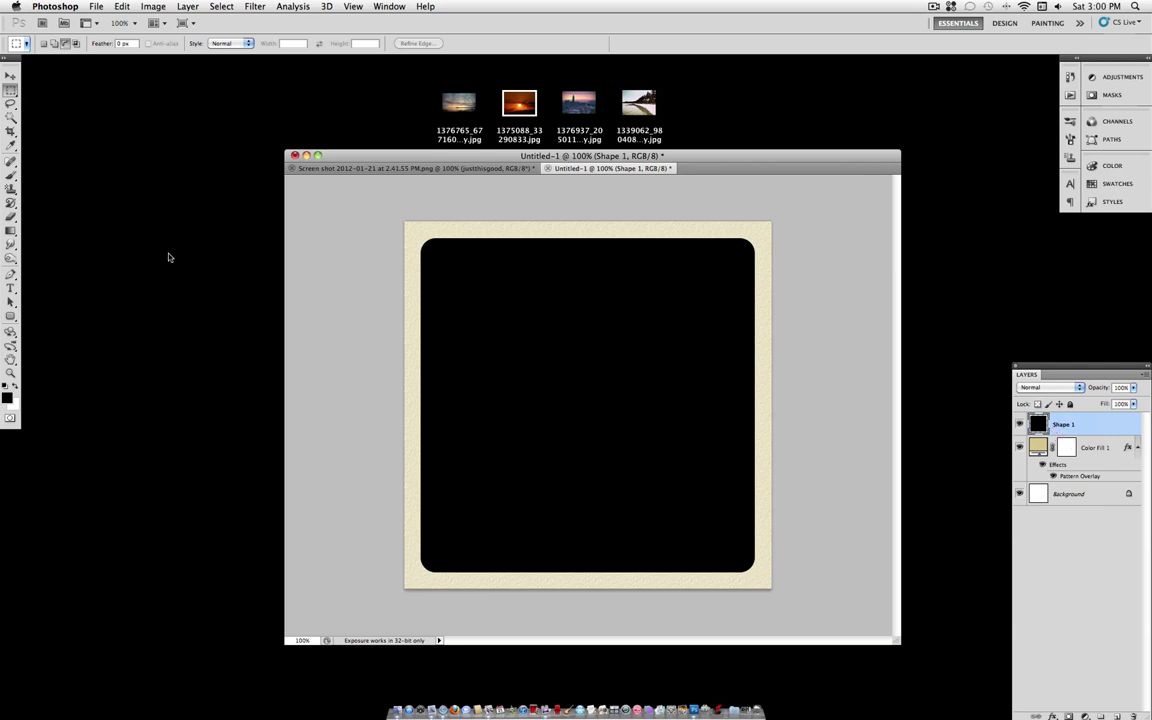
# Step: Pick the Pen Tool and delete the existing path
pyautogui.click(11, 274)
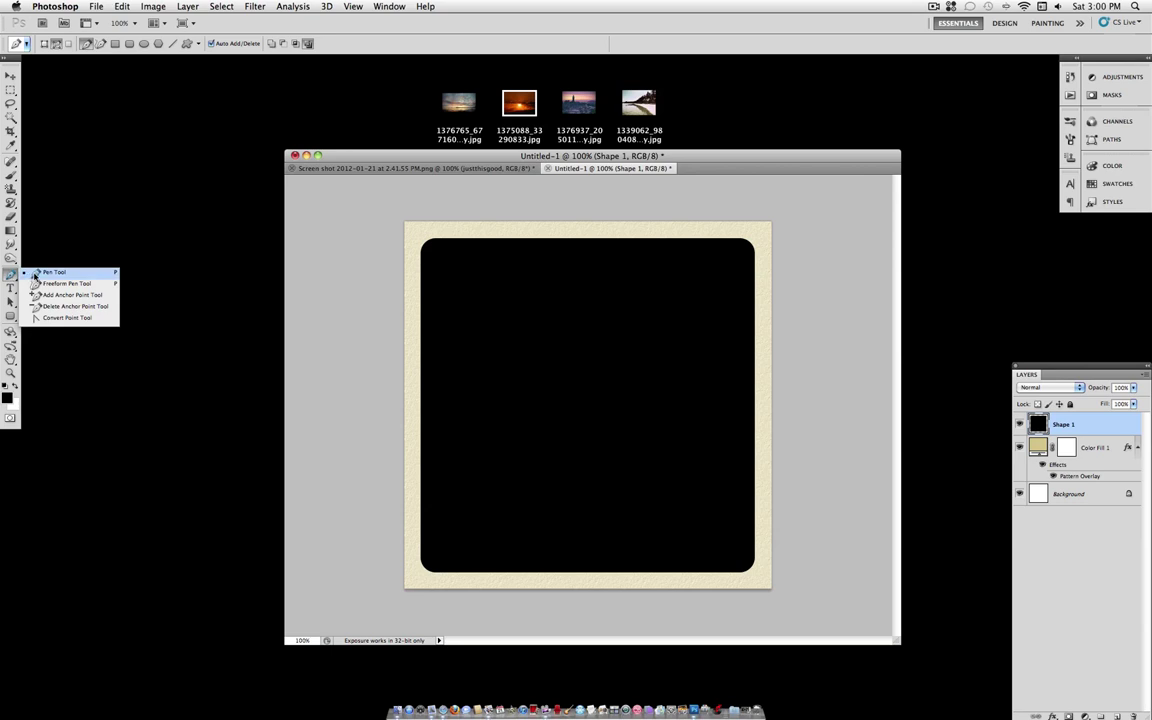
pyautogui.click(50, 272)
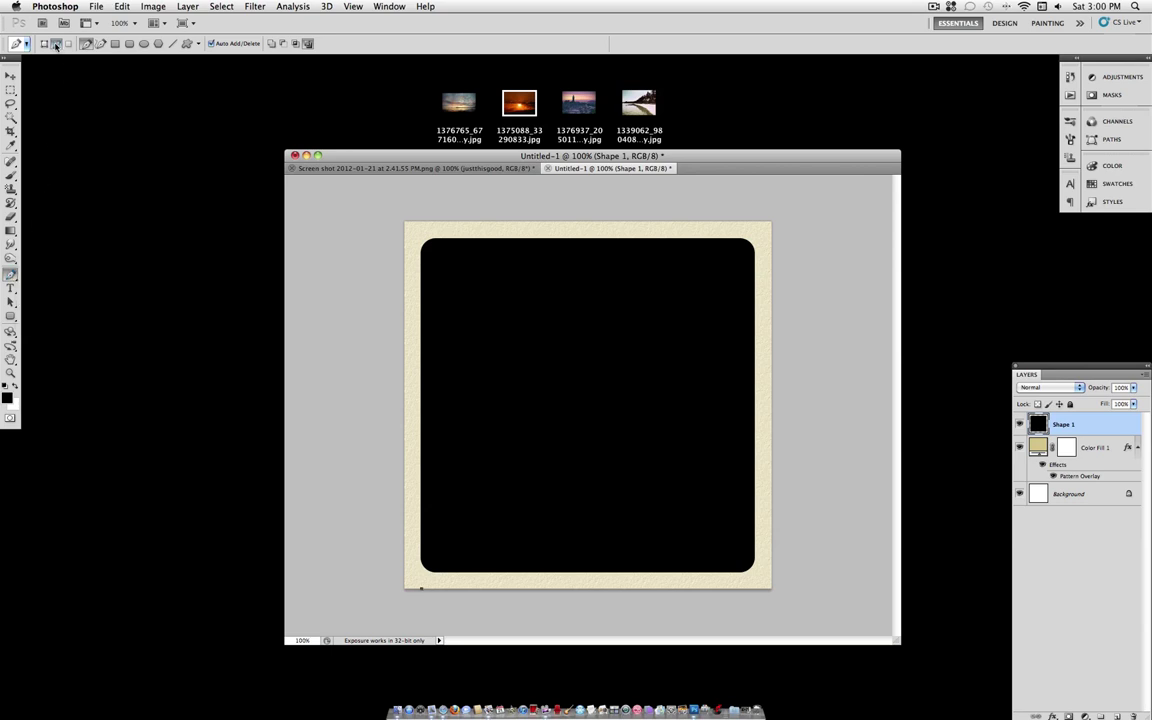
pyautogui.rightClick(422, 592)
pyautogui.click(437, 591)
# Step: Draw a closed S-curve path from the square's bottom-left to top-right, and choose Make Selection
pyautogui.moveTo(583, 401); pyautogui.dragTo(727, 407)
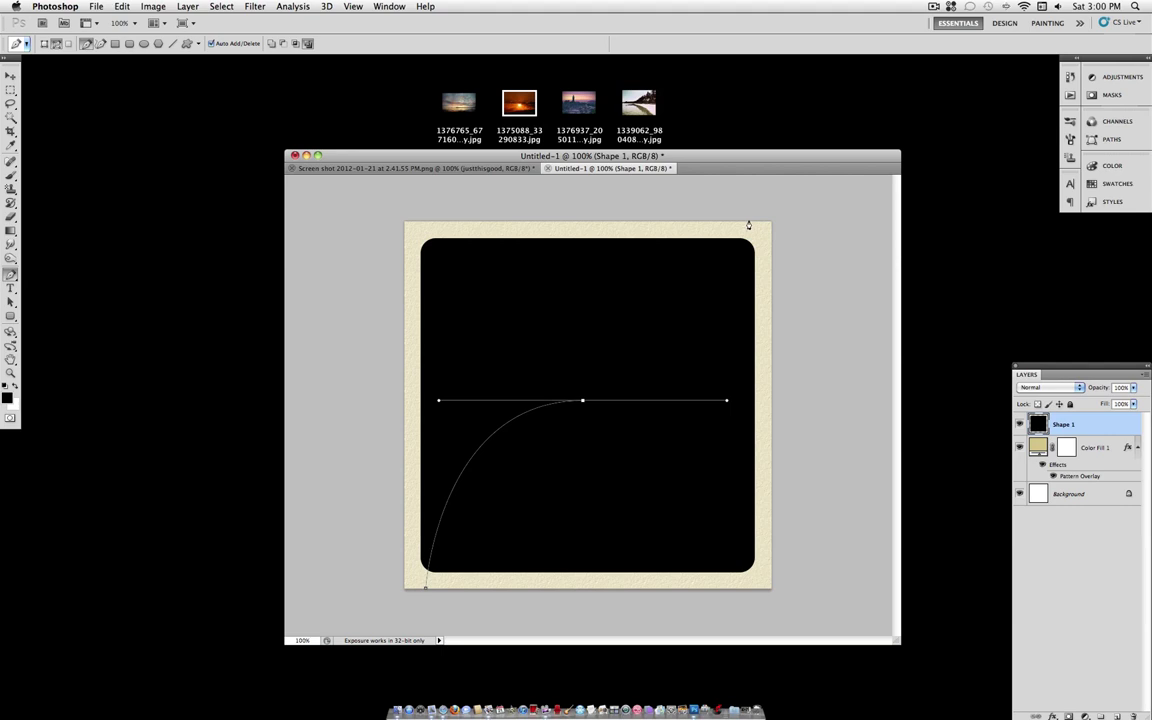
pyautogui.moveTo(748, 220); pyautogui.dragTo(742, 181)
pyautogui.click(834, 188)
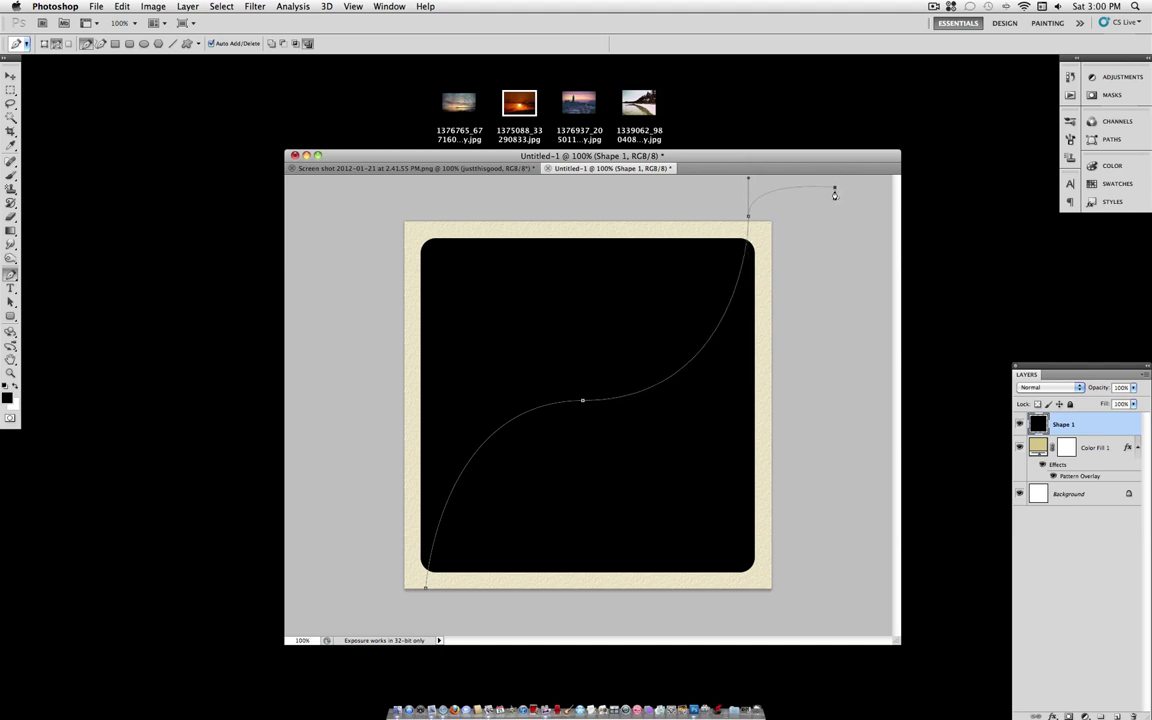
pyautogui.click(797, 611)
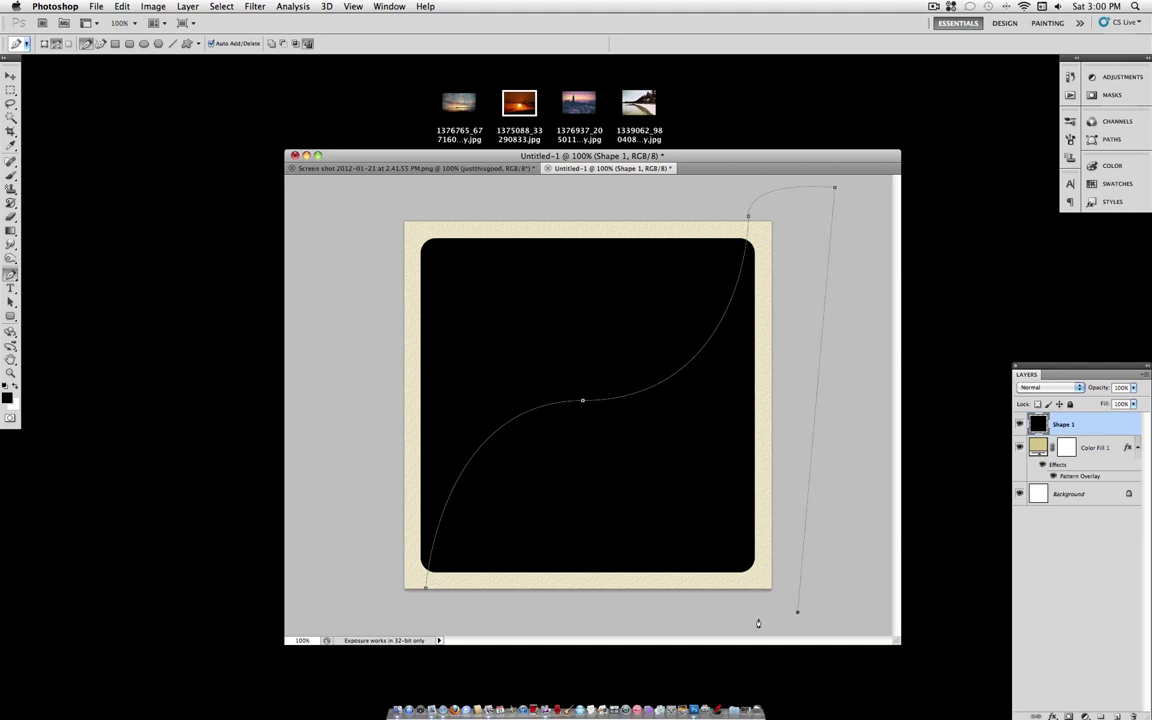
pyautogui.click(426, 609)
pyautogui.press('Return')
pyautogui.rightClick(703, 381)
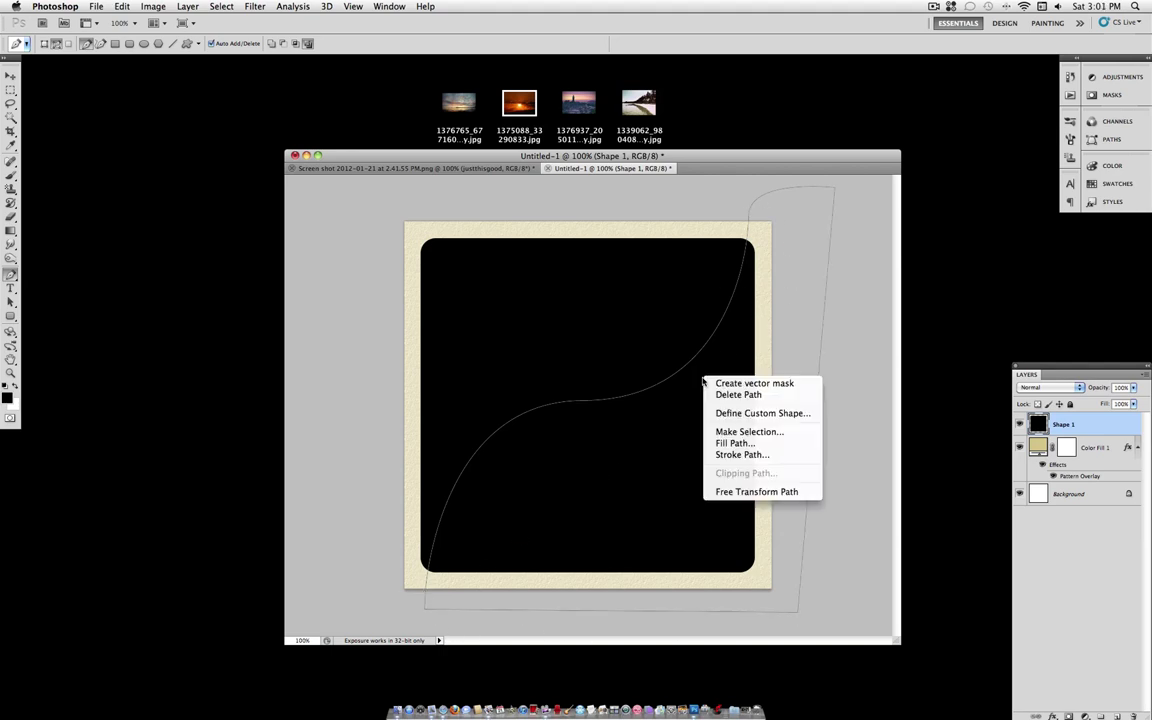
pyautogui.click(750, 431)
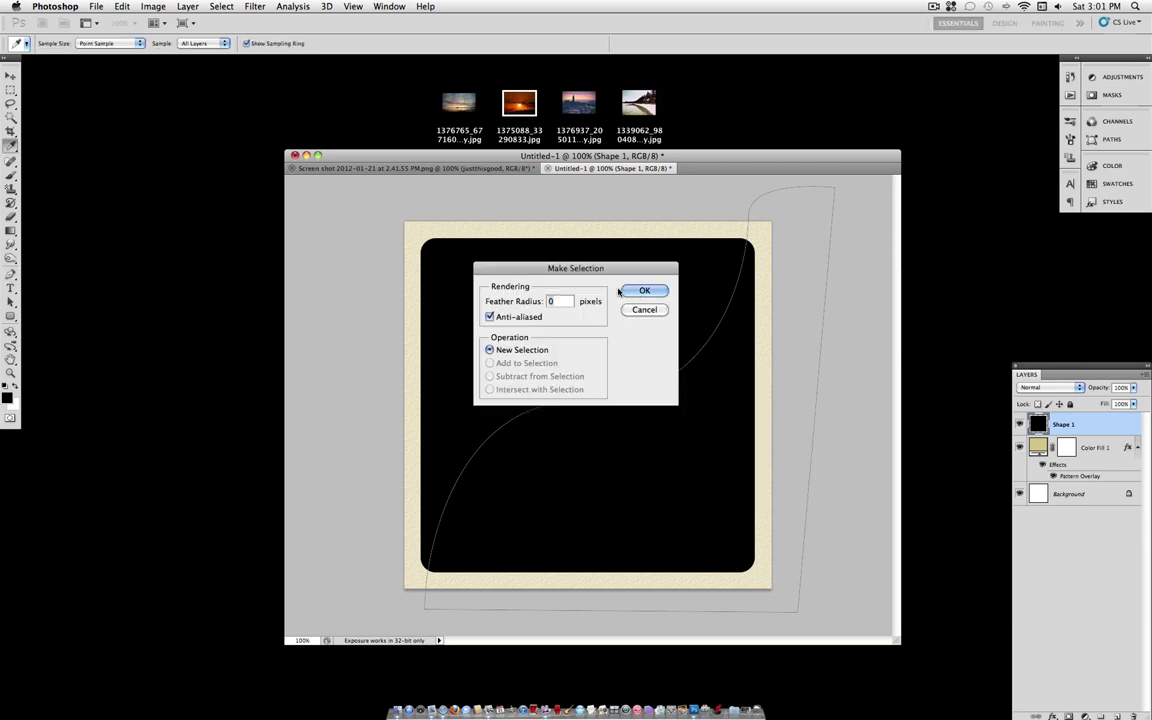
# Step: Make the selection with 0 px feather and cut it onto a new Layer 1
pyautogui.click(640, 290)
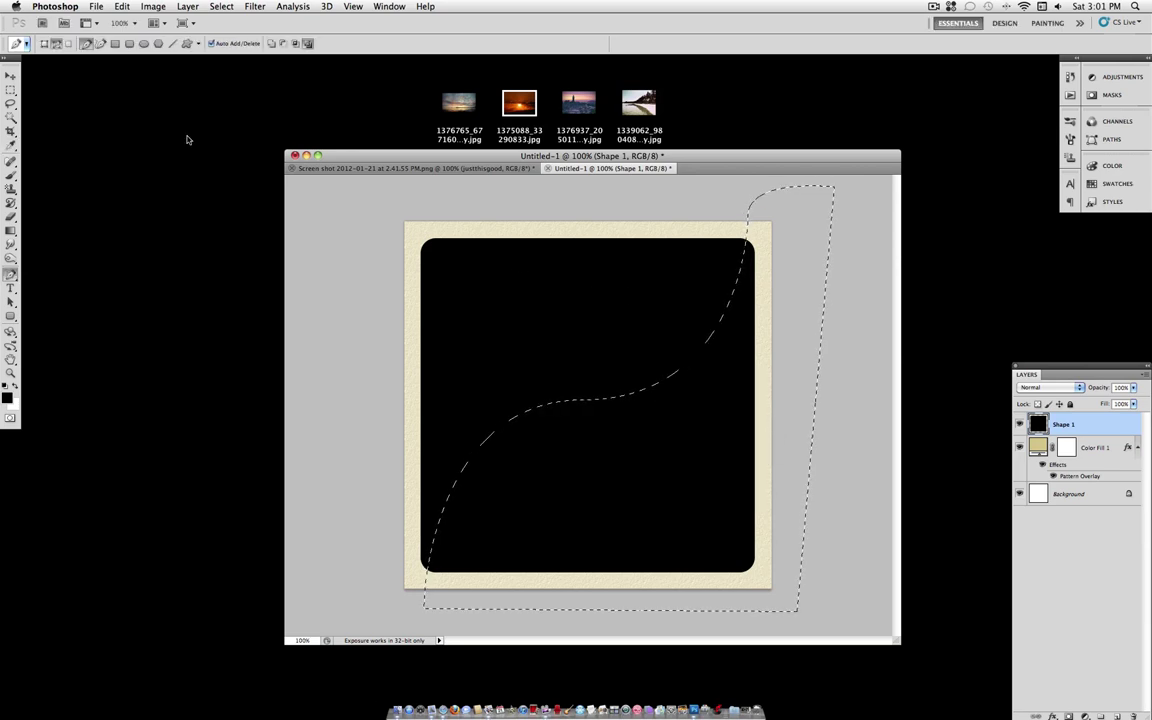
pyautogui.click(10, 90)
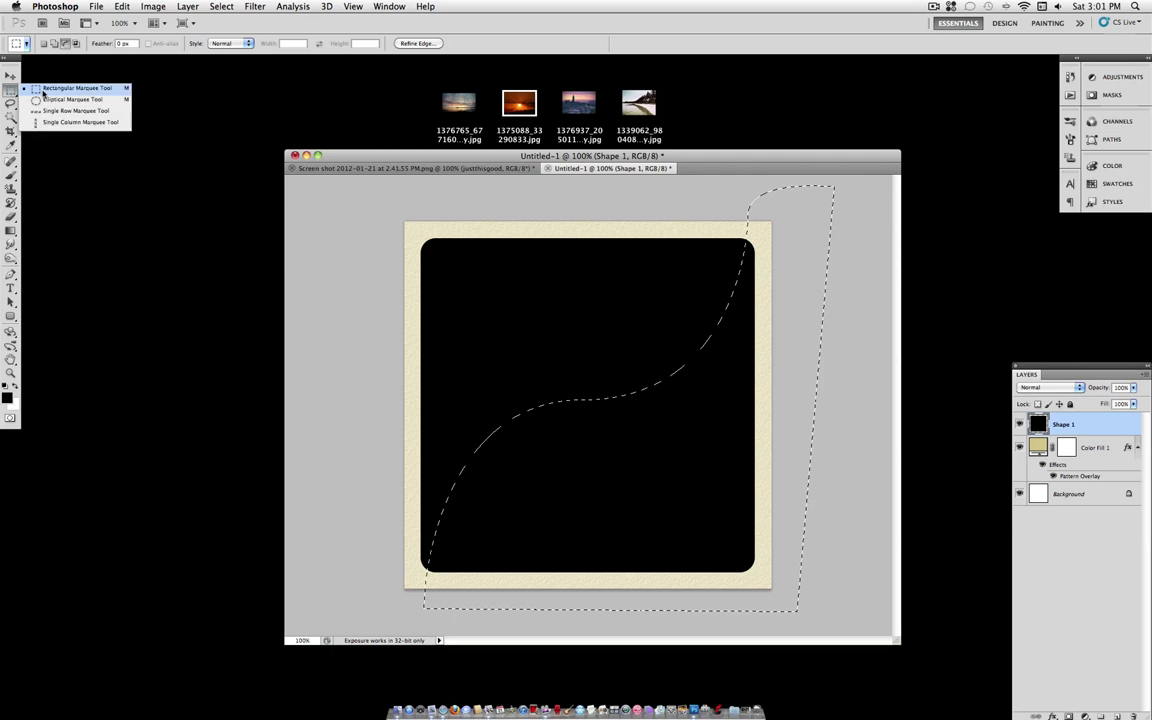
pyautogui.click(48, 89)
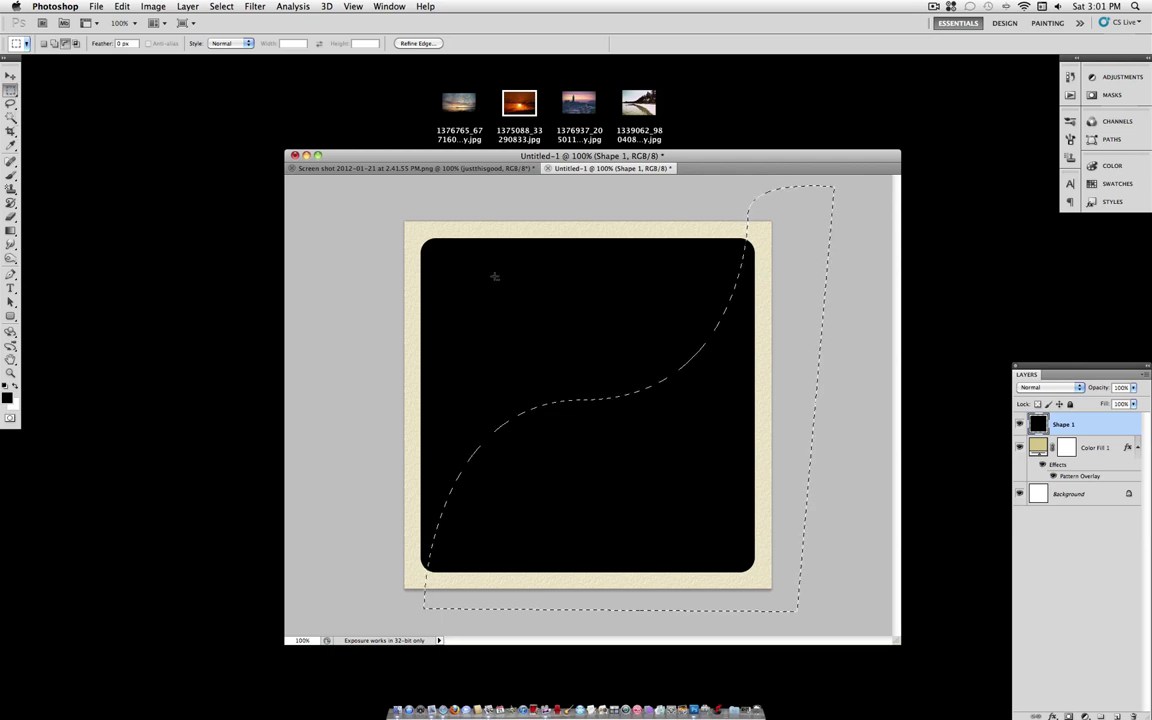
pyautogui.rightClick(713, 402)
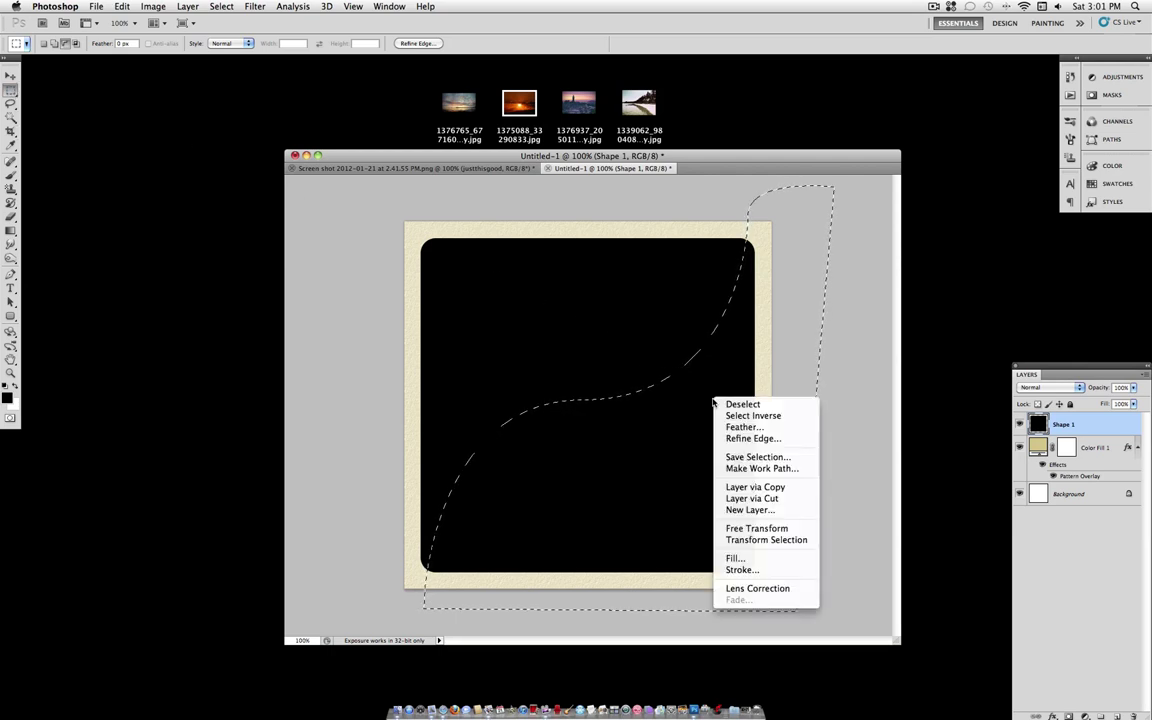
pyautogui.click(778, 499)
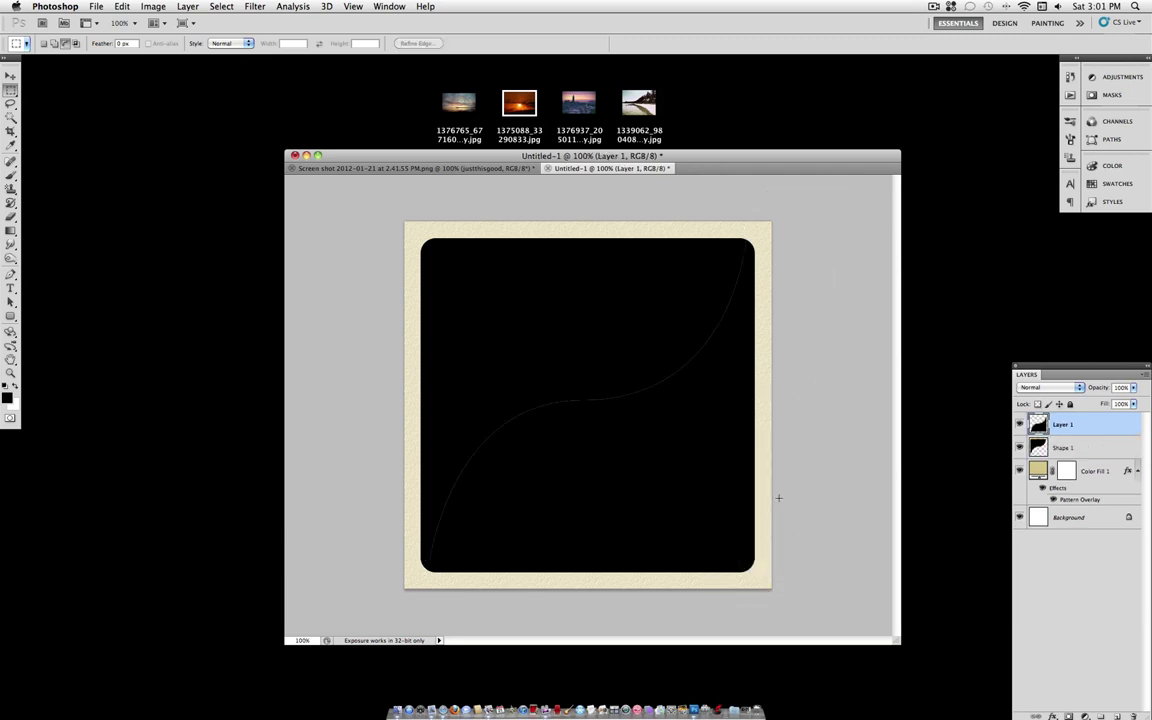
# Step: Toggle Layer 1's visibility off and on twice to check the cut
pyautogui.click(1020, 424)
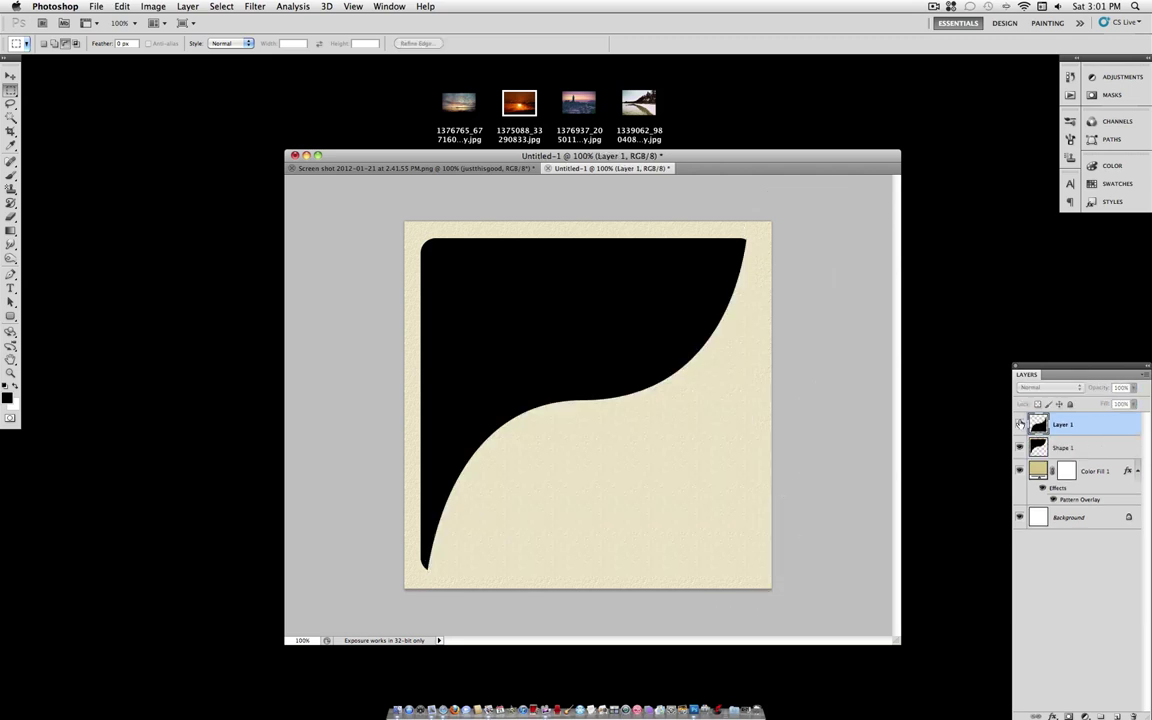
pyautogui.click(1020, 424)
pyautogui.click(1020, 424)
pyautogui.click(1020, 424)
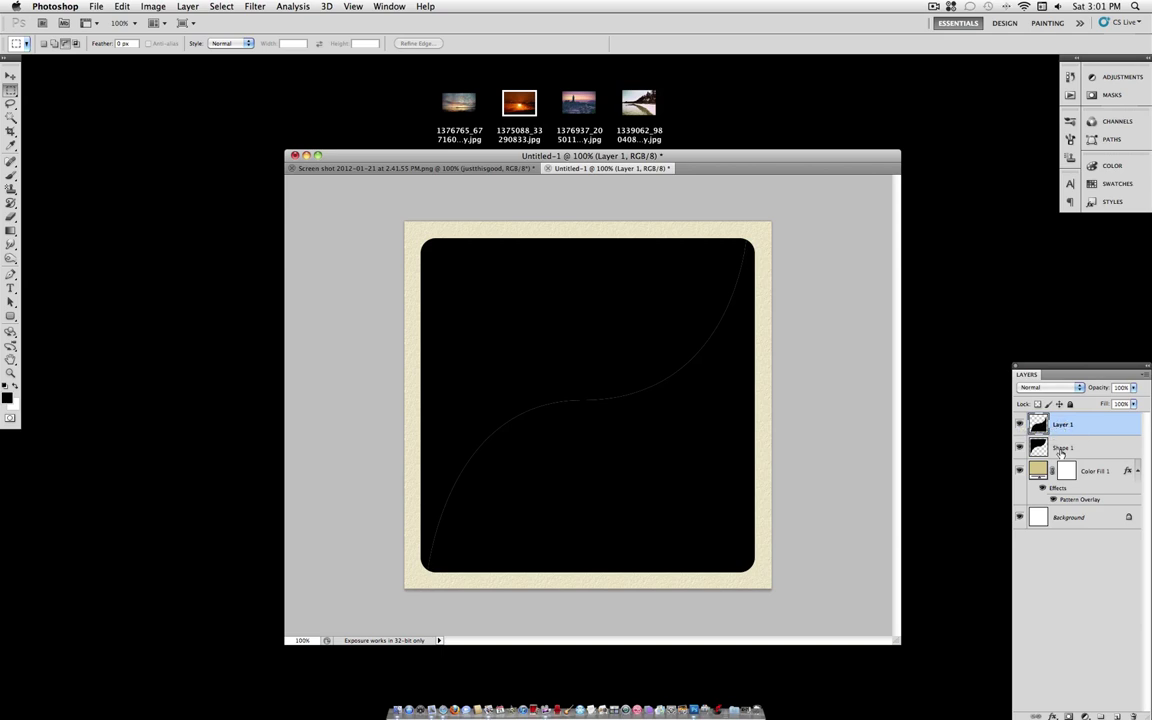
# Step: Pen a new path curving from top-left through the centre to bottom-right, closed via the top-right corner
pyautogui.moveTo(10, 274); pyautogui.dragTo(38, 273)
pyautogui.click(56, 44)
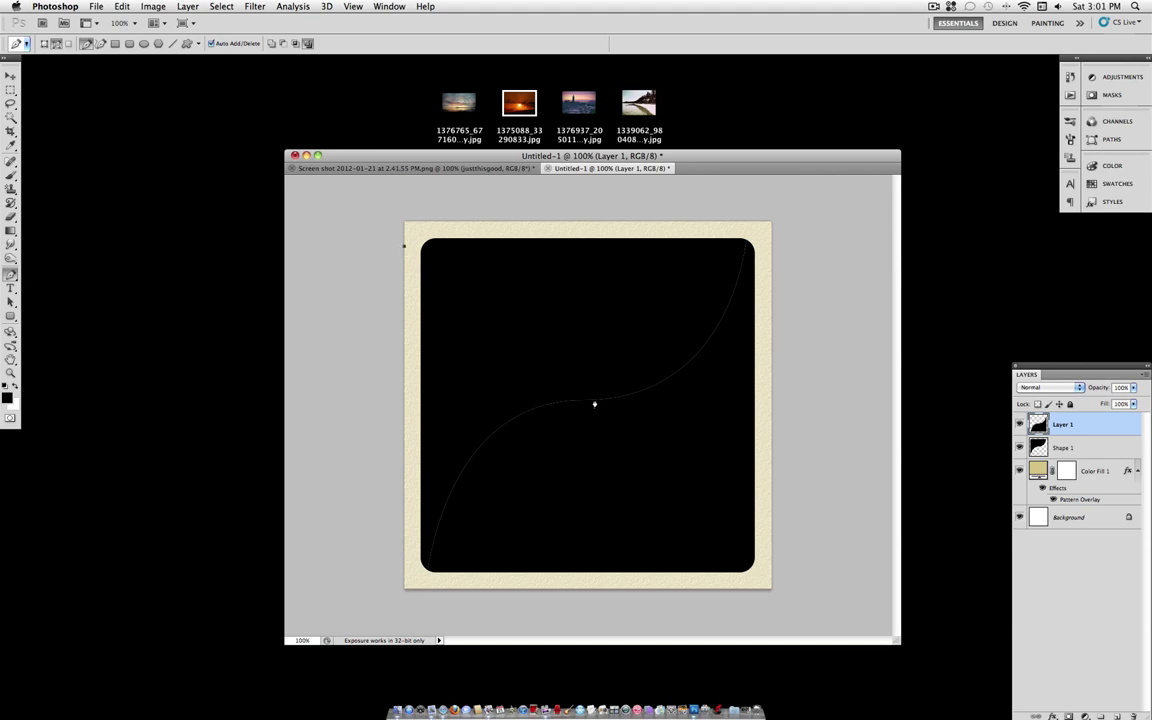
pyautogui.moveTo(590, 403); pyautogui.dragTo(600, 567)
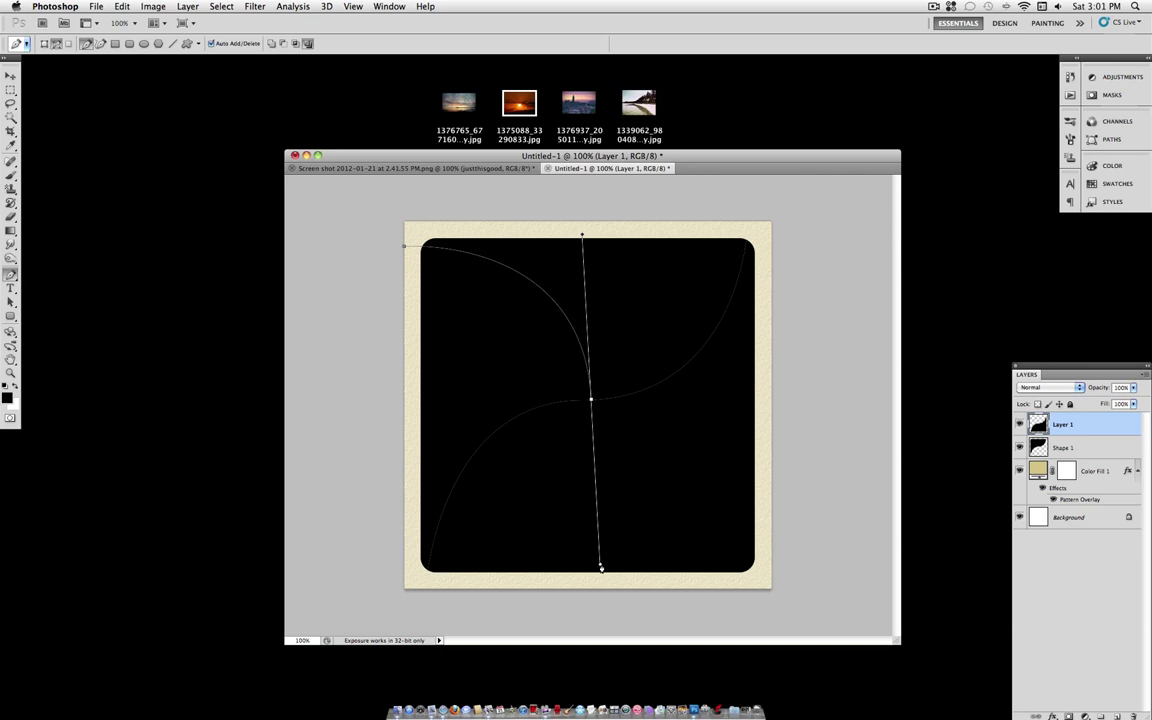
pyautogui.click(771, 575)
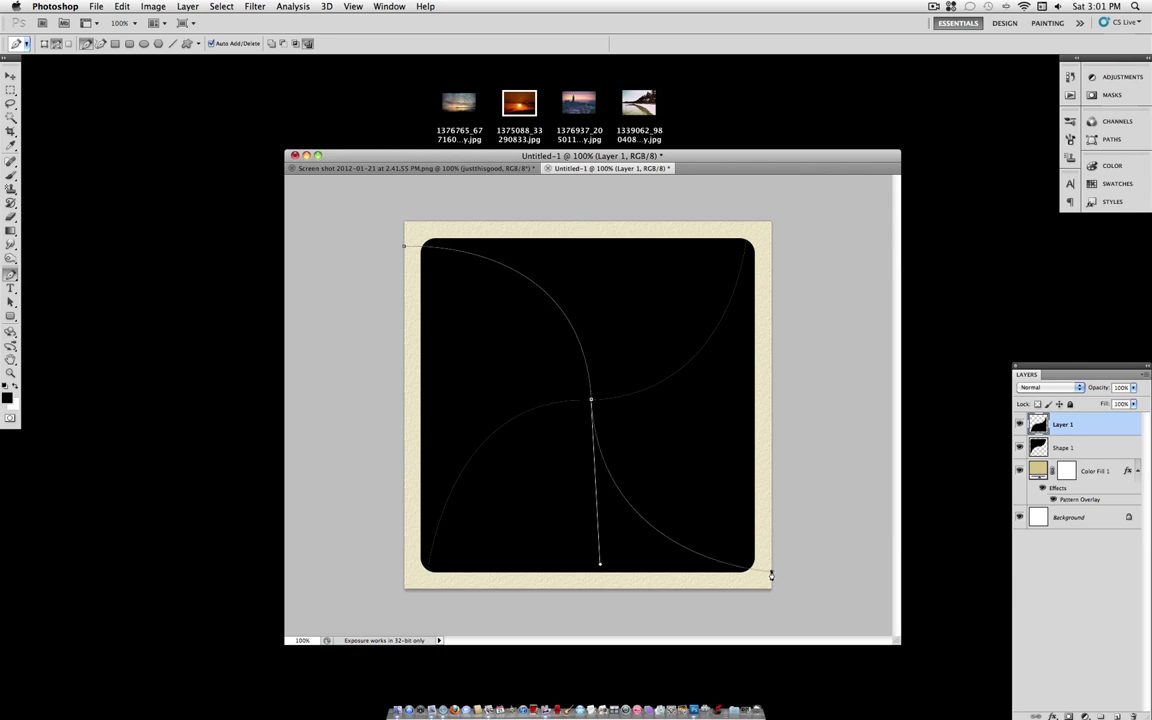
pyautogui.click(770, 226)
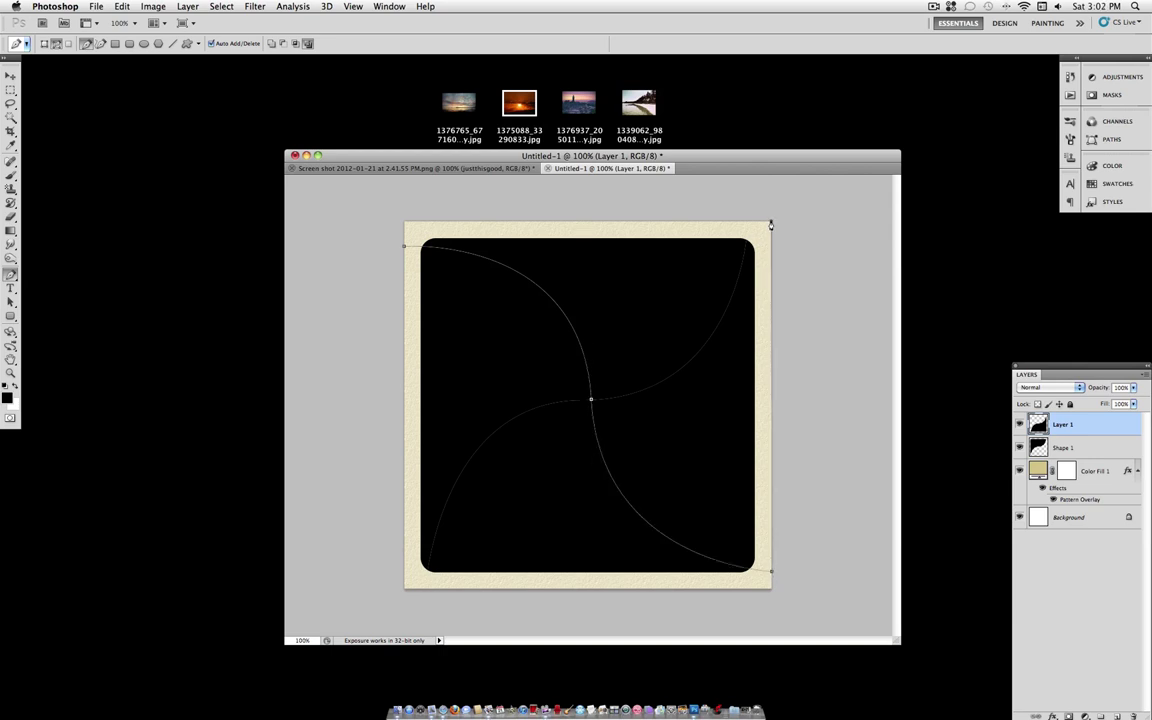
pyautogui.click(405, 248)
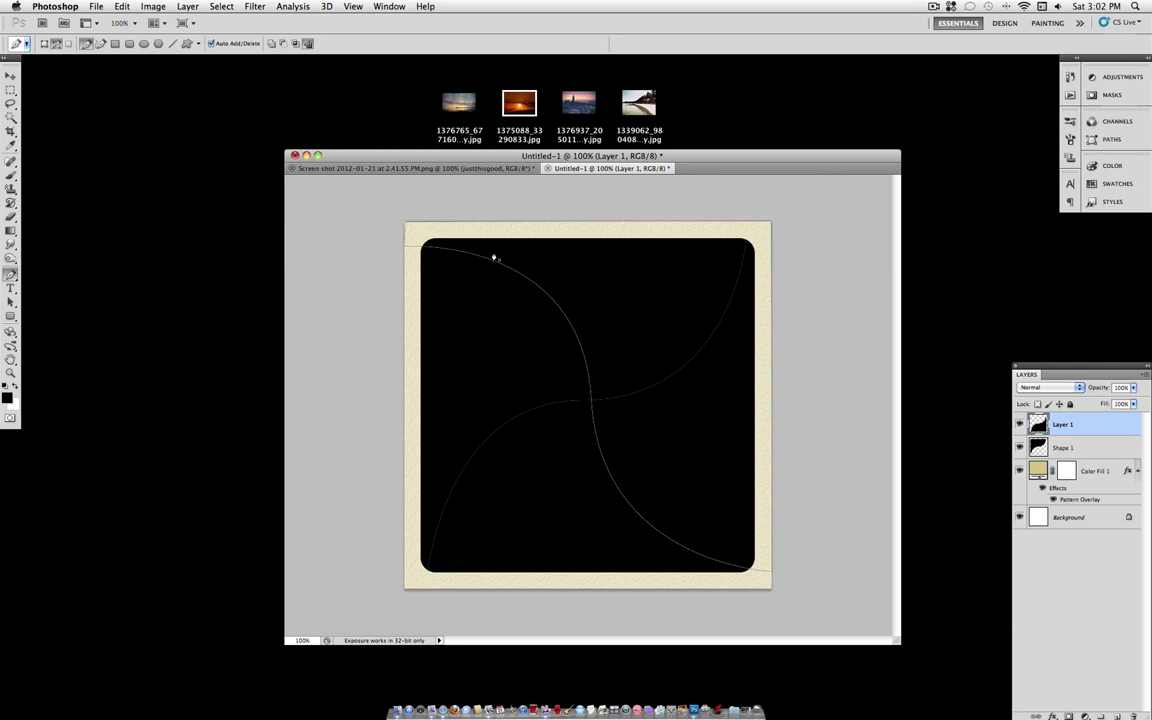
# Step: Convert the closed curved path into a selection with 0 feather
pyautogui.rightClick(668, 304)
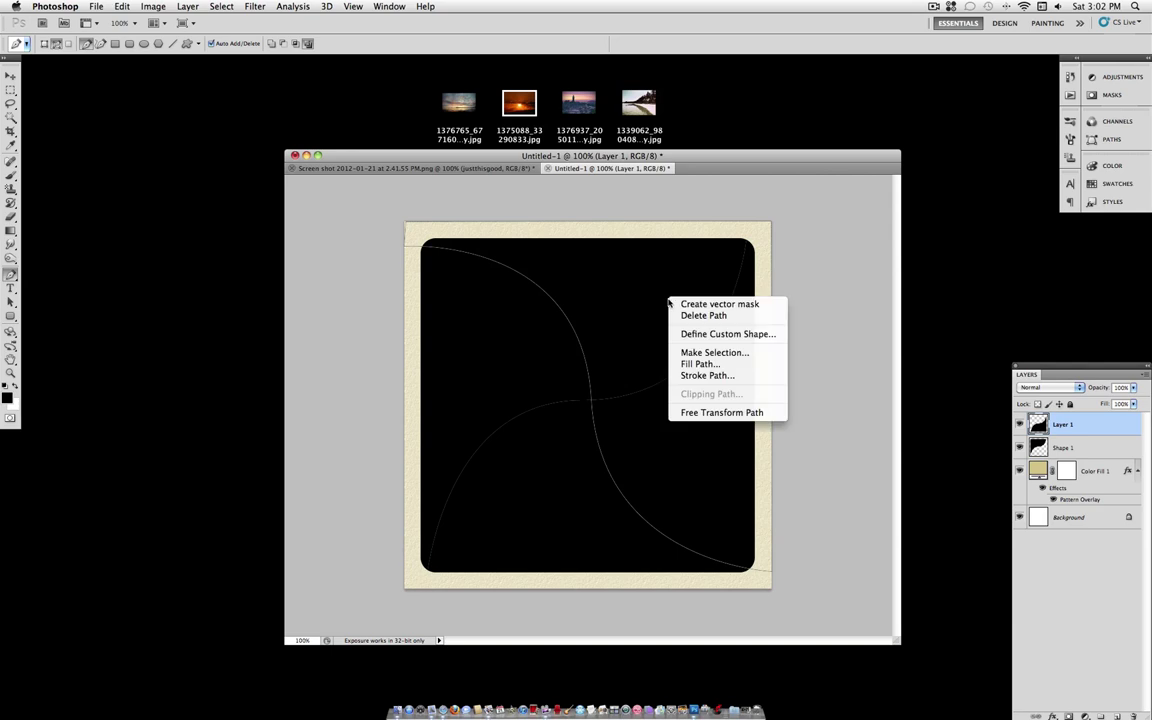
pyautogui.click(728, 352)
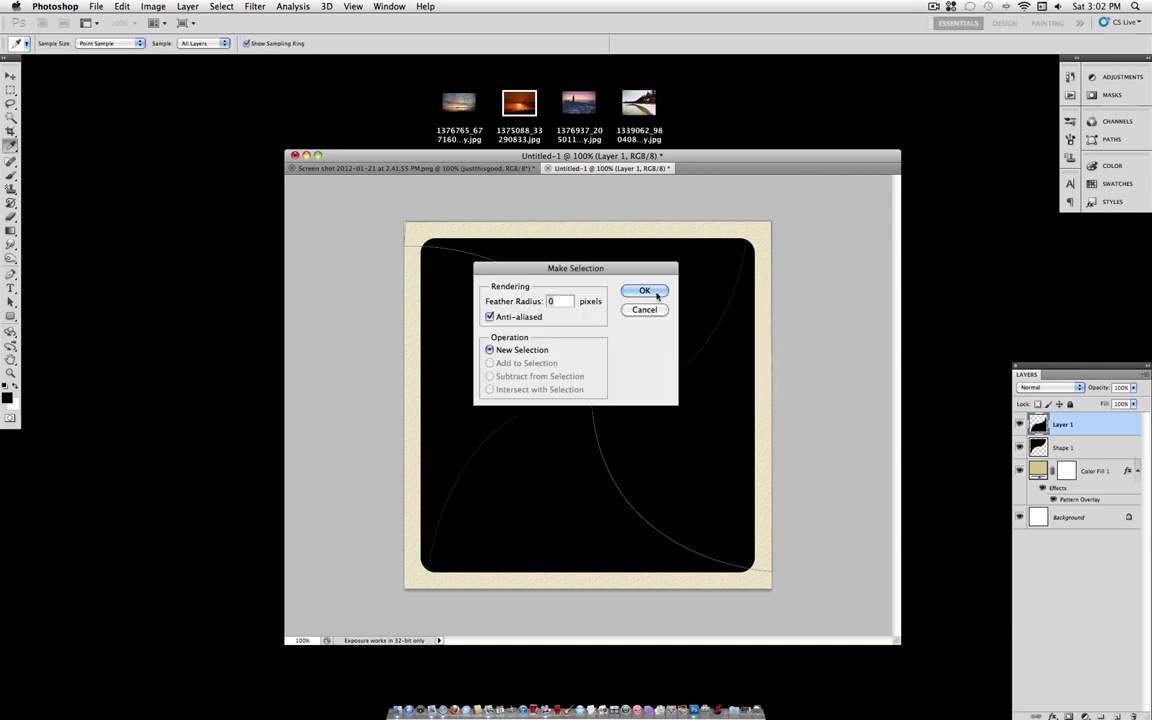
pyautogui.click(658, 290)
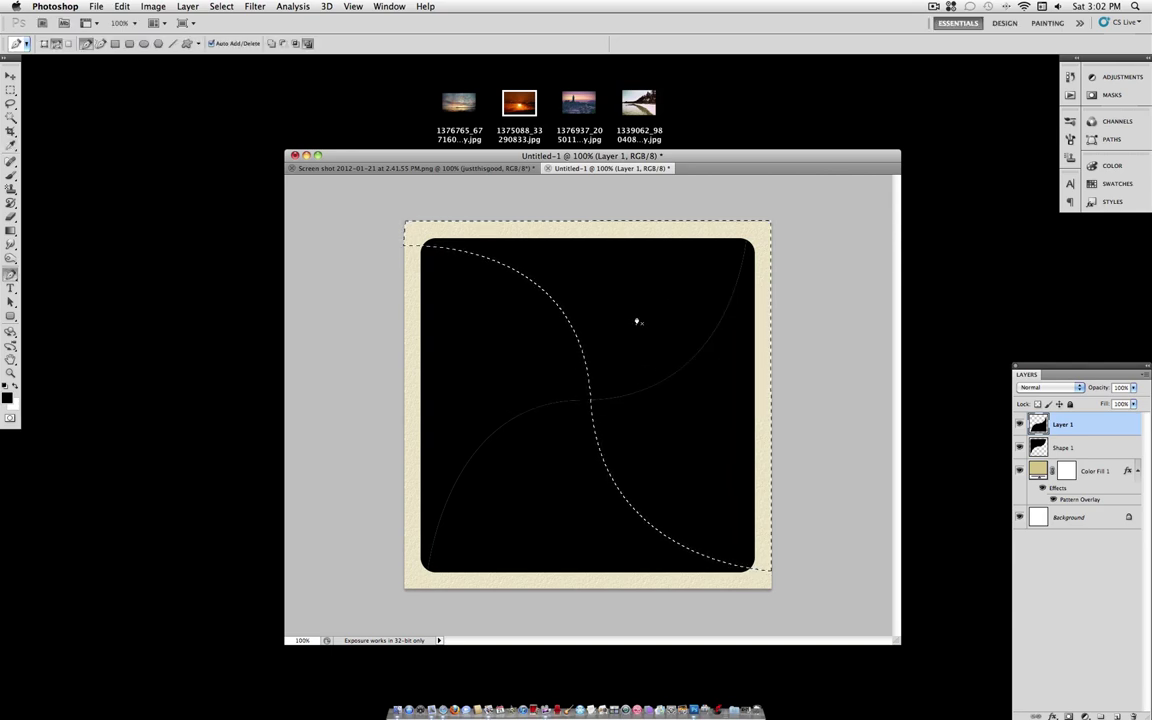
# Step: Save the selection as a new channel named 'slice 2!', then select the Shape 1 layer
pyautogui.moveTo(10, 90); pyautogui.dragTo(38, 94)
pyautogui.click(42, 89)
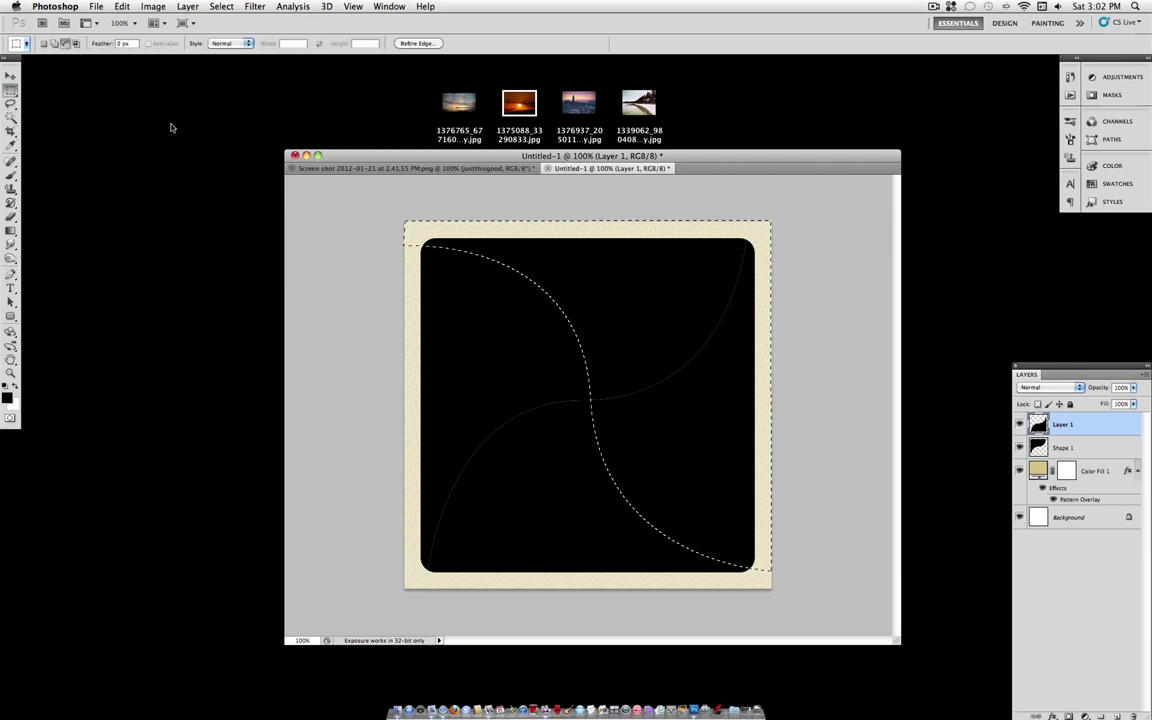
pyautogui.rightClick(624, 300)
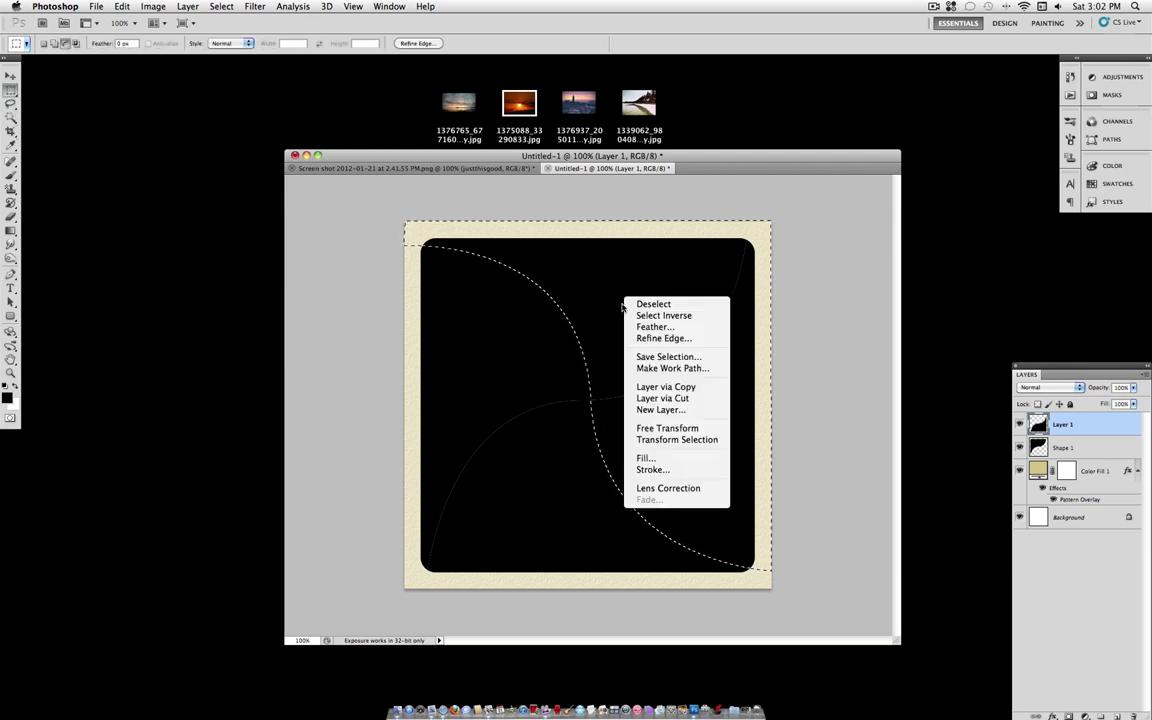
pyautogui.click(677, 359)
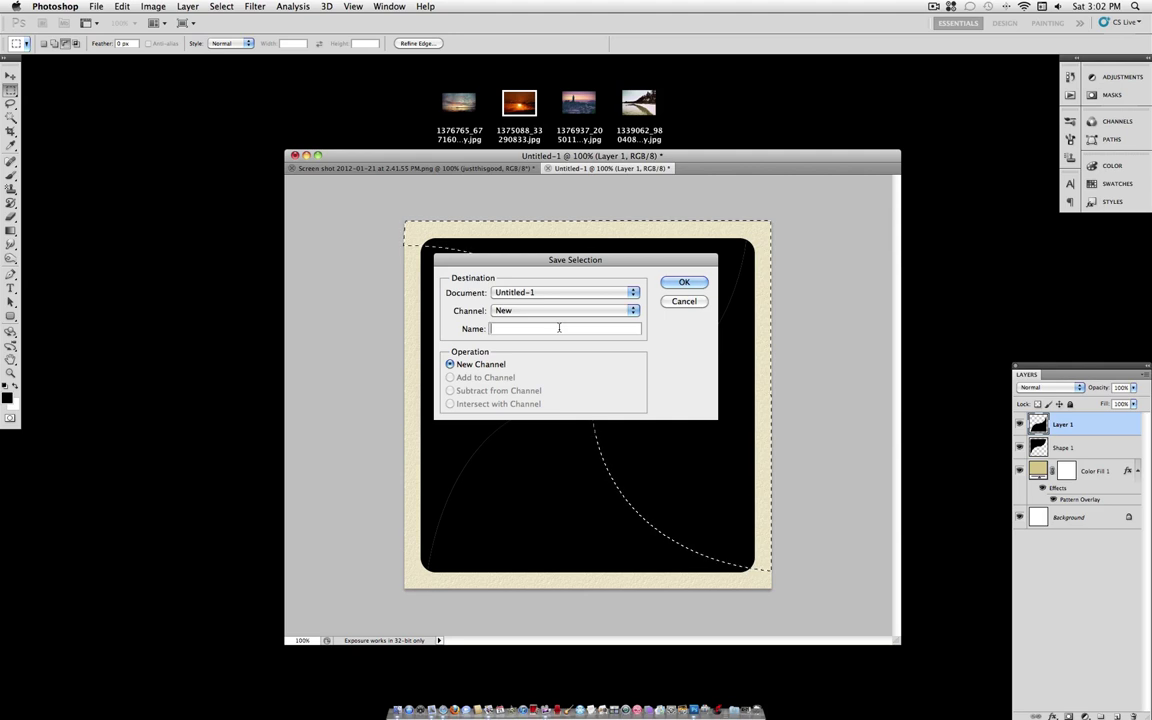
pyautogui.write('slice 2!')
pyautogui.press('Return')
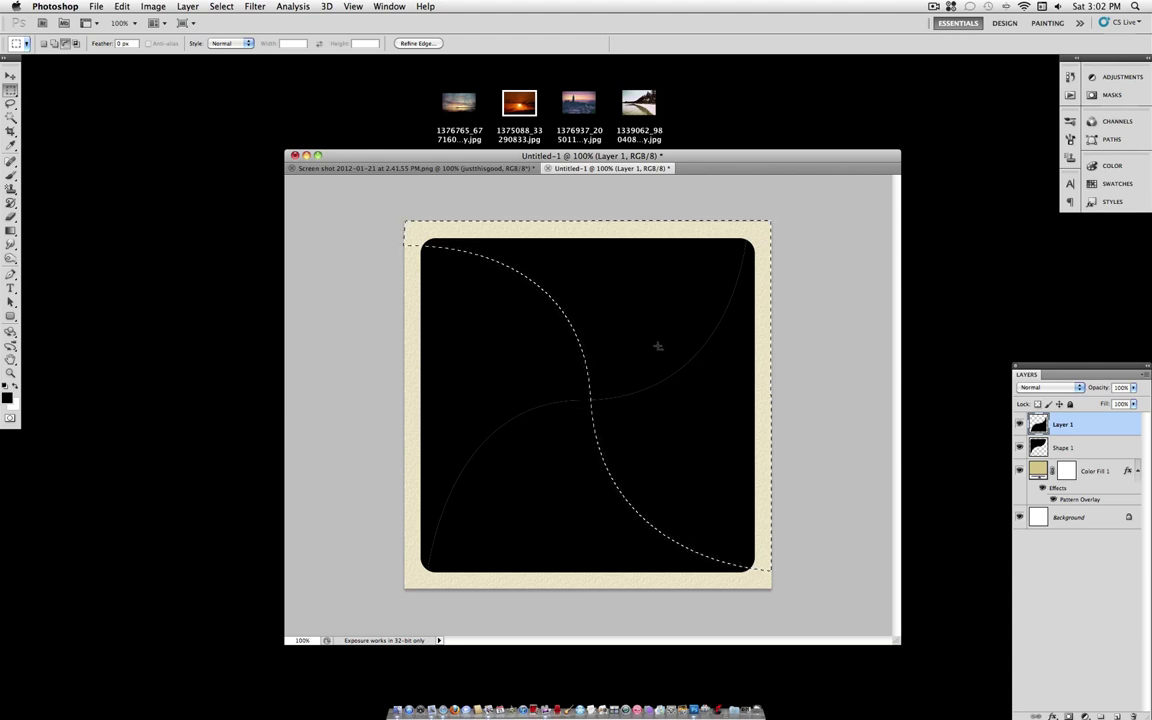
pyautogui.click(1063, 450)
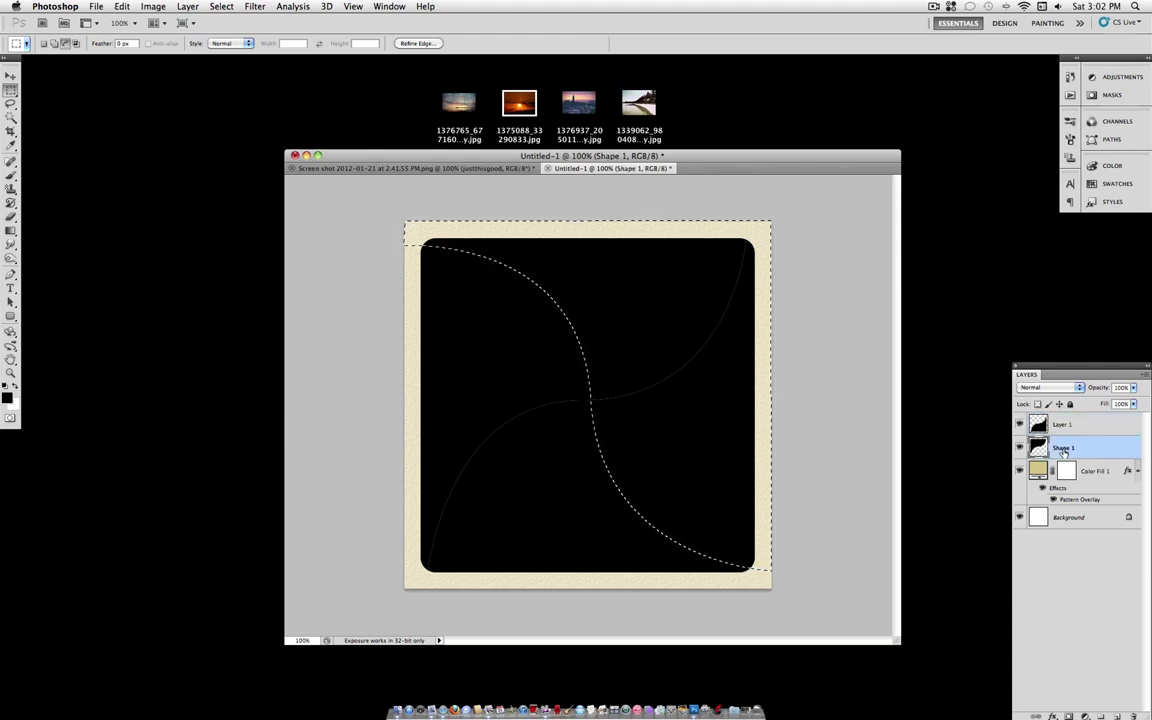
# Step: Cut the selected area of Shape 1 onto a new Layer 2, then select Layer 1
pyautogui.rightClick(672, 367)
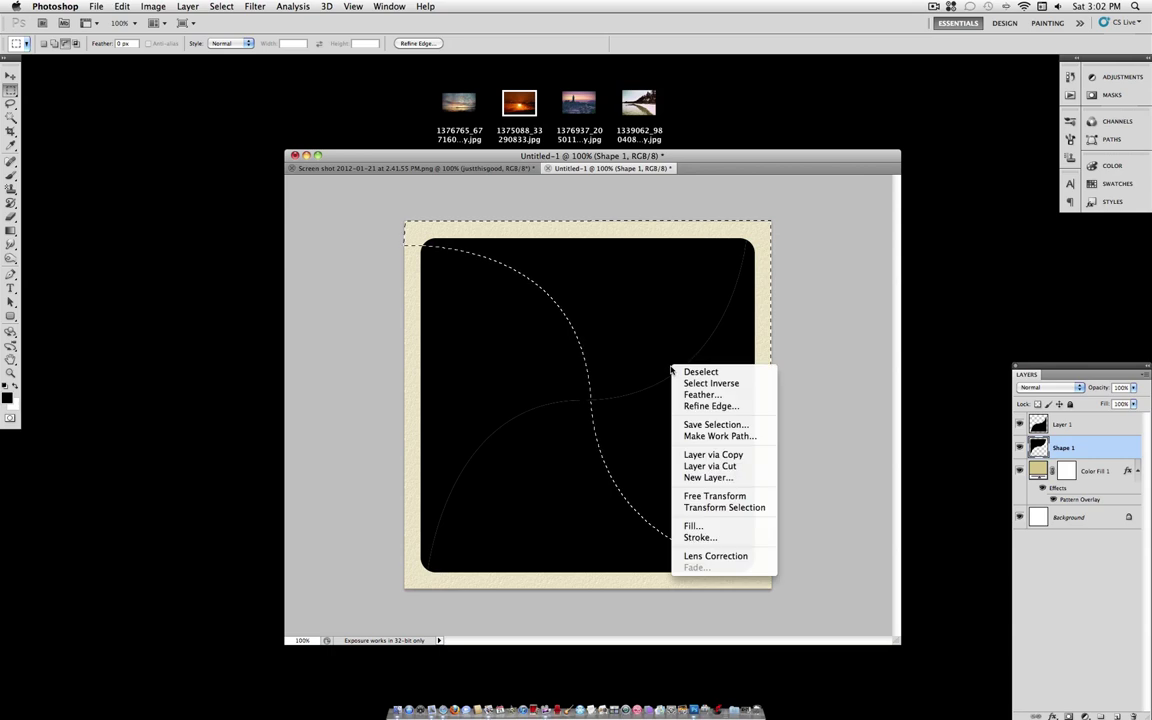
pyautogui.click(746, 468)
pyautogui.click(1122, 430)
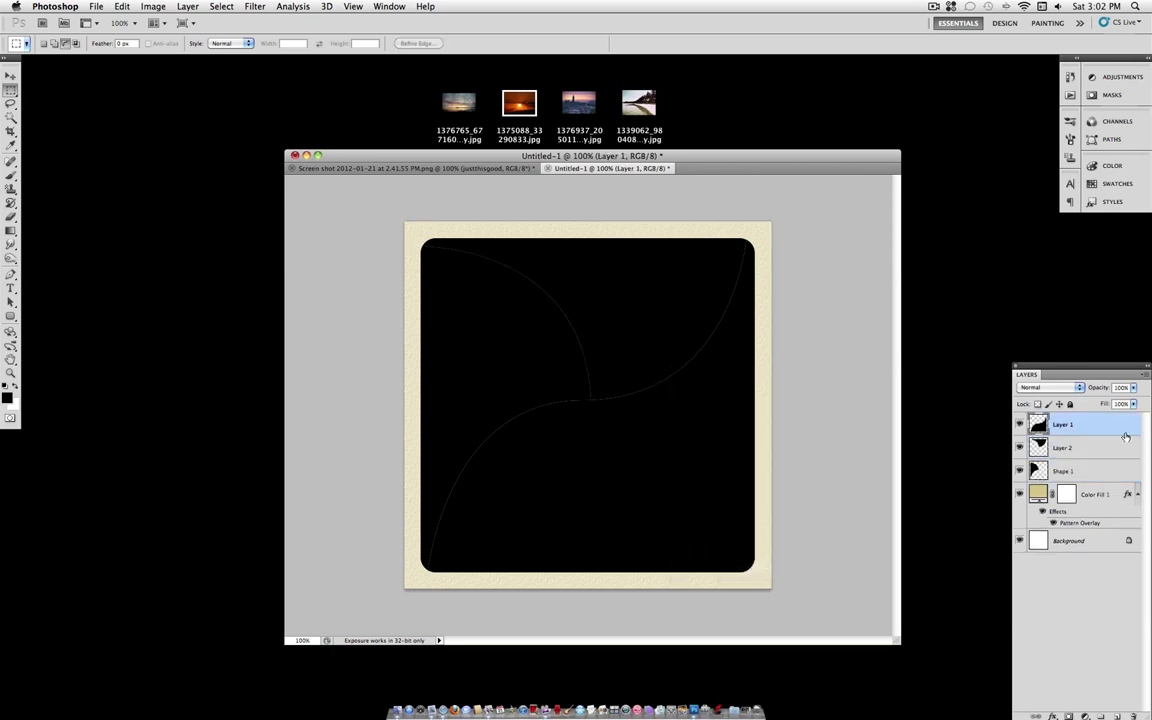
# Step: Load the saved 'slice 2!' channel as the active selection
pyautogui.rightClick(631, 331)
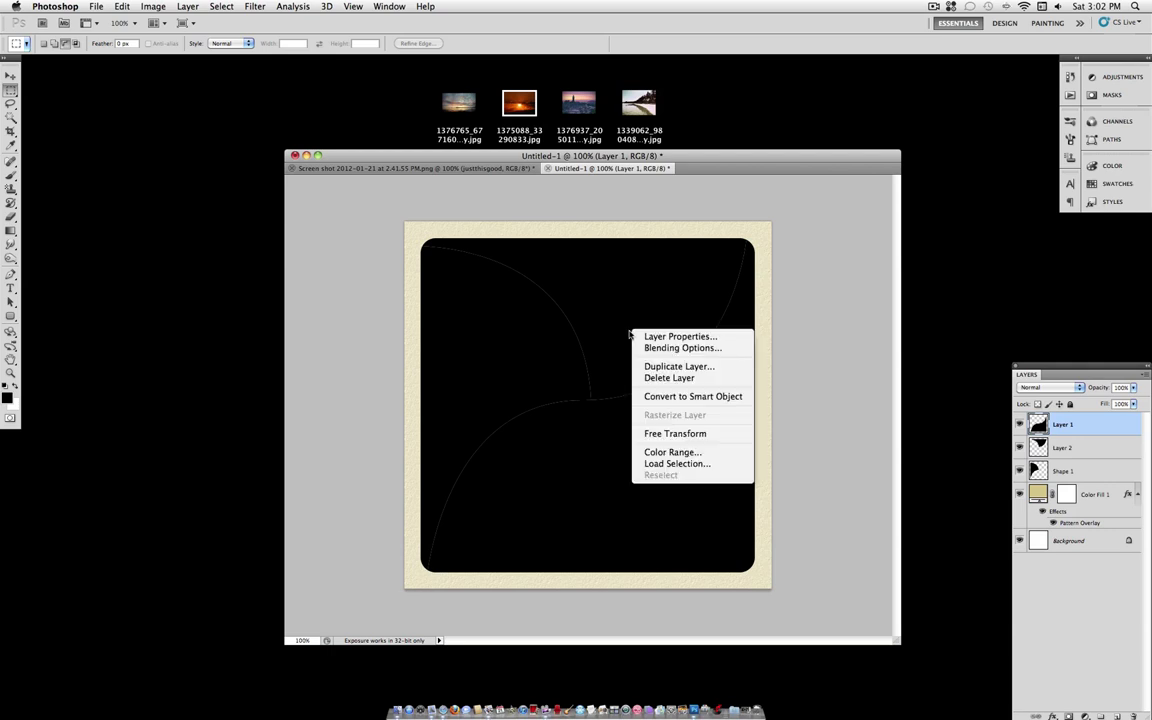
pyautogui.click(703, 466)
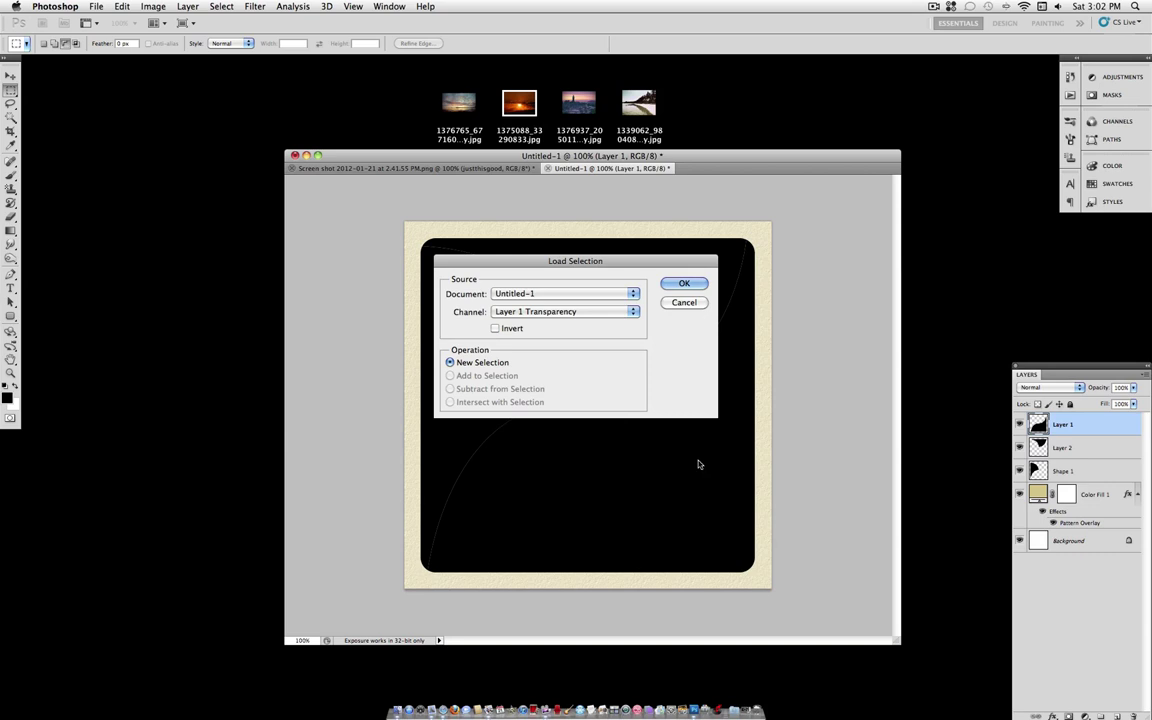
pyautogui.click(508, 312)
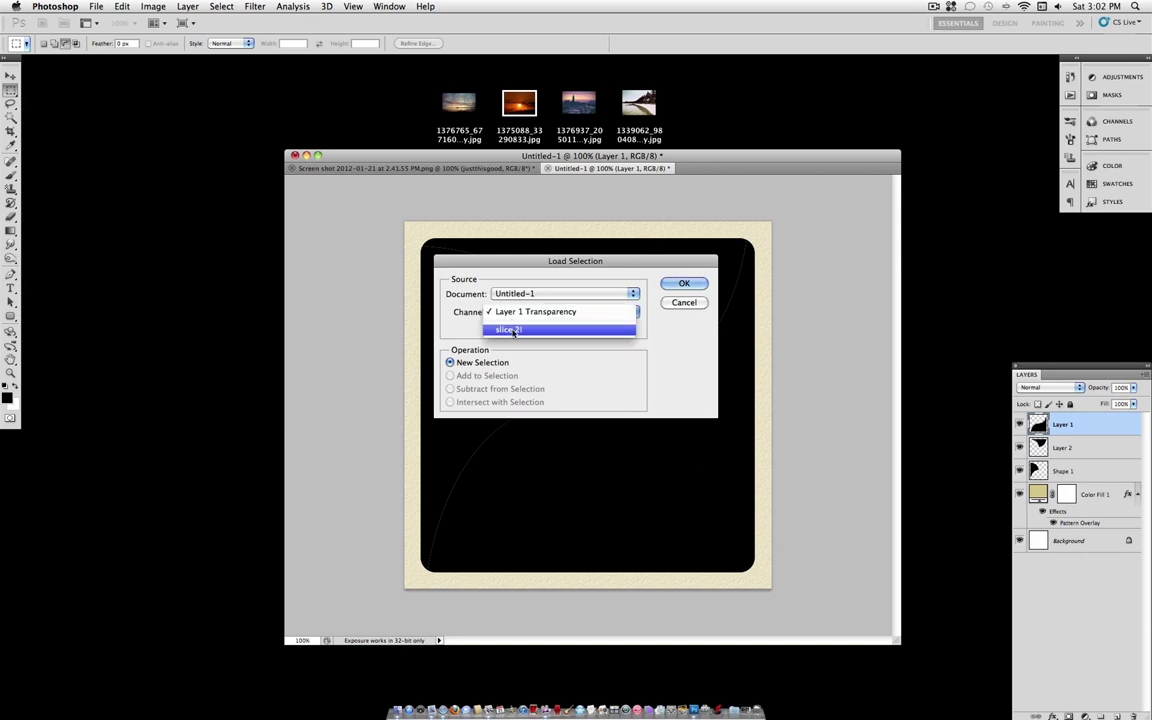
pyautogui.click(530, 331)
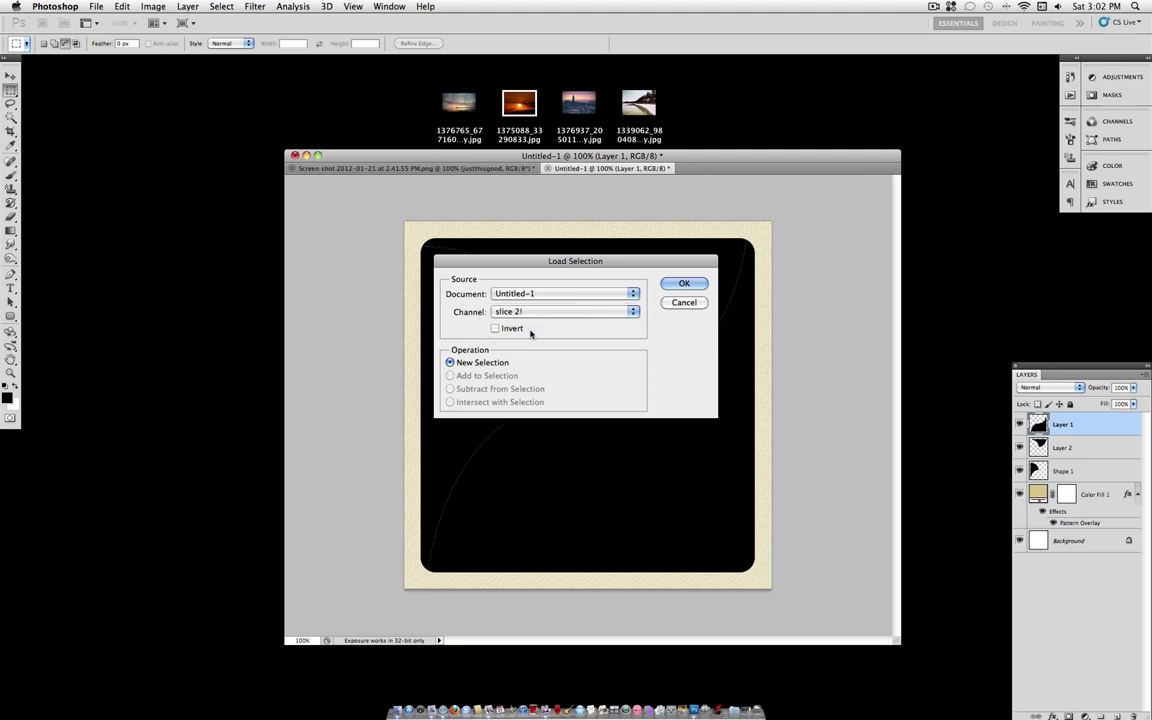
pyautogui.click(682, 283)
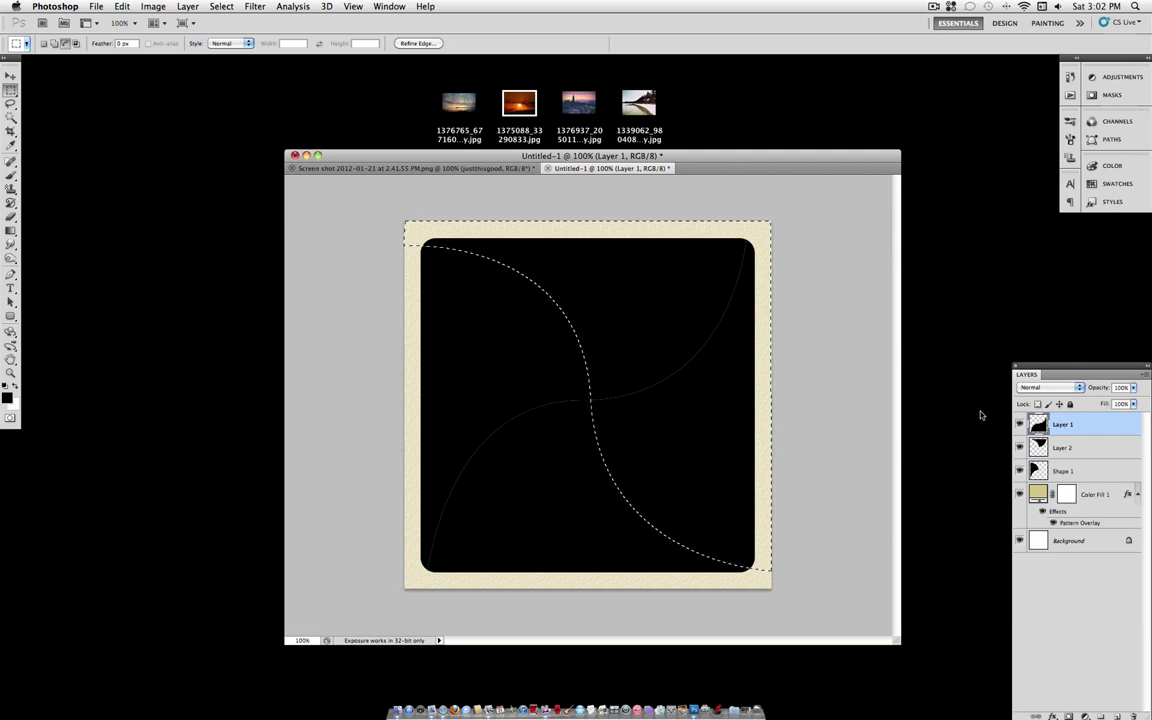
# Step: Cut Layer 1's selected area onto a new Layer 3, then toggle each layer's visibility to check the panels
pyautogui.rightClick(703, 396)
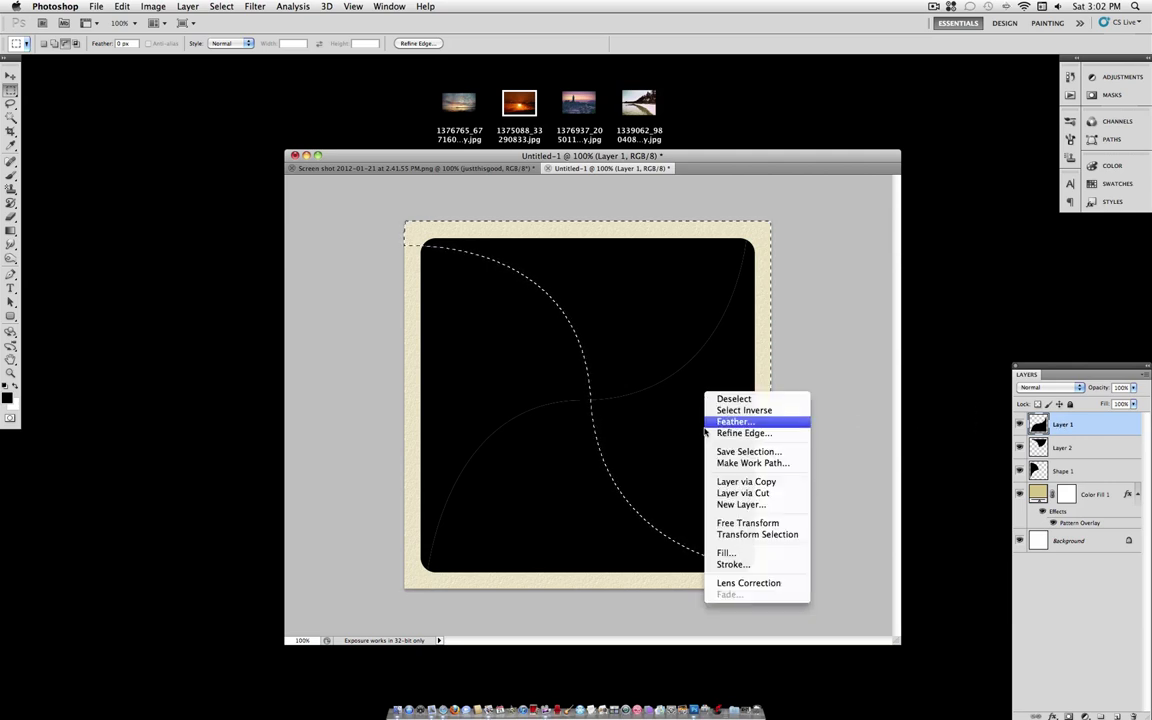
pyautogui.click(755, 493)
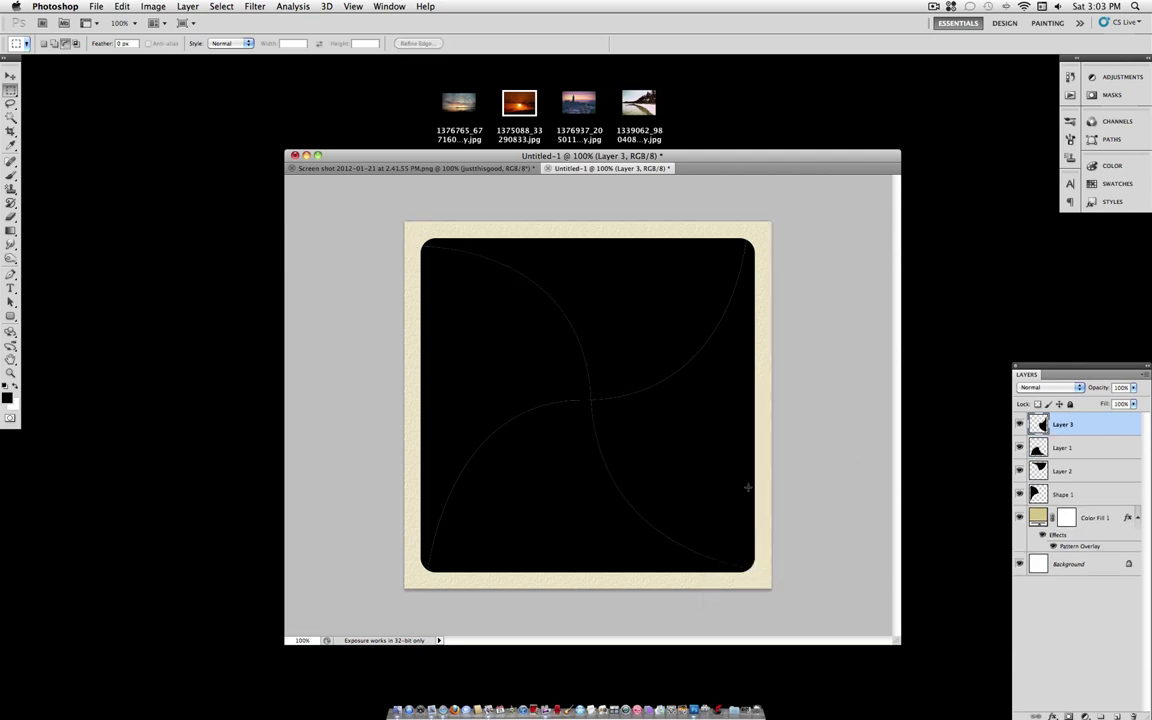
pyautogui.click(1019, 425)
pyautogui.click(1019, 471)
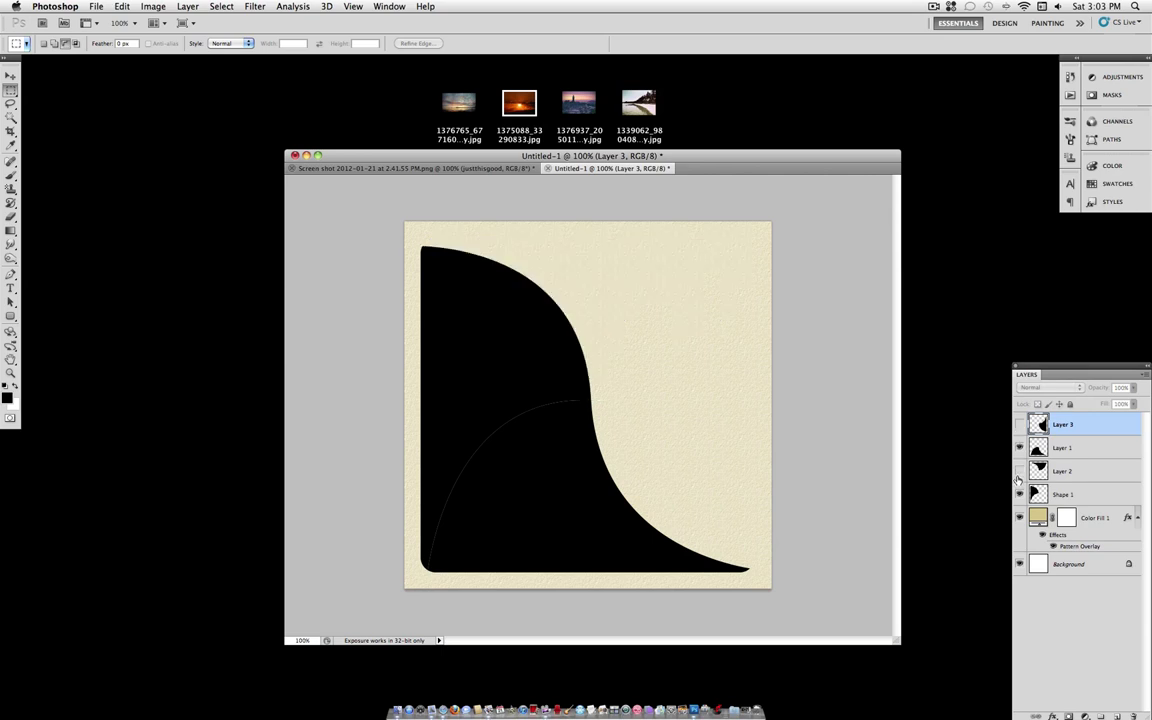
pyautogui.click(1019, 494)
pyautogui.click(1019, 448)
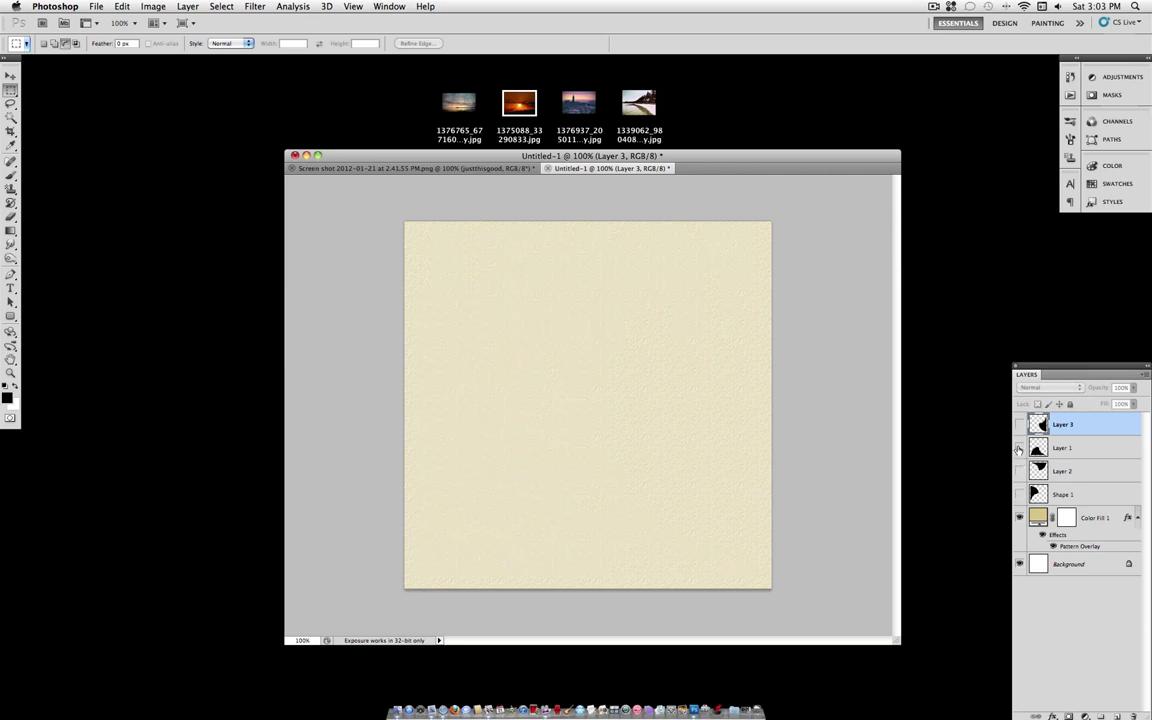
pyautogui.click(1019, 494)
pyautogui.click(1019, 471)
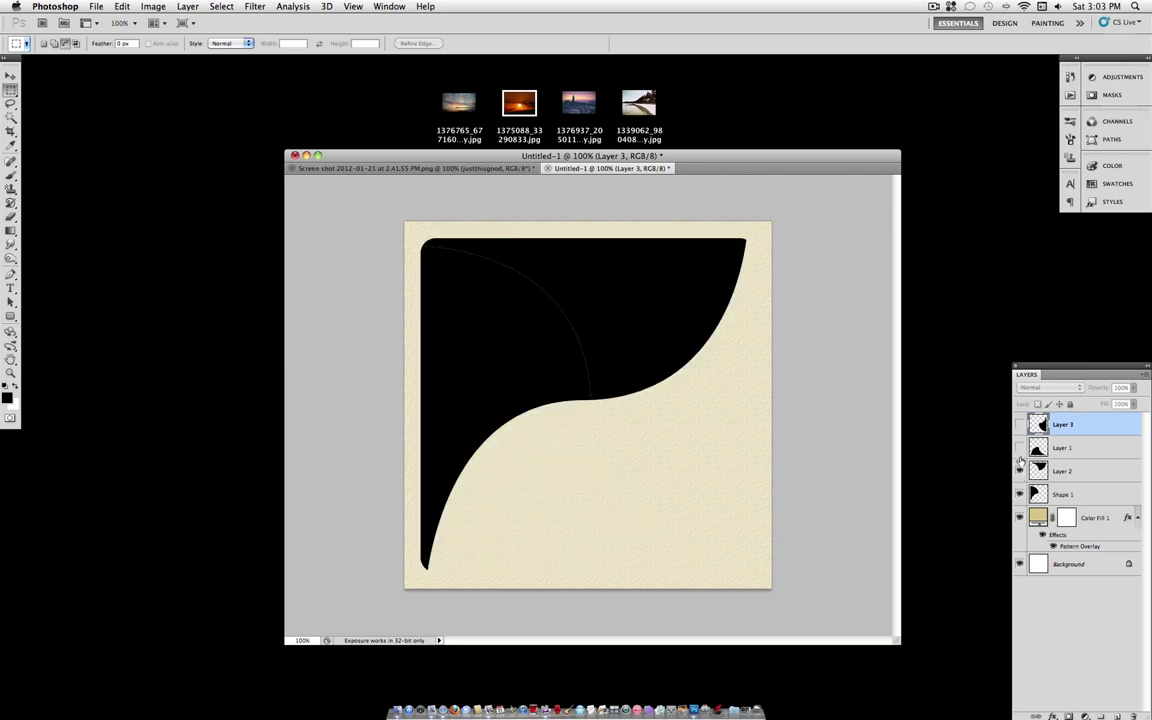
pyautogui.click(1019, 448)
pyautogui.click(1019, 425)
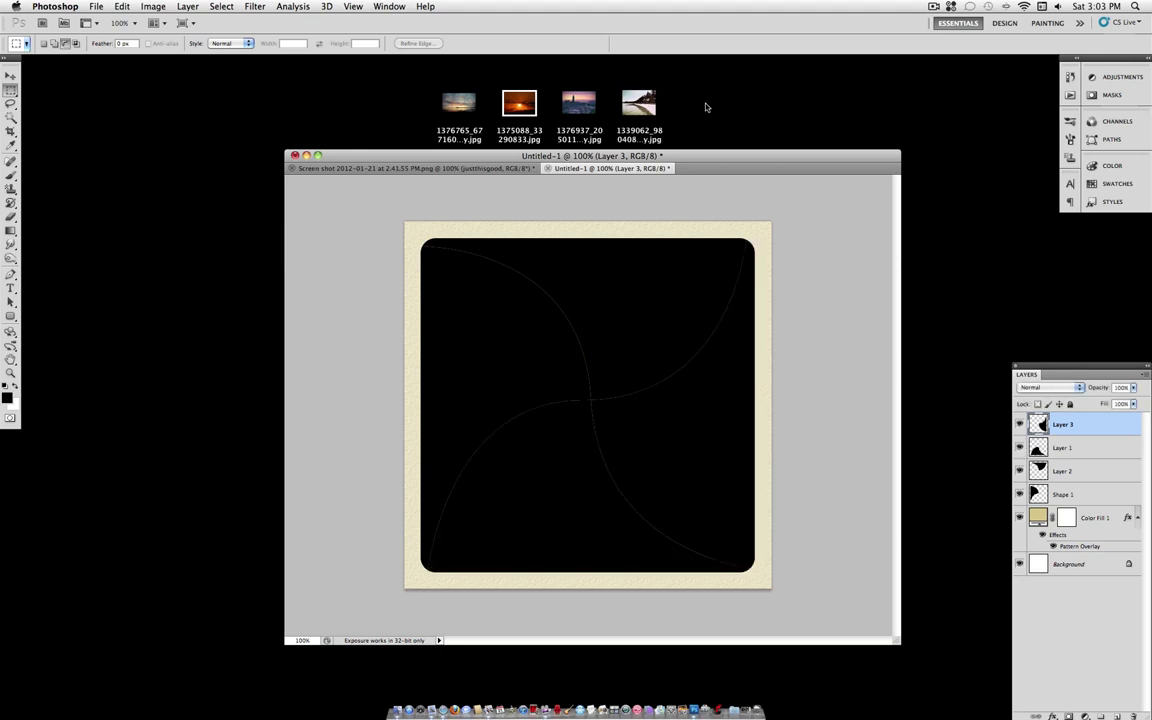
# Step: Place the beach JPG from the desktop into Untitled-1 and move its layer just above Shape 1
pyautogui.moveTo(673, 154); pyautogui.dragTo(651, 159)
pyautogui.moveTo(697, 96); pyautogui.dragTo(697, 141)
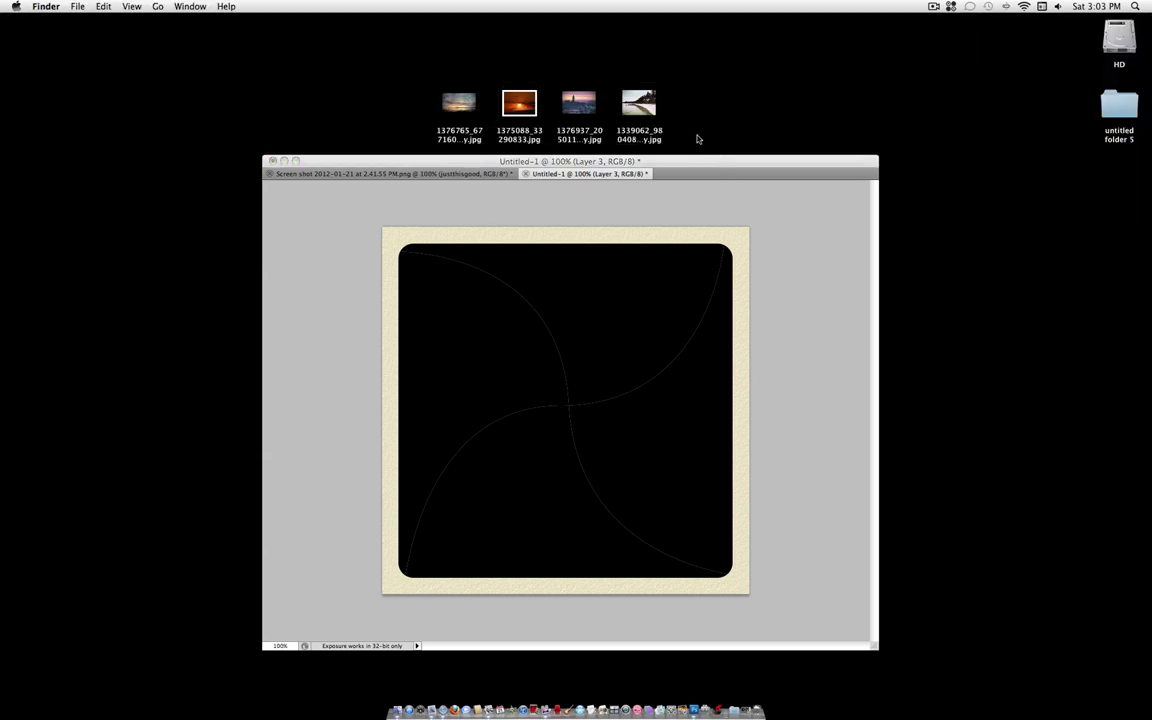
pyautogui.click(640, 104)
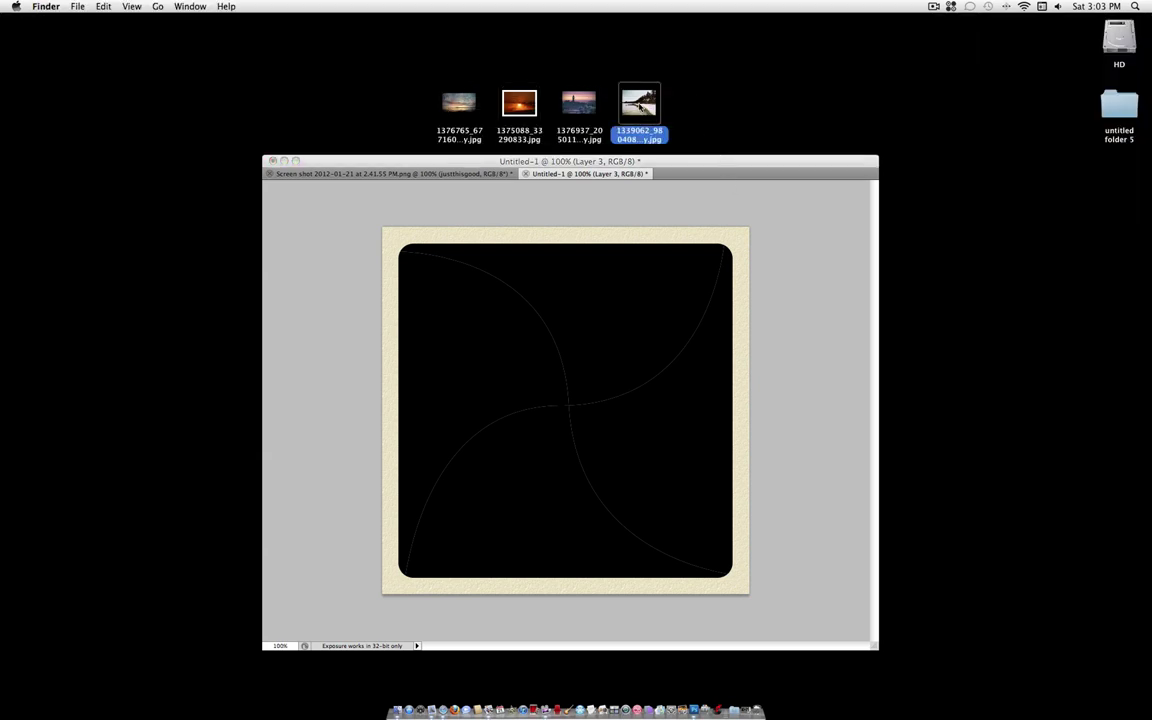
pyautogui.moveTo(640, 104); pyautogui.dragTo(608, 388)
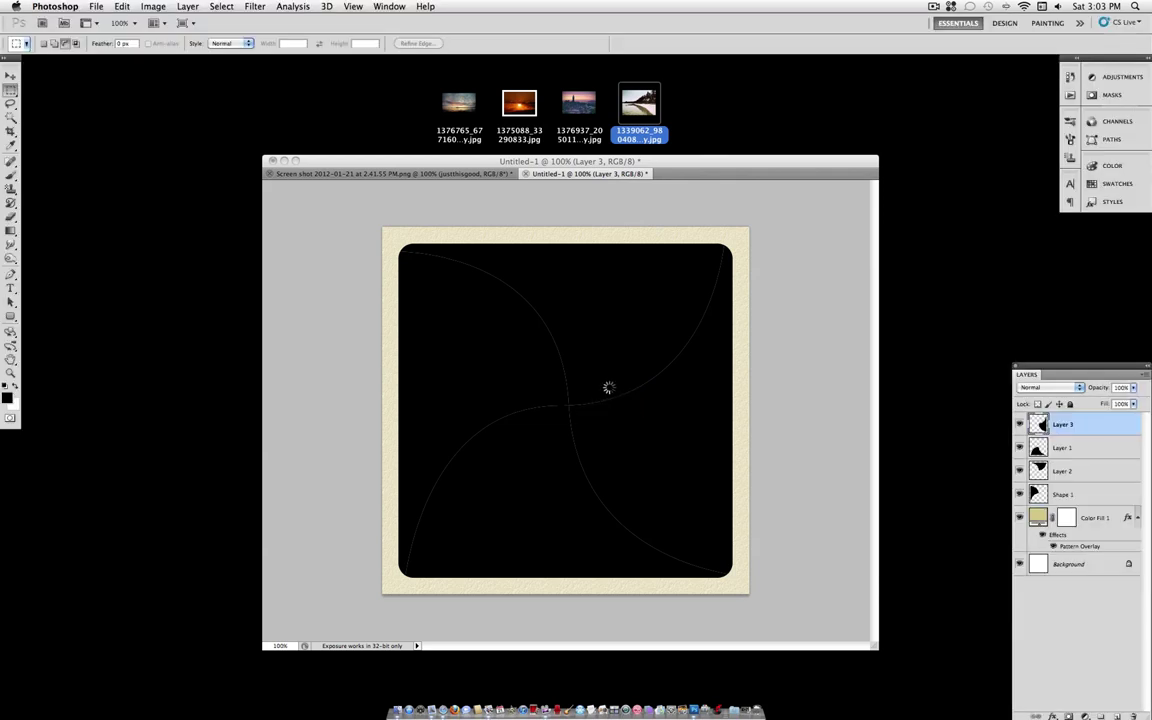
pyautogui.moveTo(593, 338); pyautogui.dragTo(593, 383)
pyautogui.press('Return')
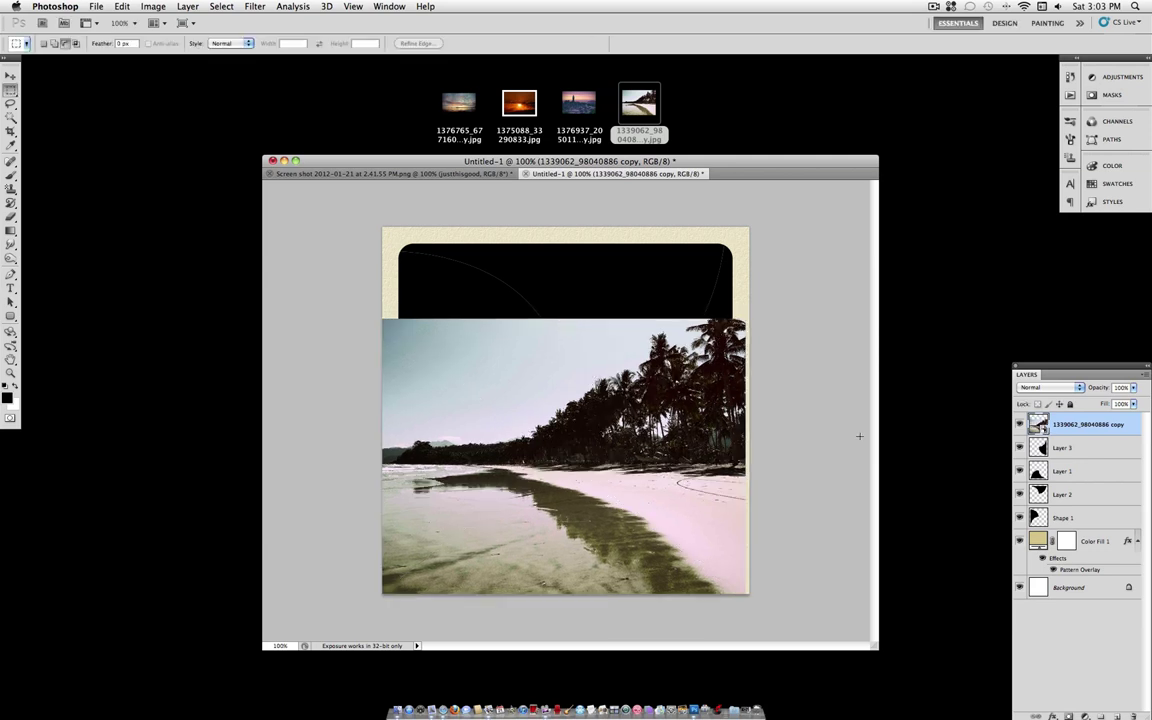
pyautogui.moveTo(1085, 426); pyautogui.dragTo(973, 505)
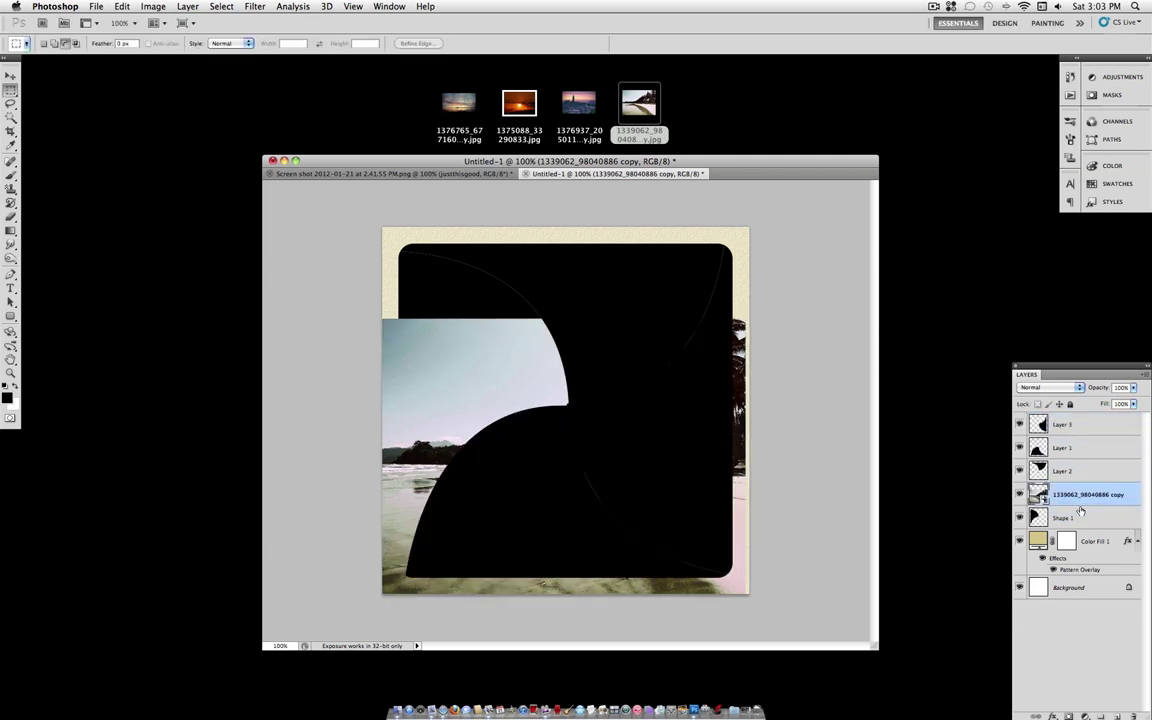
# Step: Scale the beach photo up to about 79.8% and make it a clipping mask on Shape 1
pyautogui.click(10, 75)
pyautogui.moveTo(499, 414)
pyautogui.mouseDown()
pyautogui.moveTo(519, 374)
pyautogui.moveTo(507, 432)
pyautogui.mouseUp()
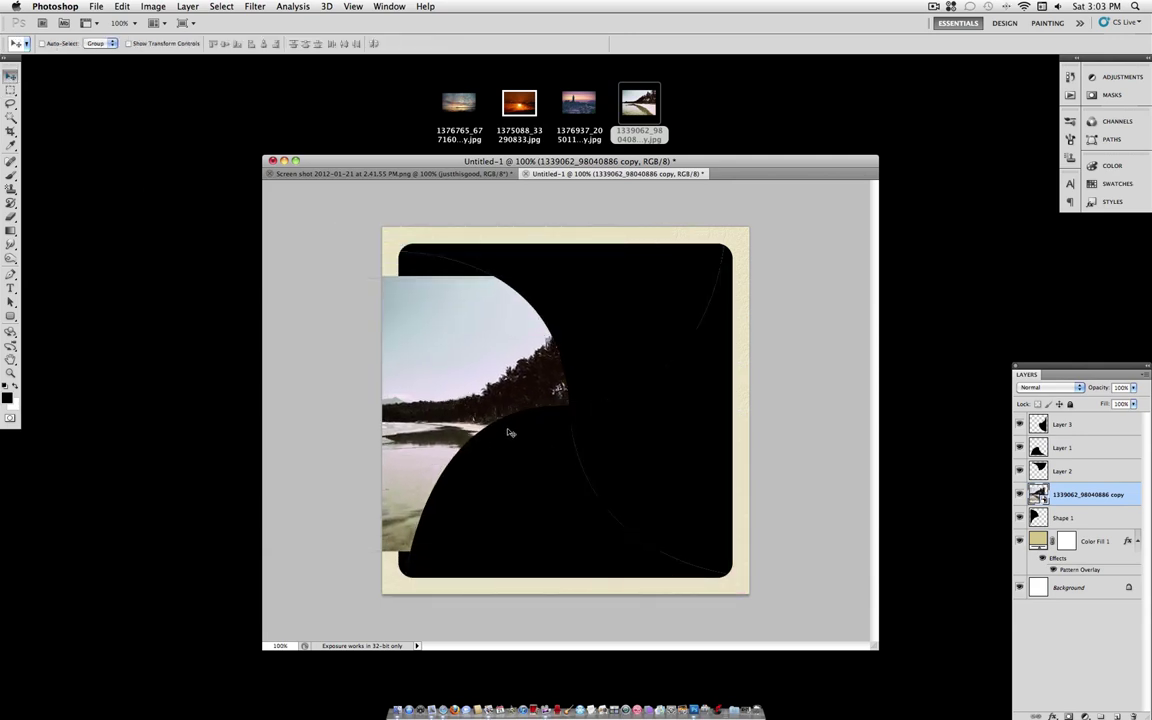
pyautogui.click(118, 6)
pyautogui.moveTo(218, 274)
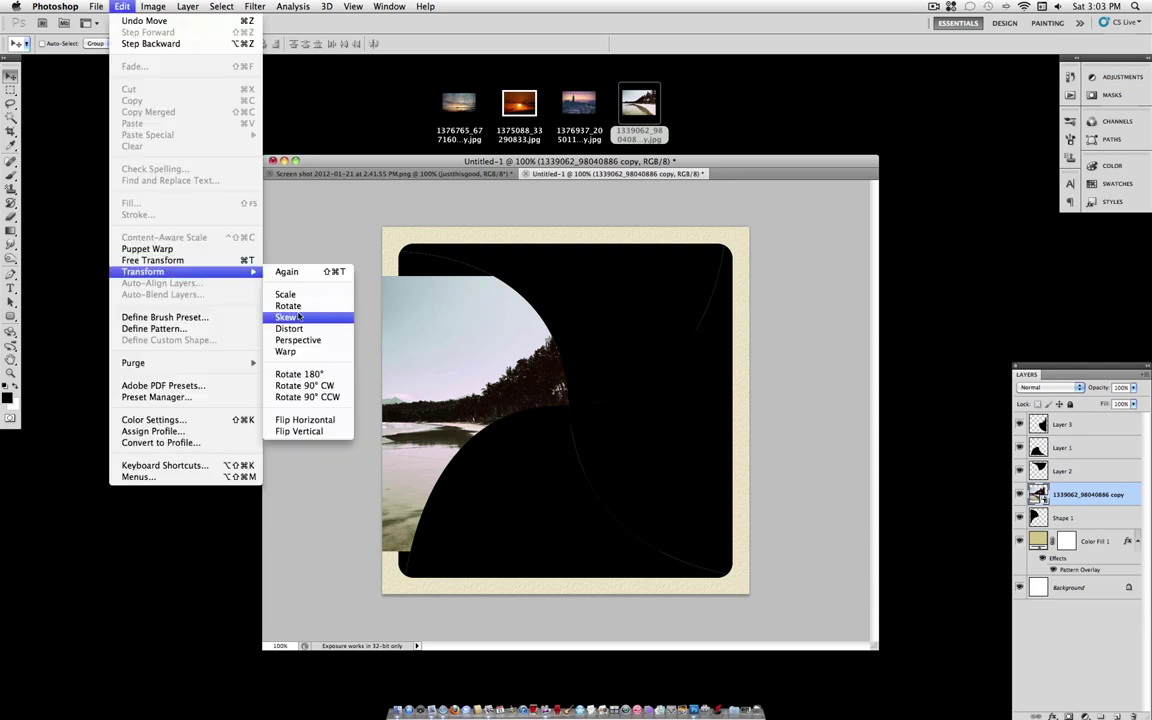
pyautogui.click(286, 294)
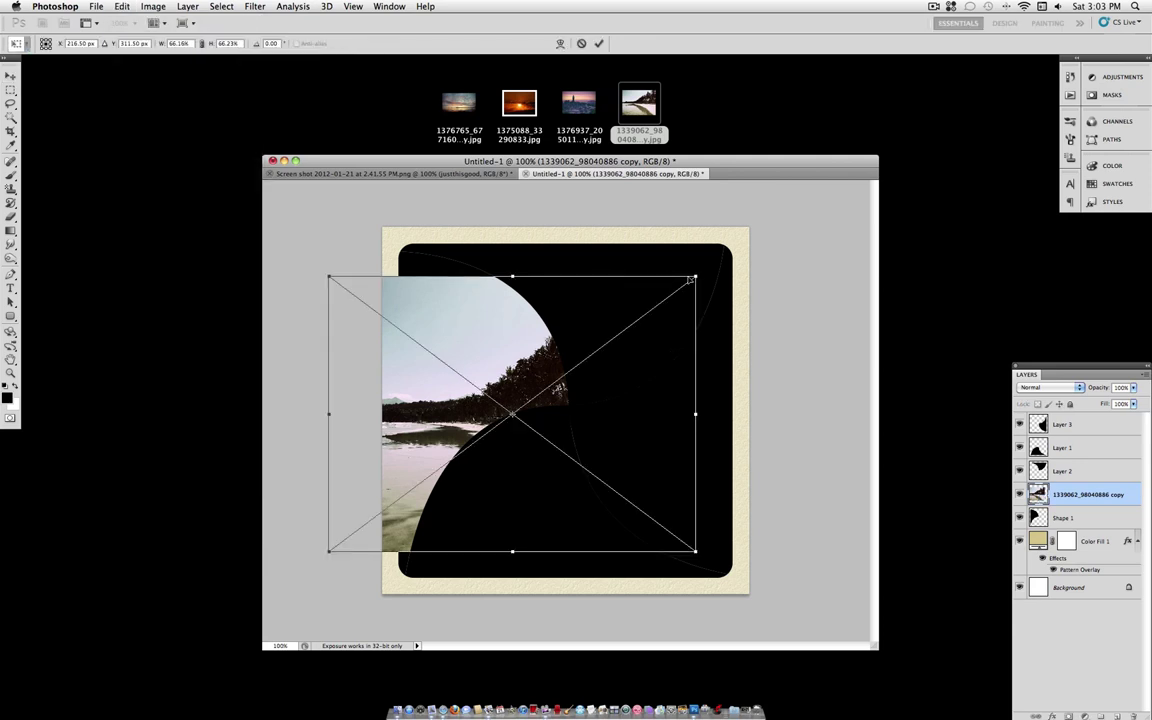
pyautogui.moveTo(697, 275); pyautogui.dragTo(769, 224)
pyautogui.moveTo(630, 298); pyautogui.dragTo(630, 317)
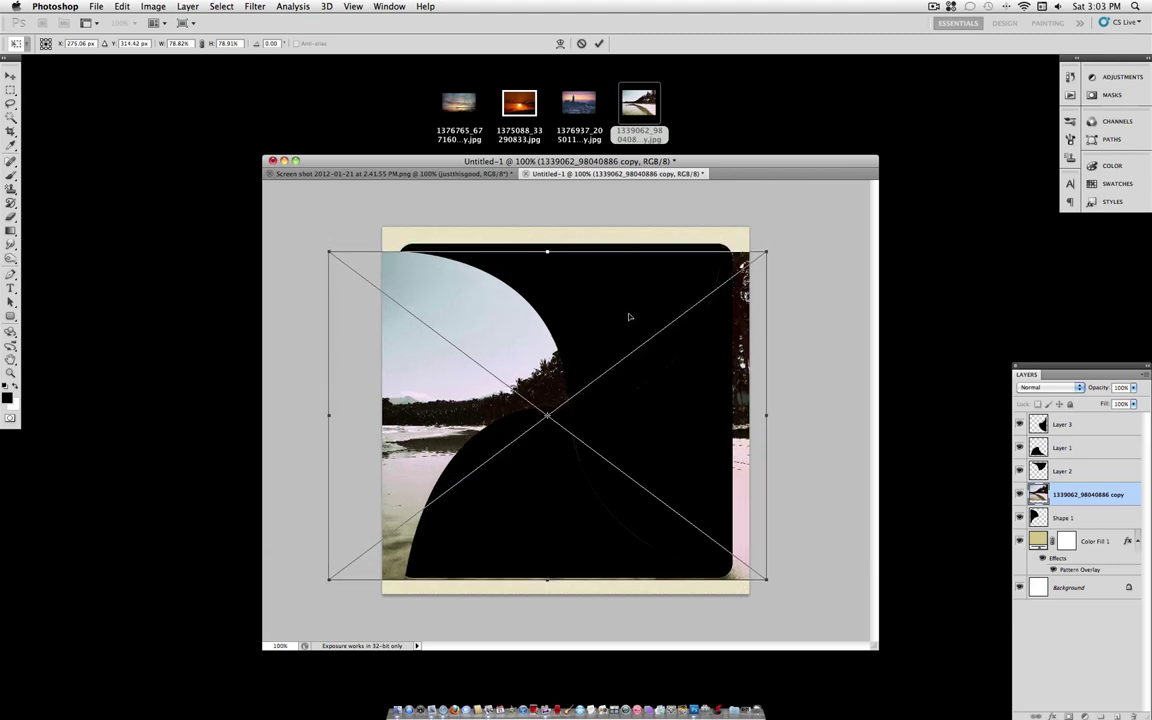
pyautogui.moveTo(766, 251); pyautogui.dragTo(786, 238)
pyautogui.press('Return')
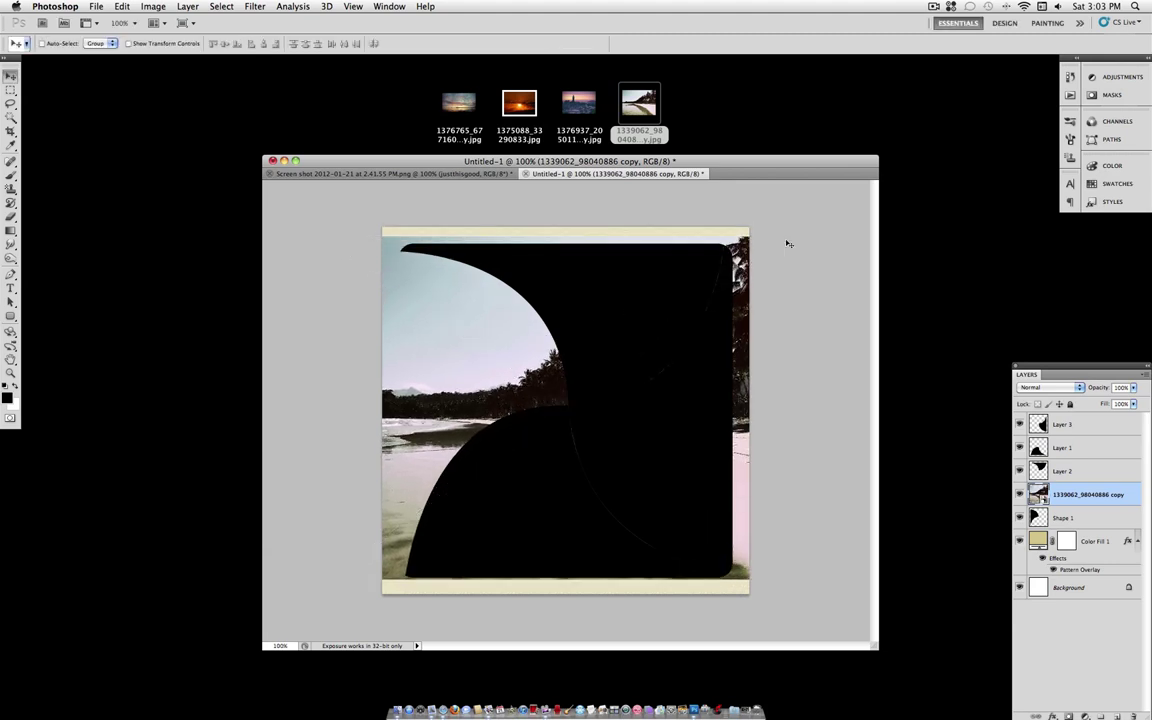
pyautogui.click(190, 6)
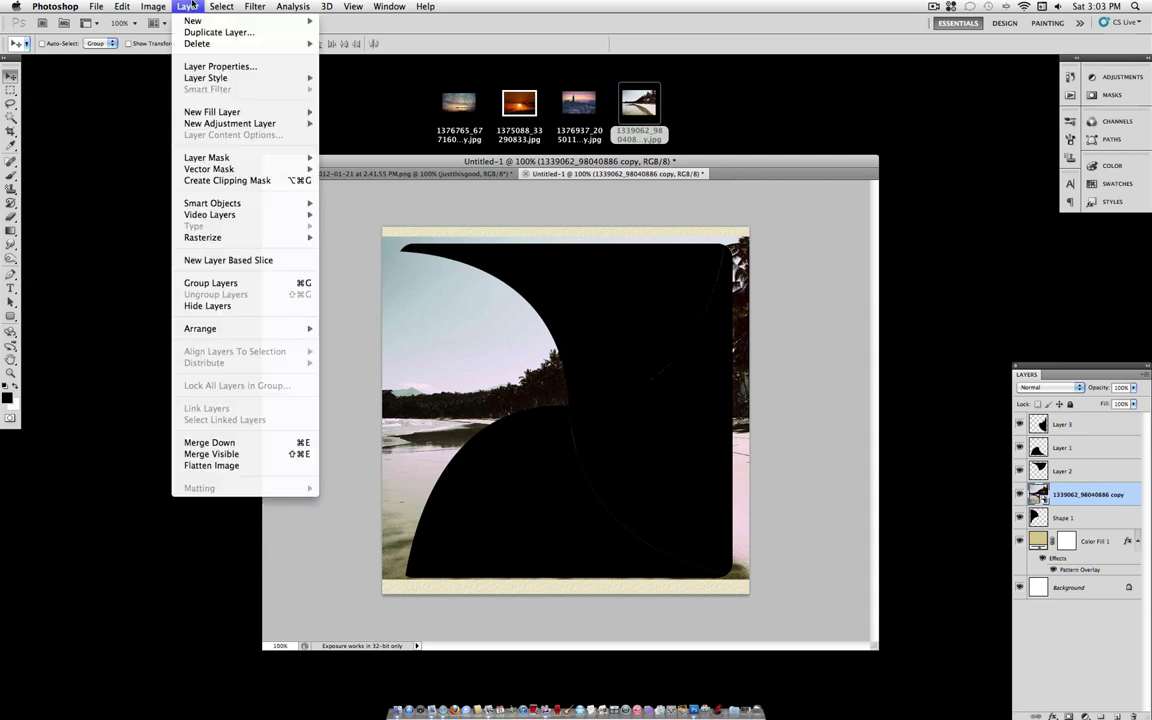
pyautogui.click(266, 181)
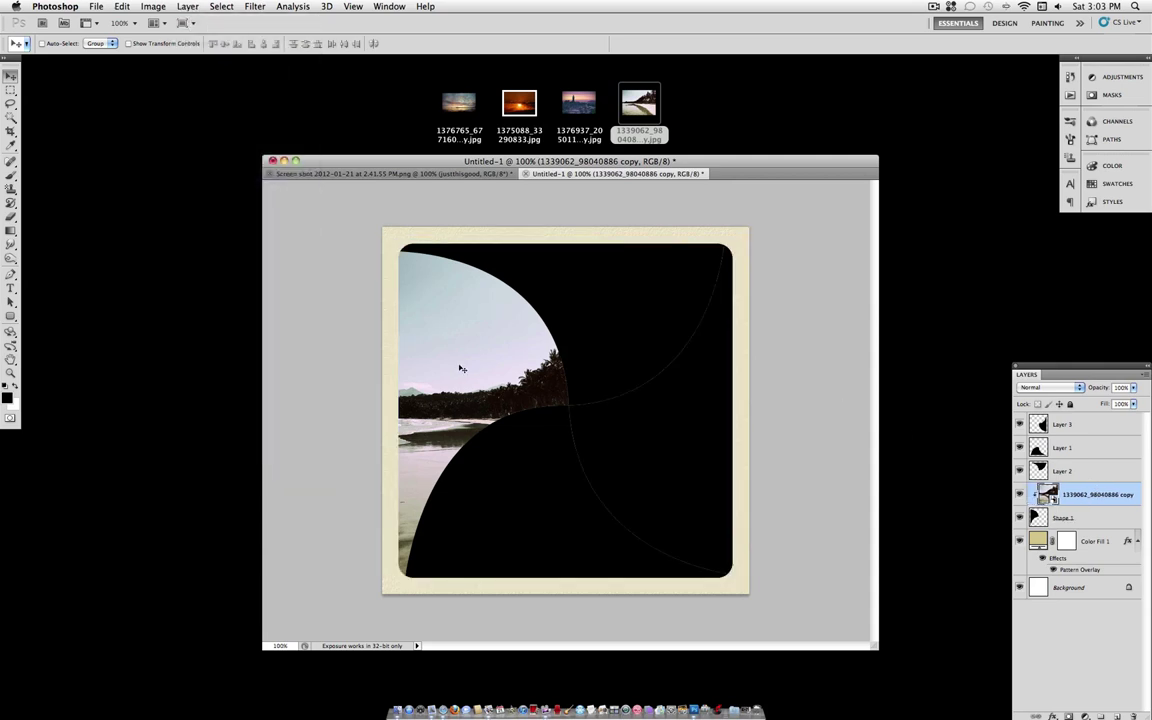
# Step: Flip the beach photo vertically and drag it so palm trees fill the top-left panel
pyautogui.moveTo(462, 369)
pyautogui.mouseDown()
pyautogui.moveTo(395, 365)
pyautogui.moveTo(469, 364)
pyautogui.moveTo(467, 355)
pyautogui.mouseUp()
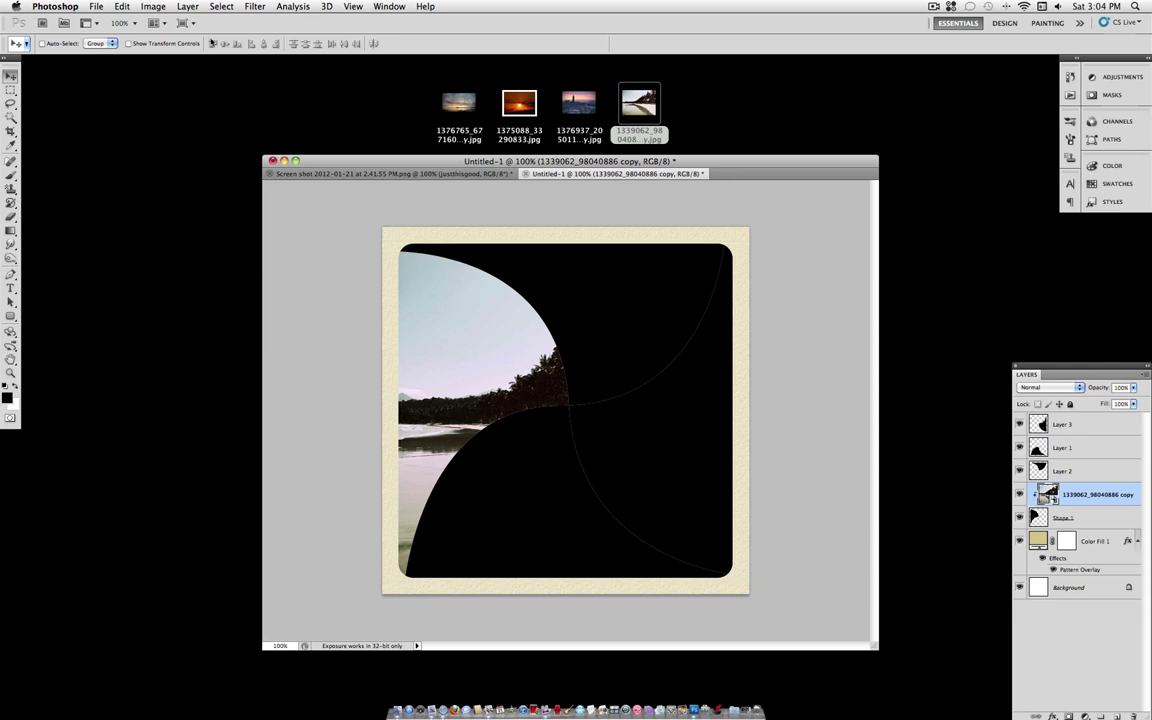
pyautogui.click(121, 6)
pyautogui.moveTo(200, 279)
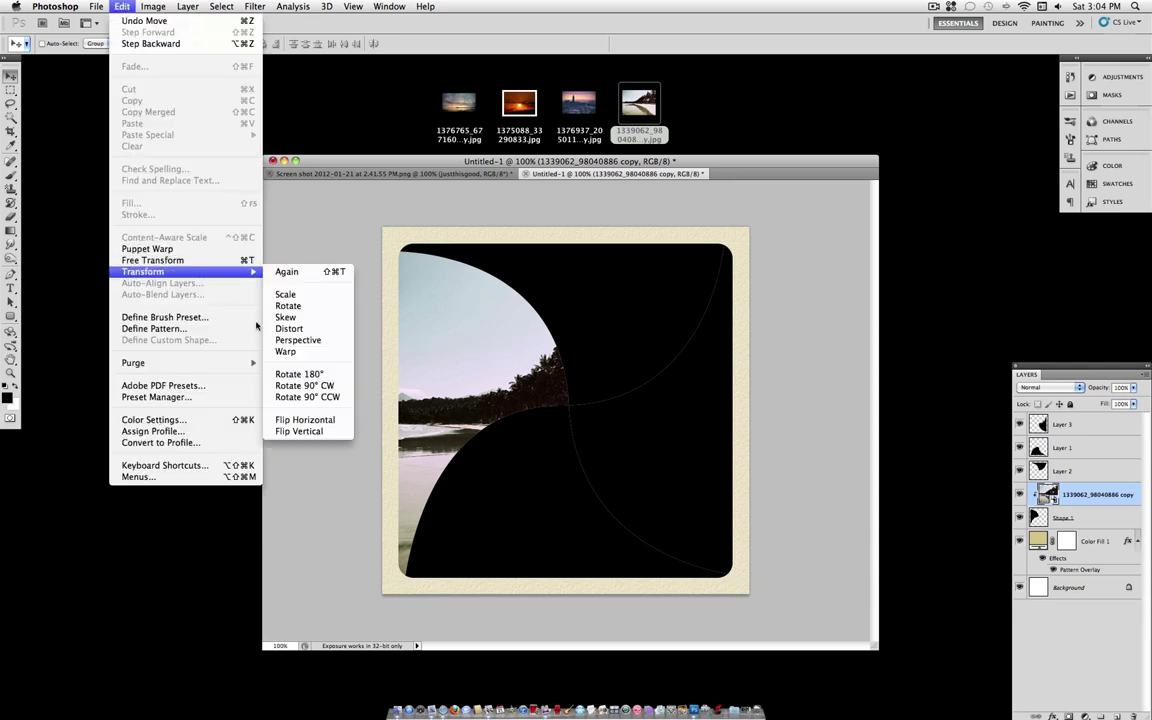
pyautogui.click(300, 434)
pyautogui.moveTo(463, 434); pyautogui.dragTo(605, 433)
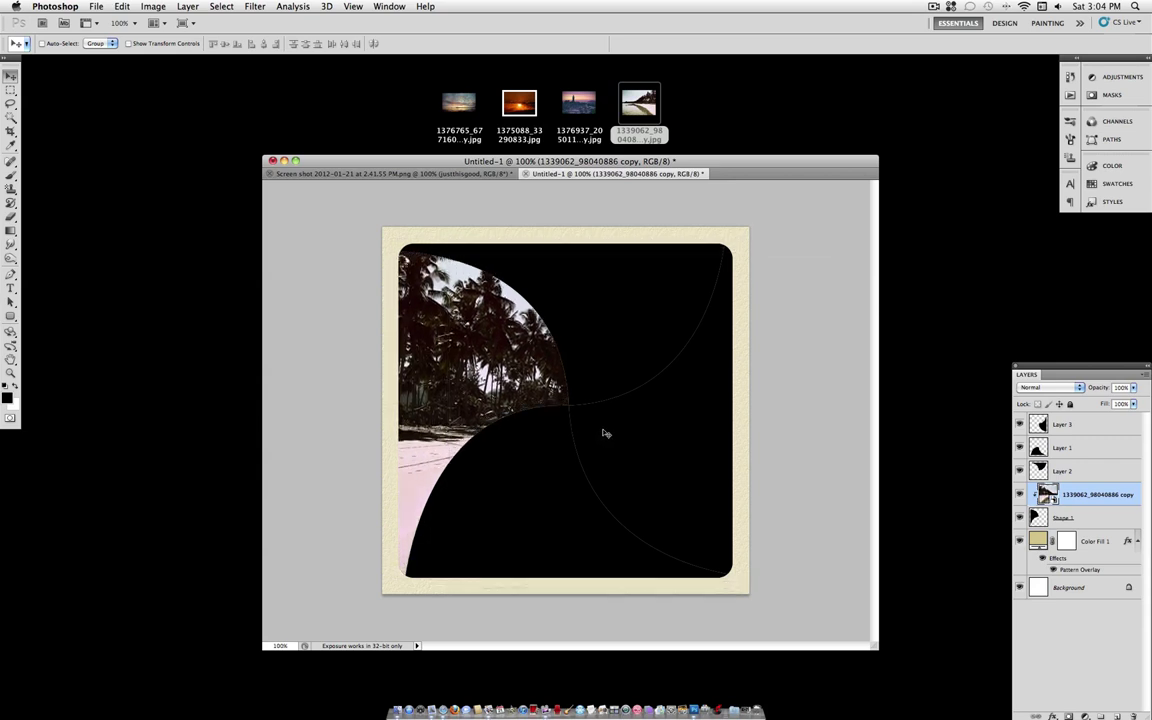
pyautogui.click(1078, 472)
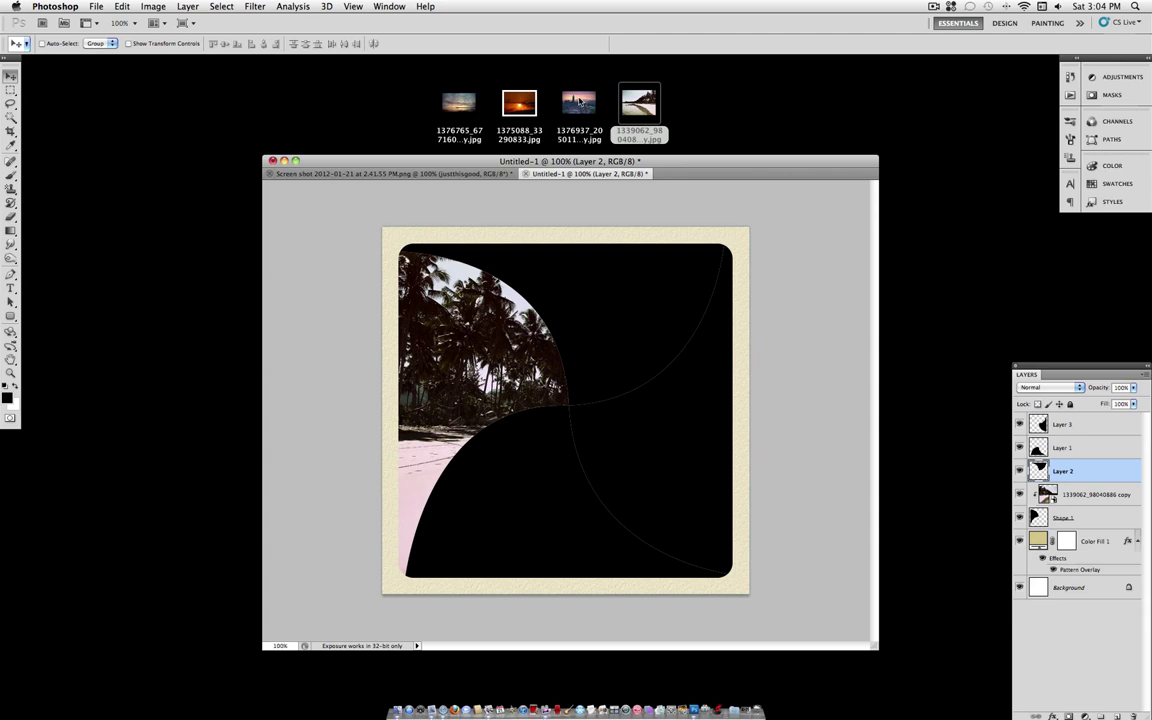
# Step: Place 1375088_33290833.jpg, clip it to Layer 2, and position the sunset in the top-right panel
pyautogui.click(525, 115)
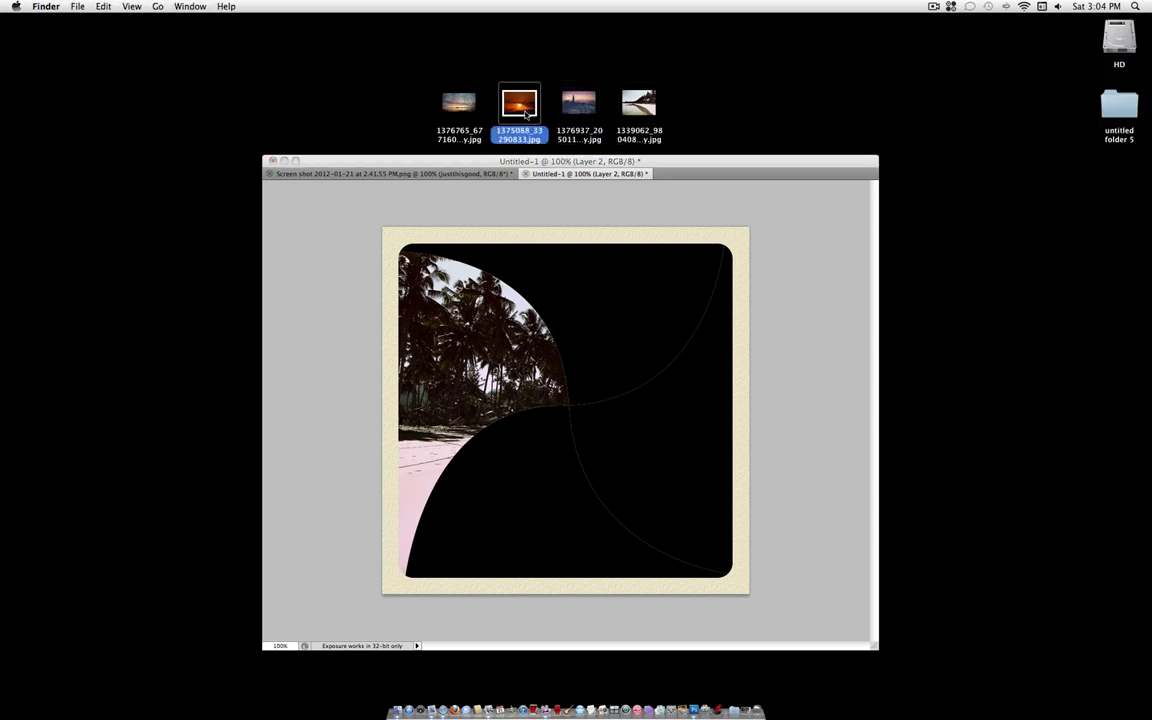
pyautogui.moveTo(525, 115); pyautogui.dragTo(600, 240)
pyautogui.press('Return')
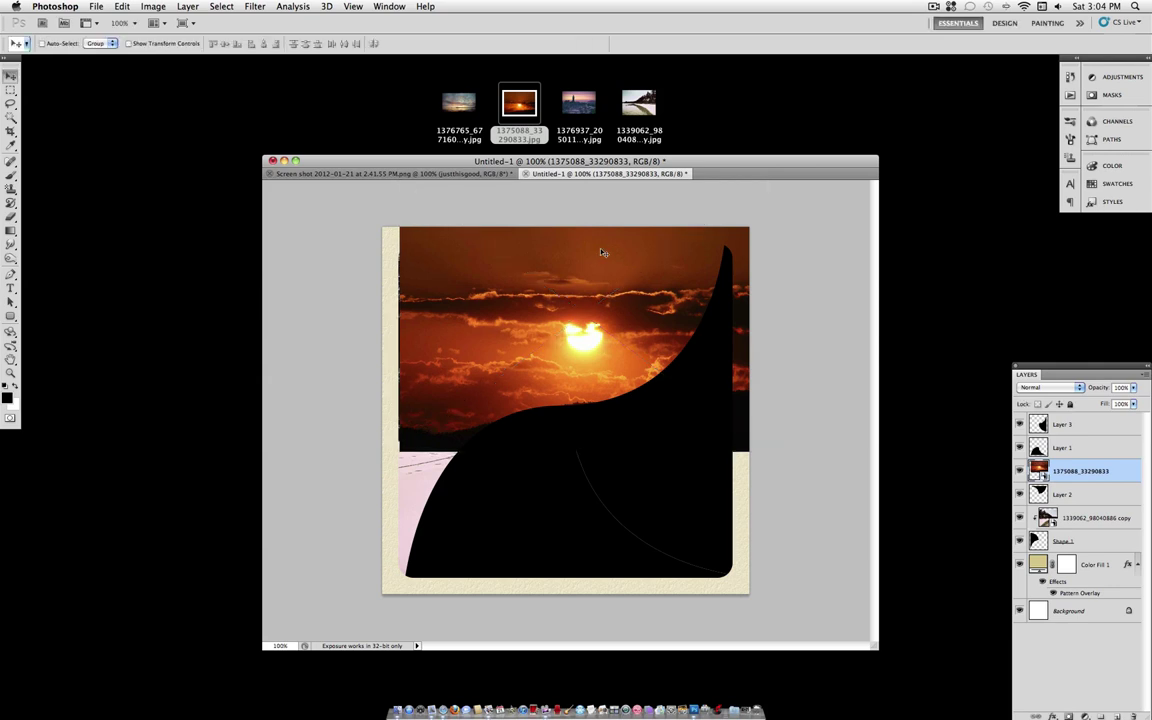
pyautogui.keyDown('alt'); pyautogui.click(1097, 482); pyautogui.keyUp('alt')
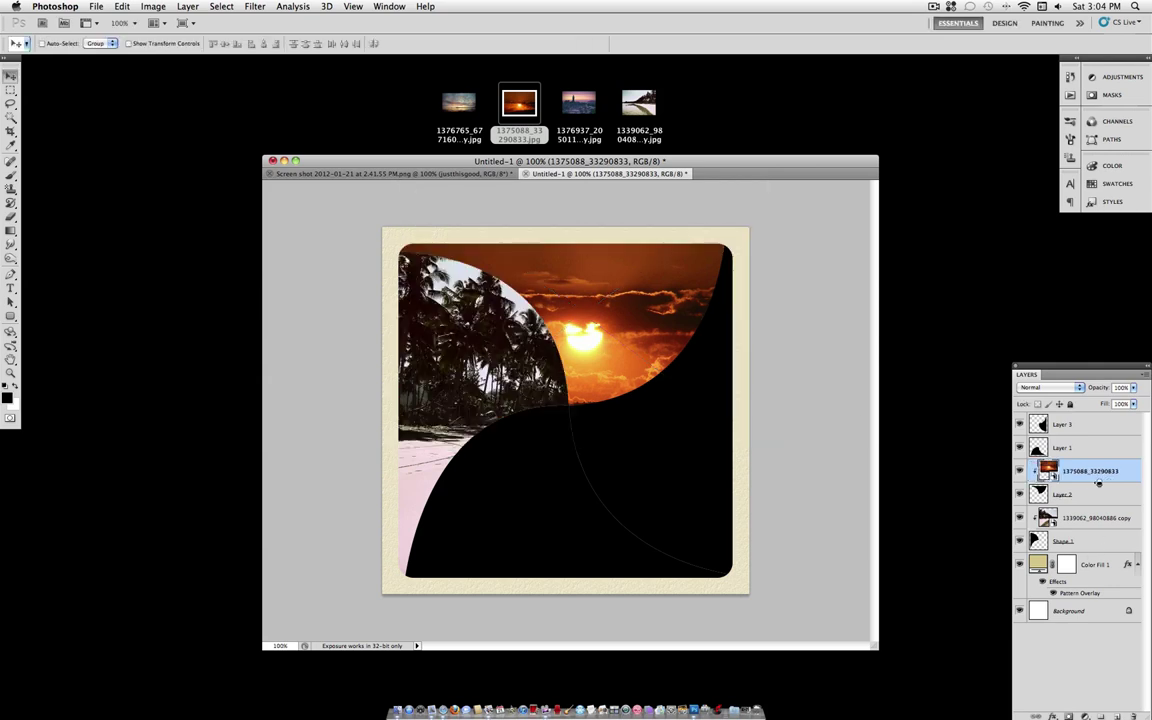
pyautogui.moveTo(566, 324)
pyautogui.mouseDown()
pyautogui.moveTo(564, 393)
pyautogui.moveTo(582, 380)
pyautogui.moveTo(569, 403)
pyautogui.moveTo(581, 310)
pyautogui.moveTo(561, 314)
pyautogui.moveTo(584, 318)
pyautogui.mouseUp()
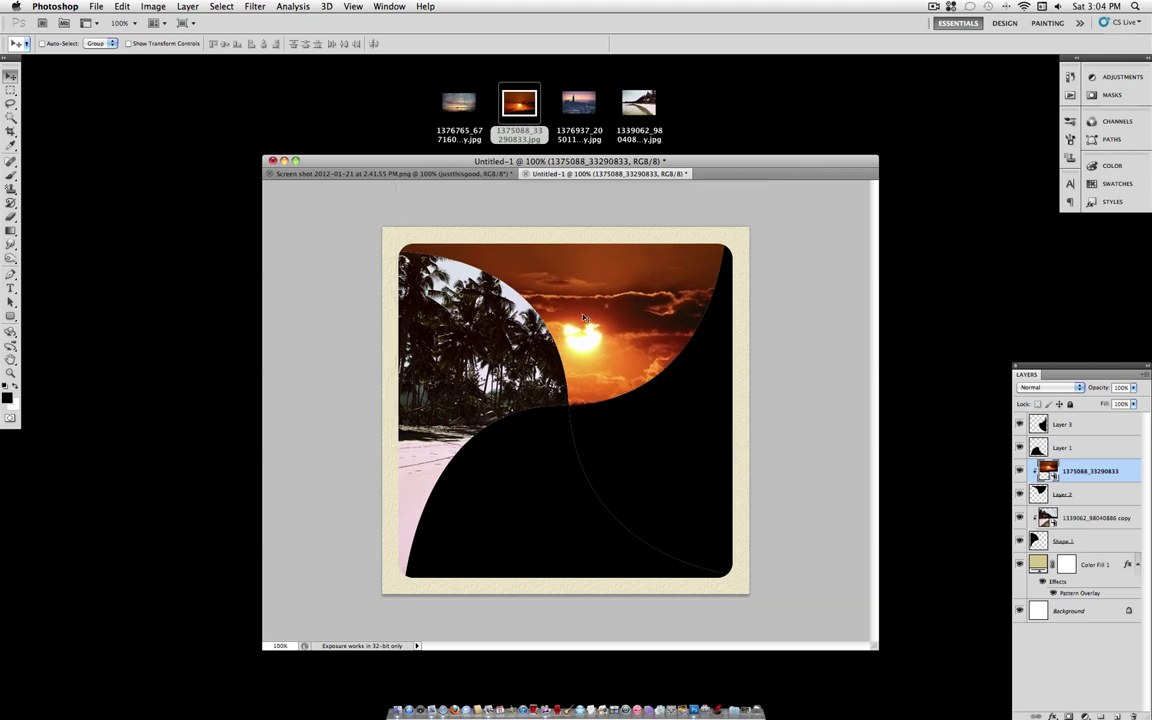
# Step: Place the 1376765 cloudy sunset image, clip it to Layer 1, and shift it right
pyautogui.click(1078, 447)
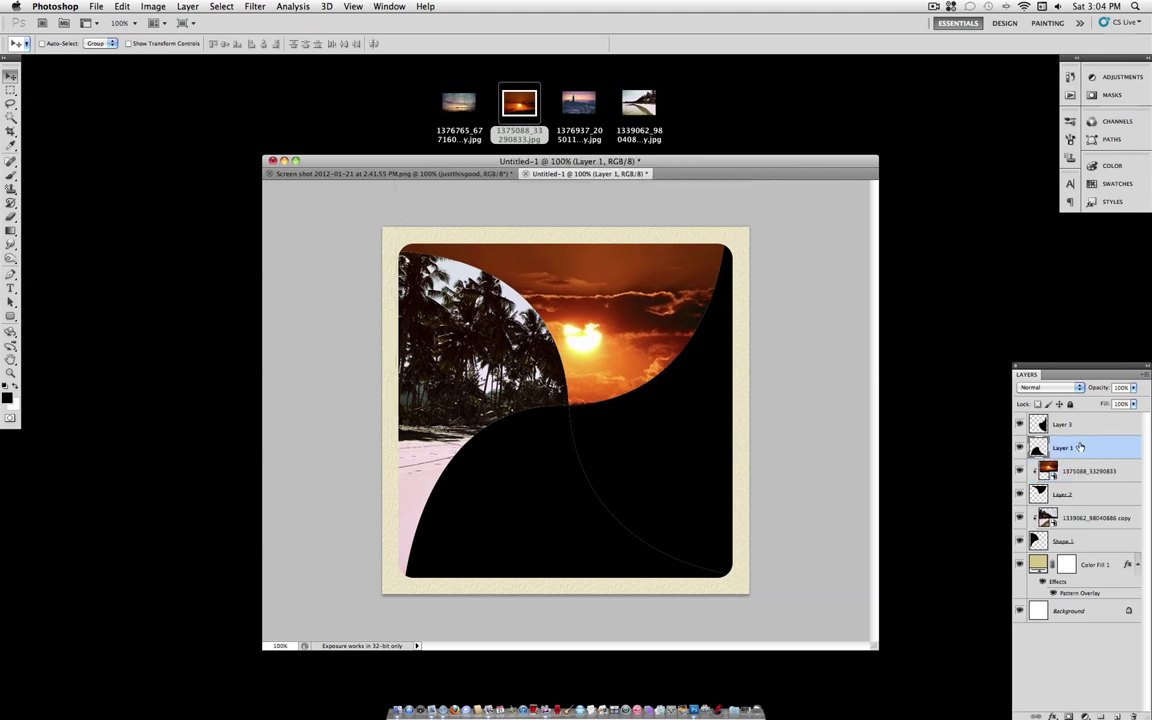
pyautogui.moveTo(459, 105); pyautogui.dragTo(565, 432)
pyautogui.press('Return')
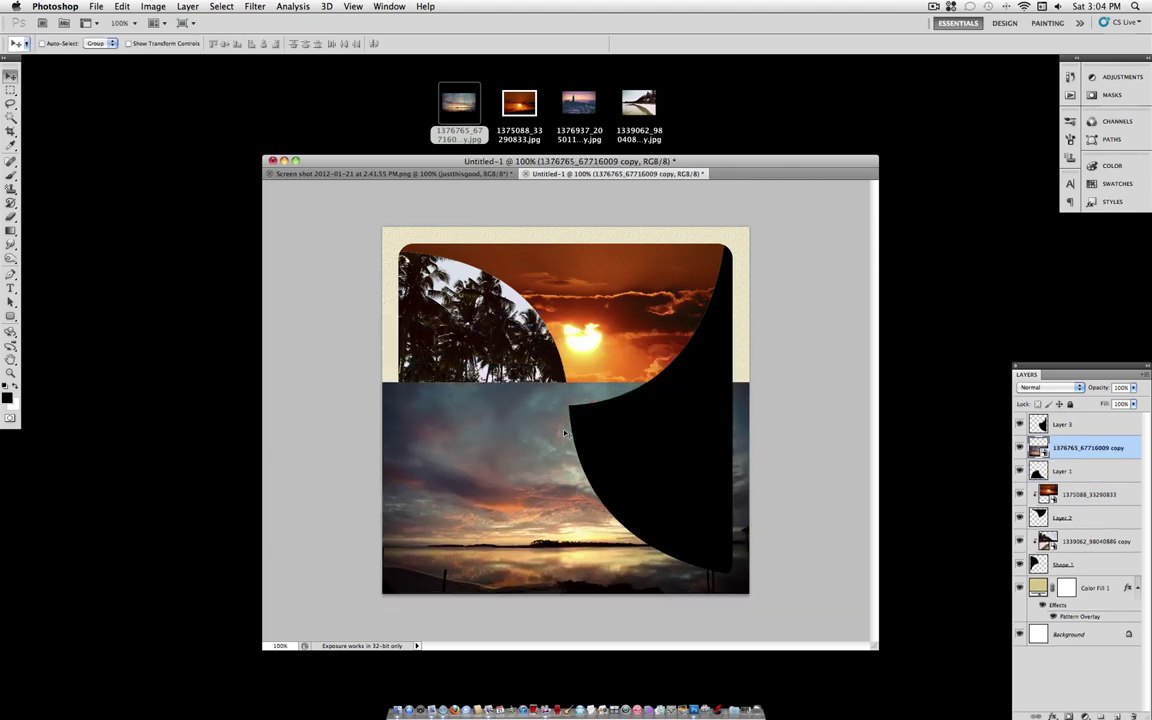
pyautogui.press('super+alt+g')
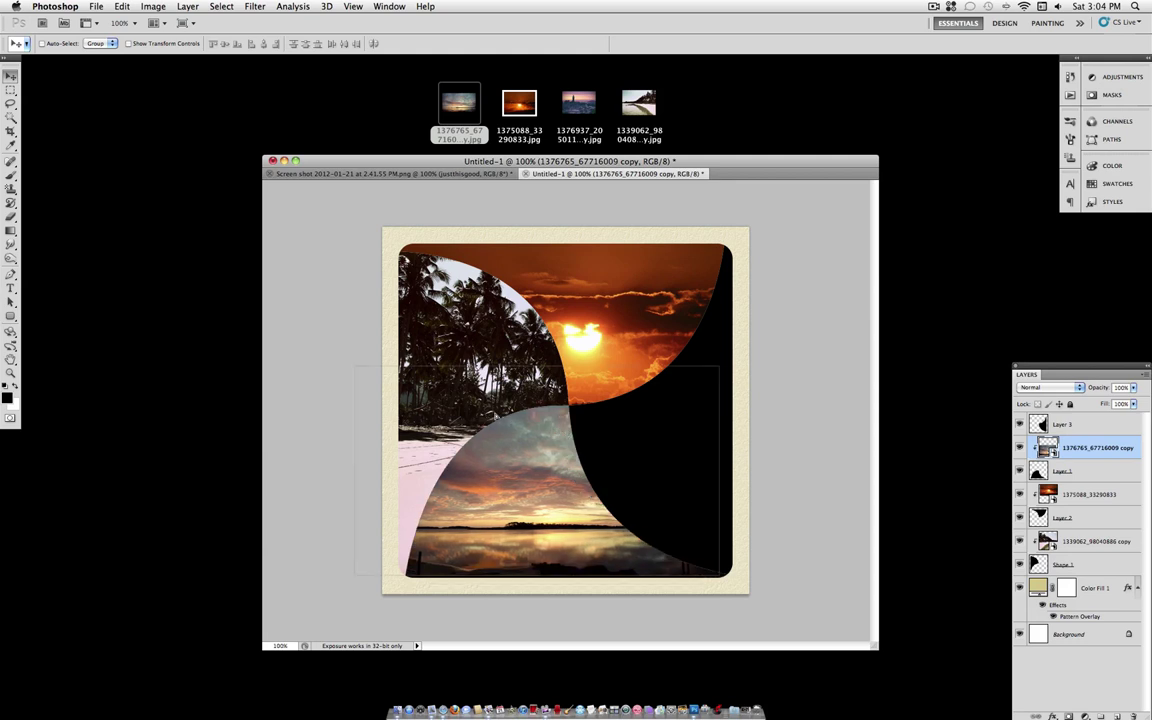
pyautogui.moveTo(487, 430); pyautogui.dragTo(520, 430)
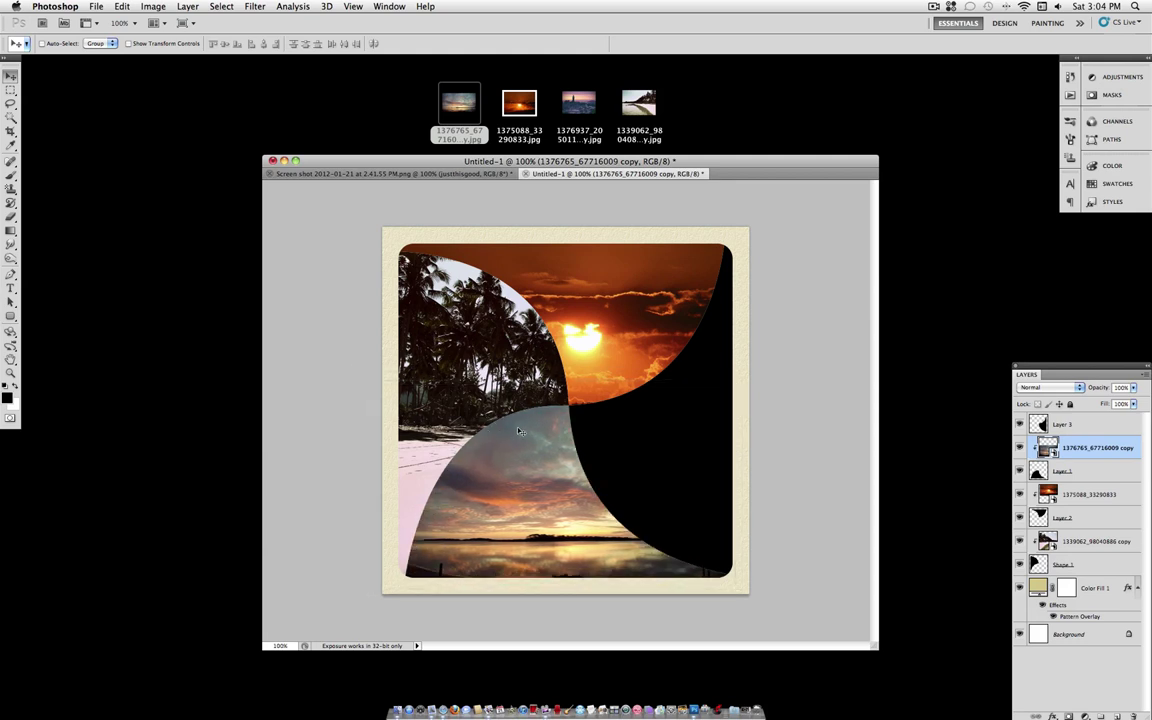
pyautogui.click(578, 105)
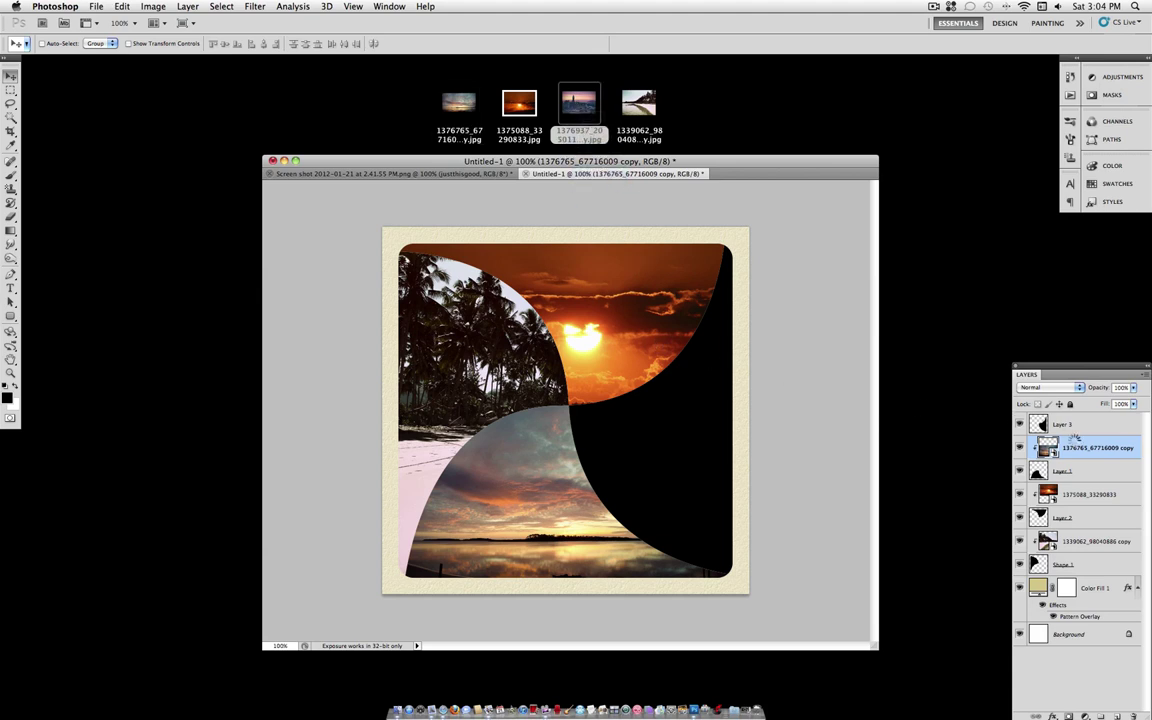
# Step: Place the 1376937 tower image and move its layer to the top of the stack
pyautogui.moveTo(1073, 440); pyautogui.dragTo(1071, 452)
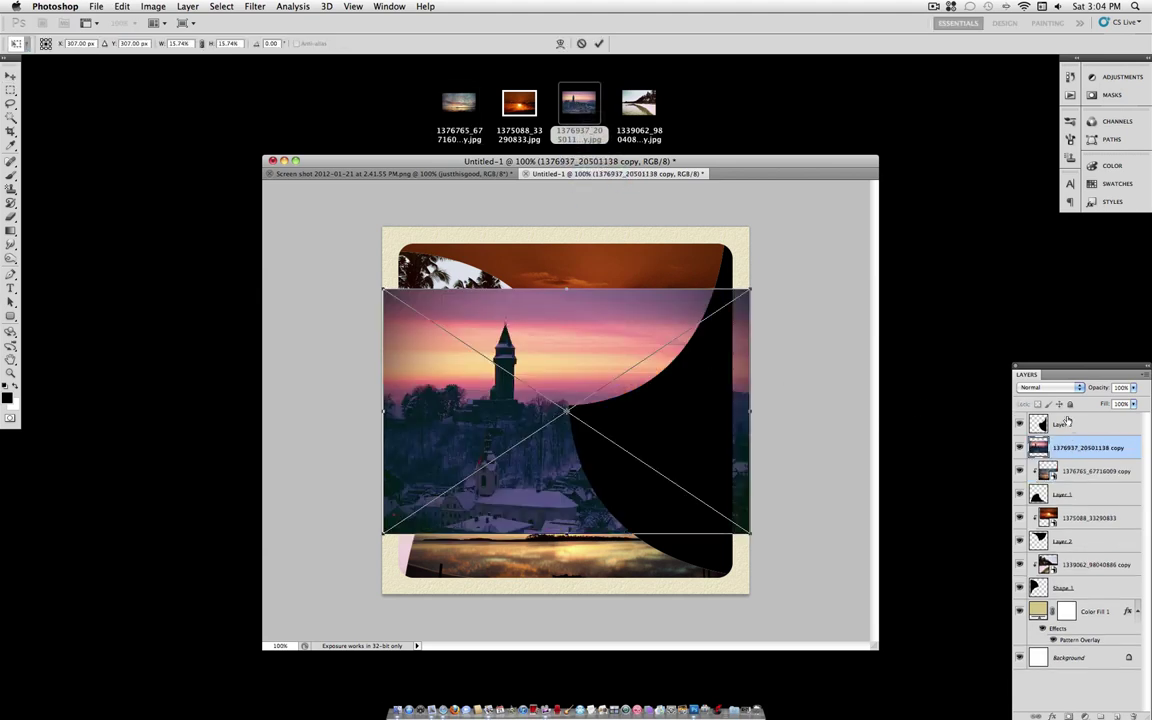
pyautogui.press('Return')
pyautogui.moveTo(1065, 450); pyautogui.dragTo(1063, 424)
pyautogui.moveTo(608, 464); pyautogui.dragTo(808, 505)
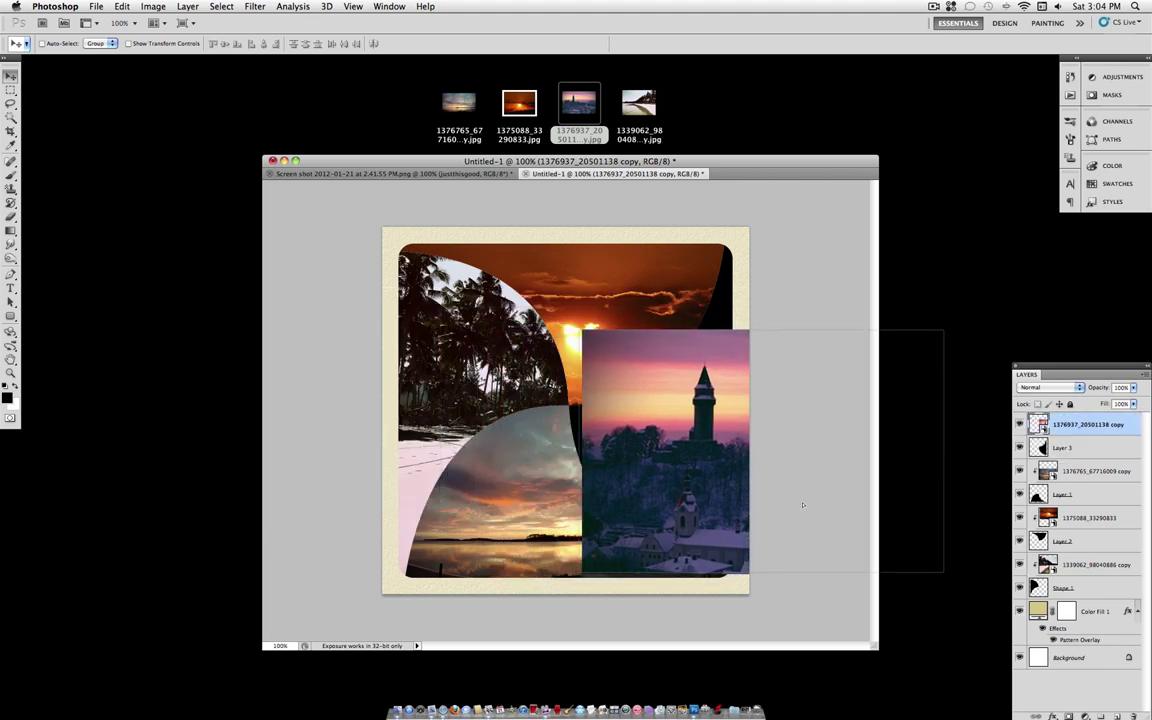
# Step: Enlarge the tower photo, clip it to Layer 3, and position it in the bottom-right panel
pyautogui.hotkey('ctrl', 't')
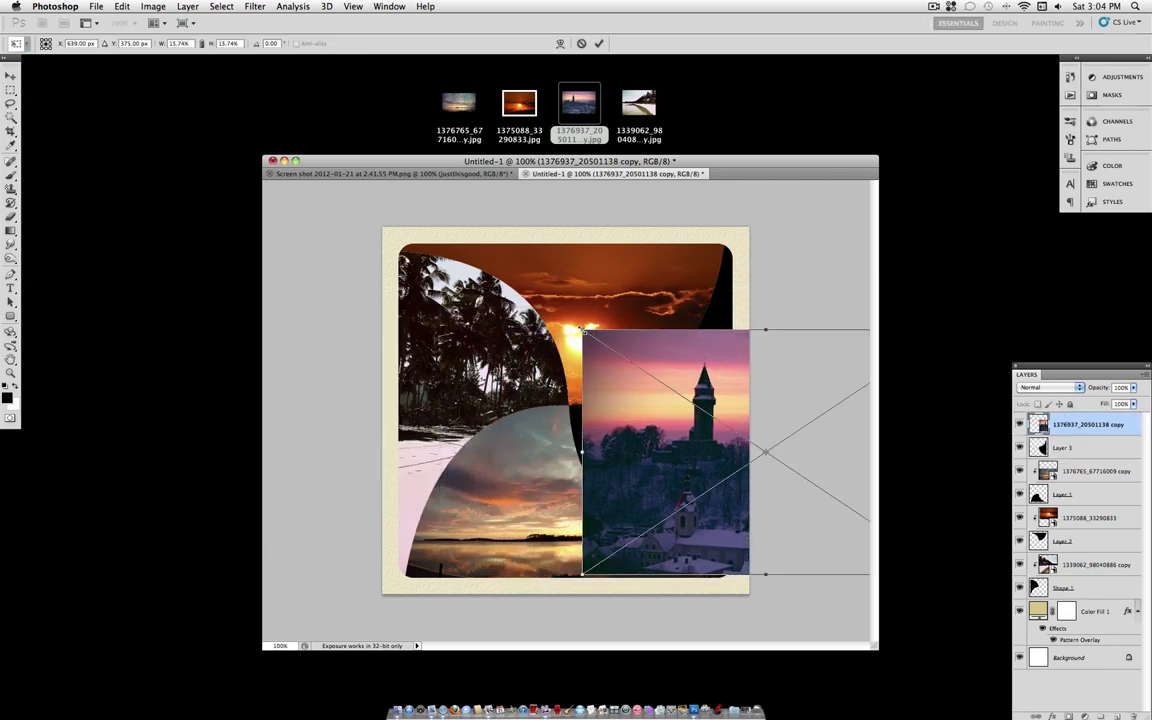
pyautogui.moveTo(582, 331); pyautogui.dragTo(470, 257)
pyautogui.moveTo(772, 322); pyautogui.dragTo(813, 310)
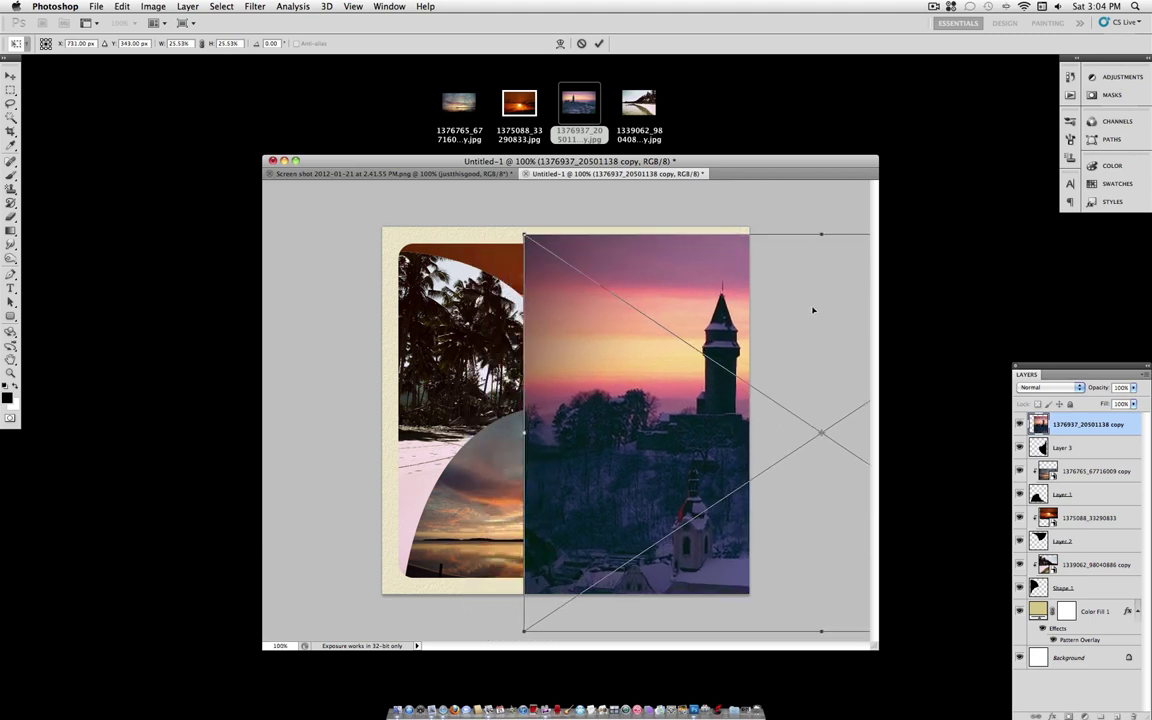
pyautogui.press('Return')
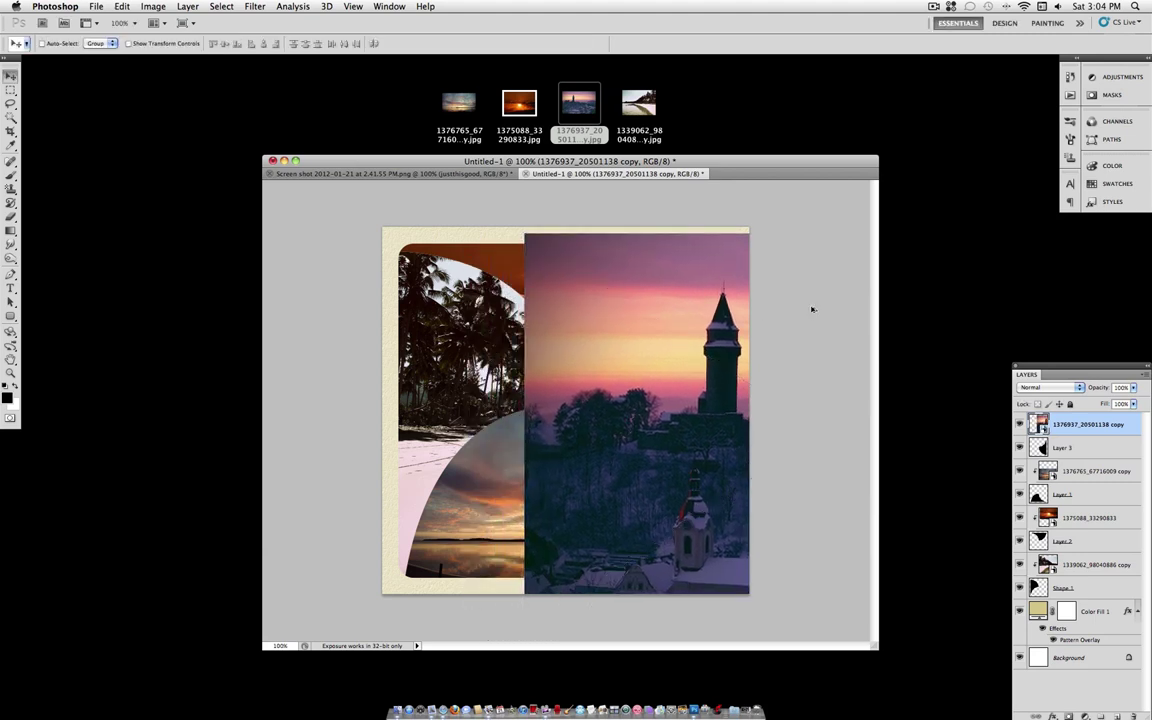
pyautogui.hotkey('ctrl', 'alt', 'g')
pyautogui.moveTo(715, 394)
pyautogui.mouseDown()
pyautogui.moveTo(700, 404)
pyautogui.moveTo(710, 405)
pyautogui.mouseUp()
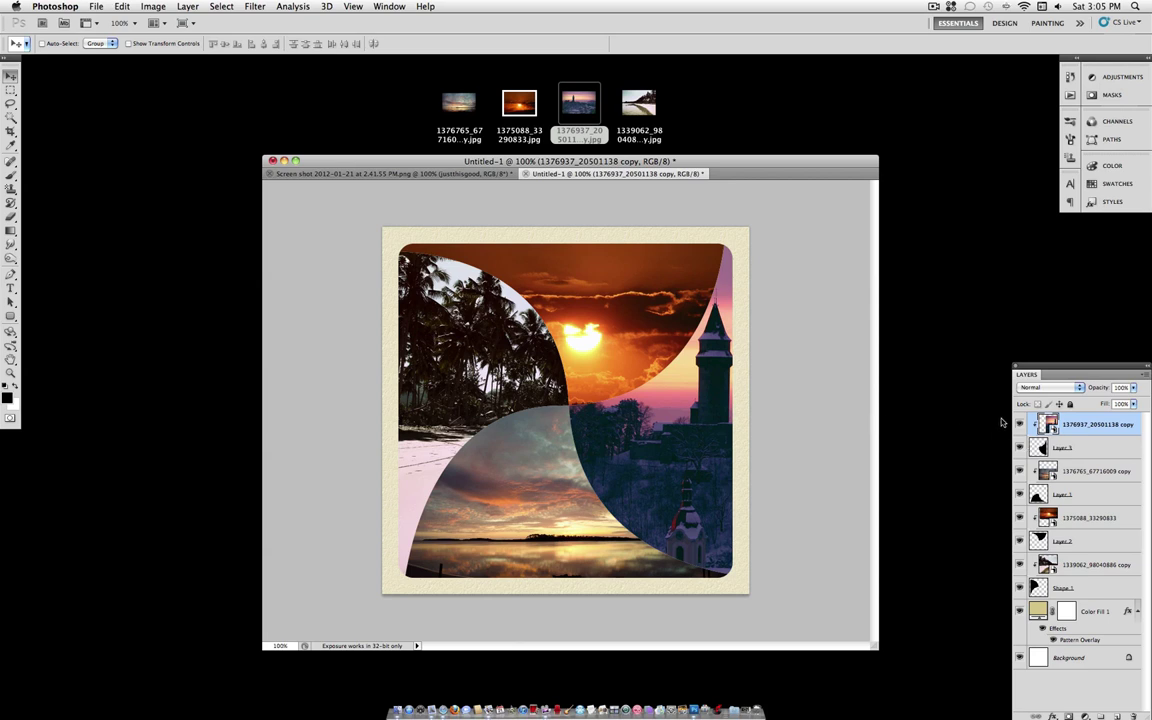
pyautogui.click(1073, 450)
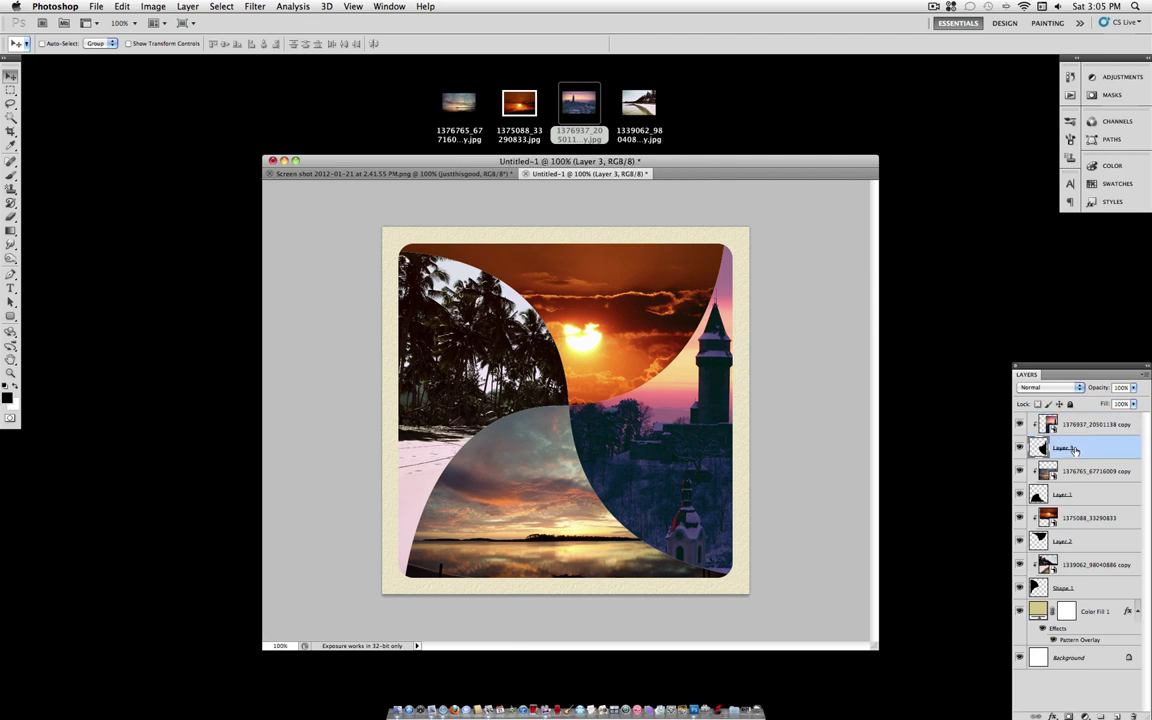
# Step: Add a Stroke layer style to Layer 3 and set its colour to pure white
pyautogui.rightClick(1073, 450)
pyautogui.click(1005, 436)
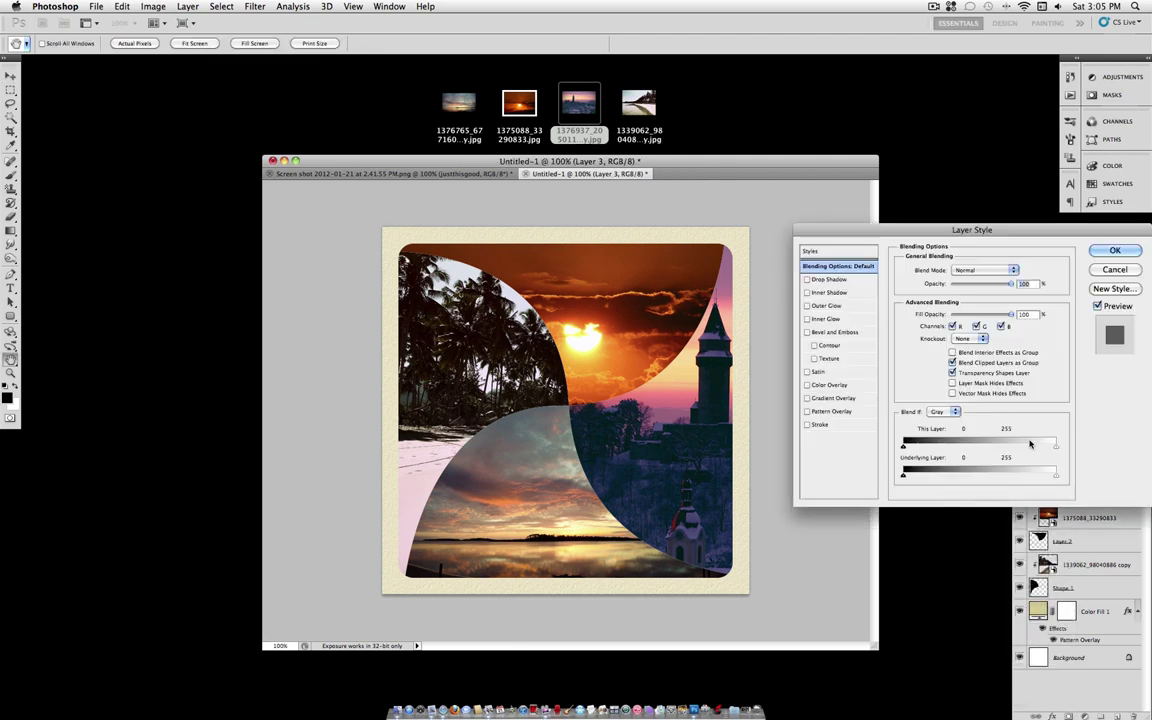
pyautogui.click(818, 426)
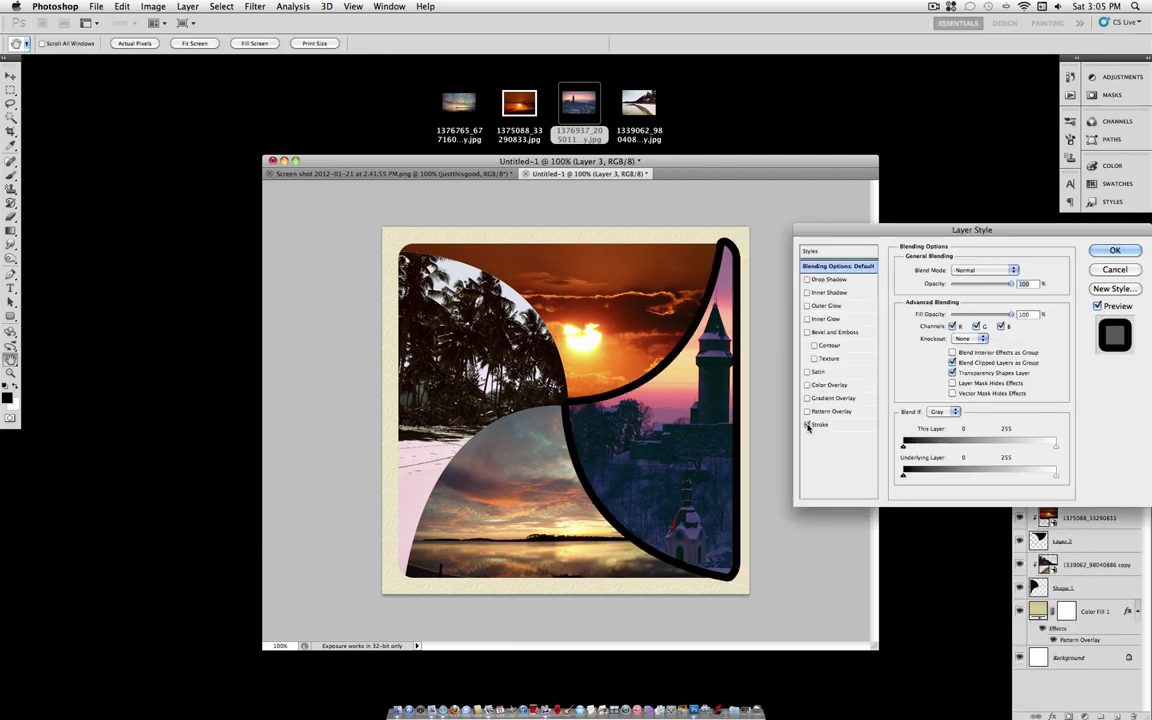
pyautogui.click(821, 426)
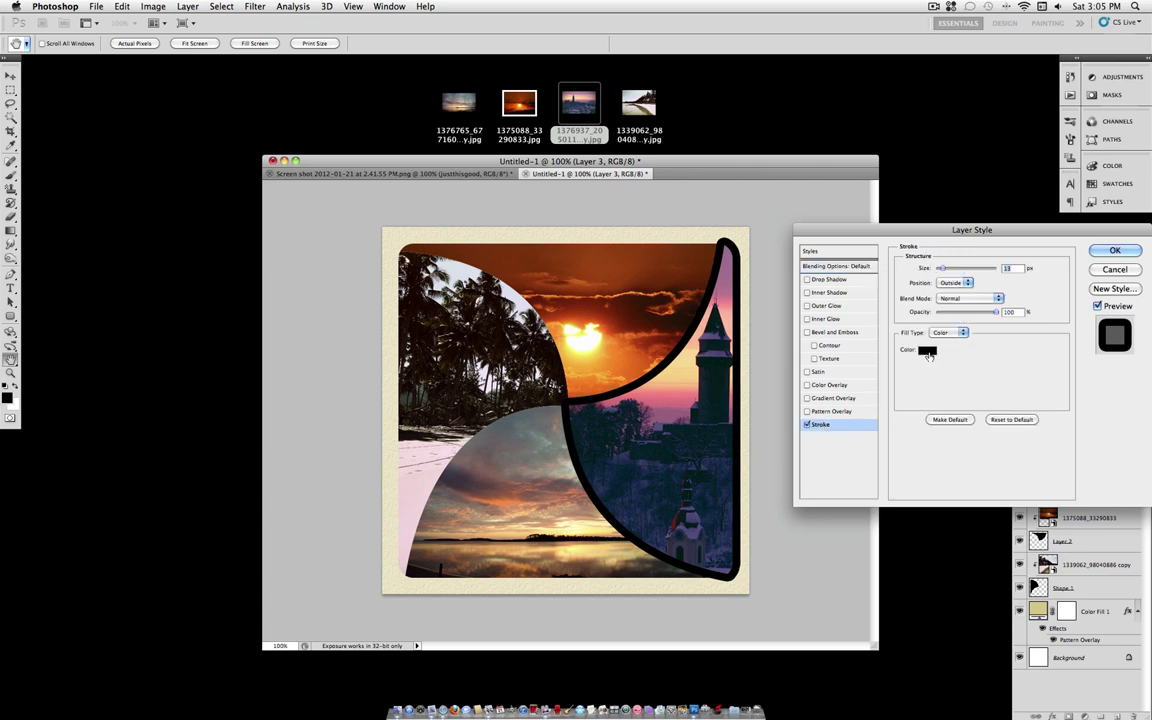
pyautogui.click(920, 419)
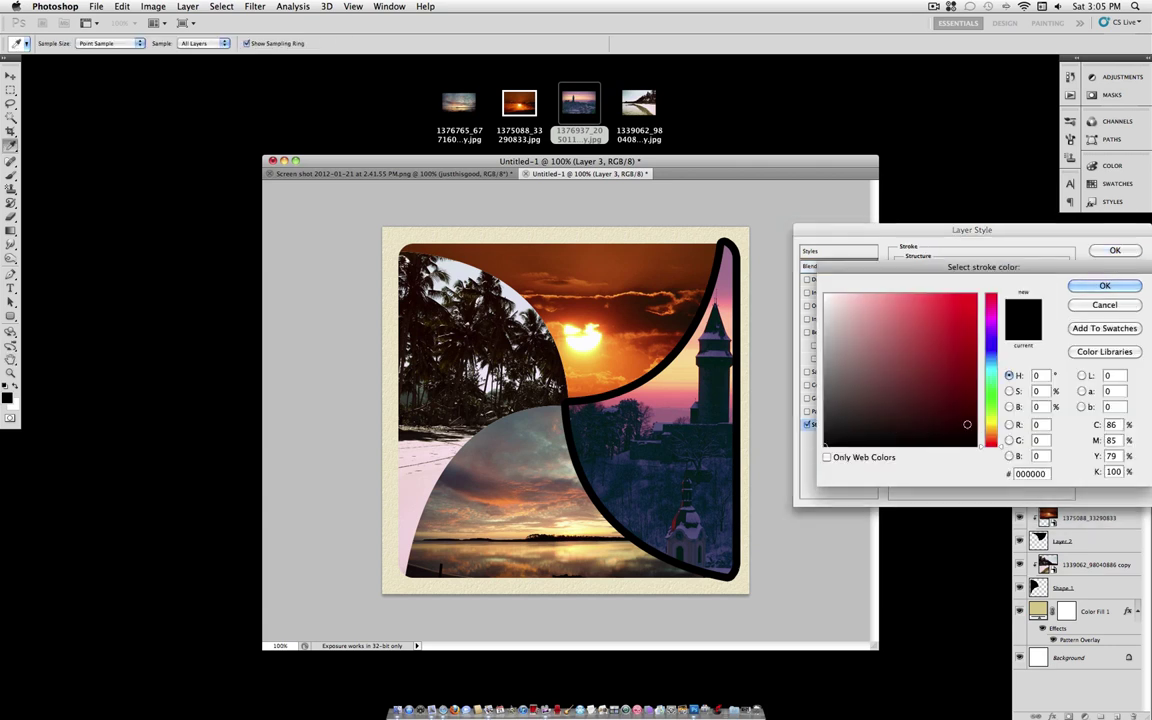
pyautogui.click(855, 348)
pyautogui.moveTo(855, 348)
pyautogui.mouseDown()
pyautogui.moveTo(870, 300)
pyautogui.moveTo(950, 310)
pyautogui.mouseUp()
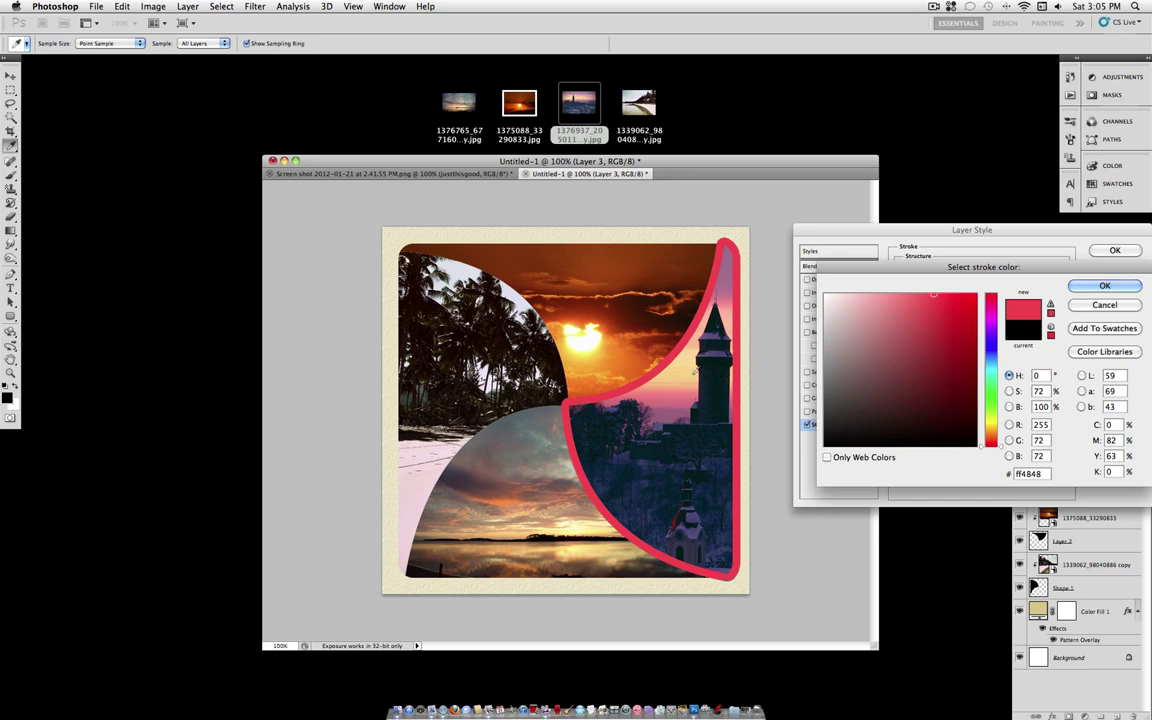
pyautogui.click(646, 343)
pyautogui.click(742, 268)
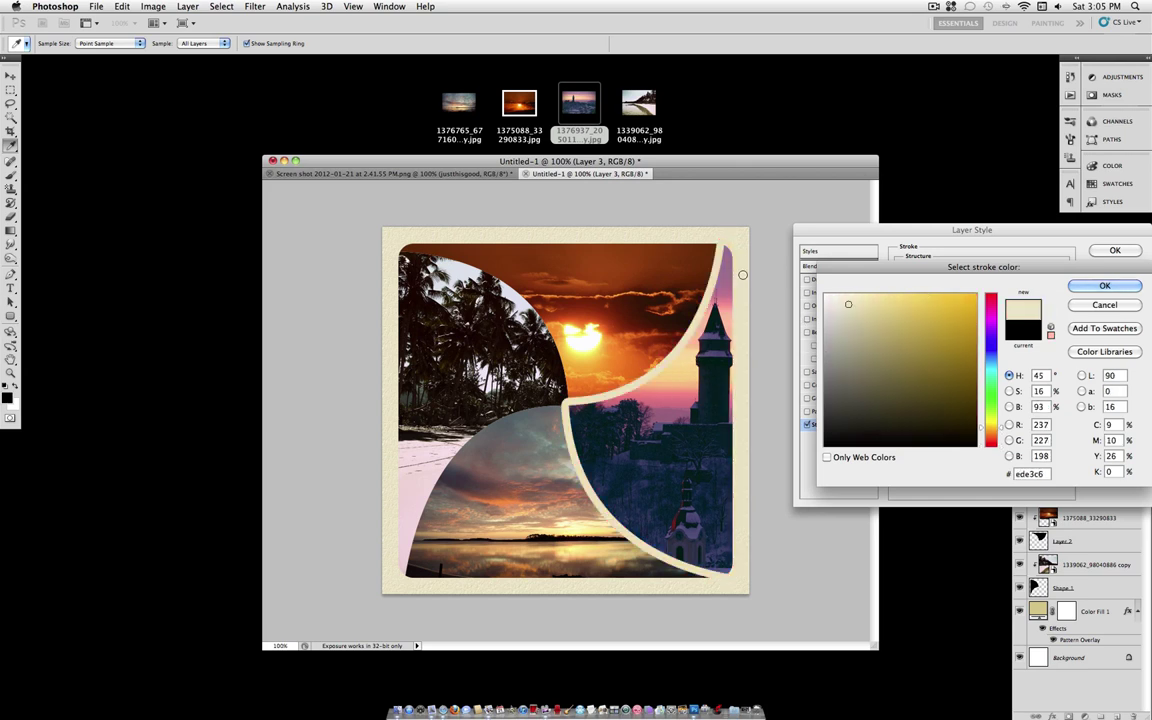
pyautogui.click(825, 296)
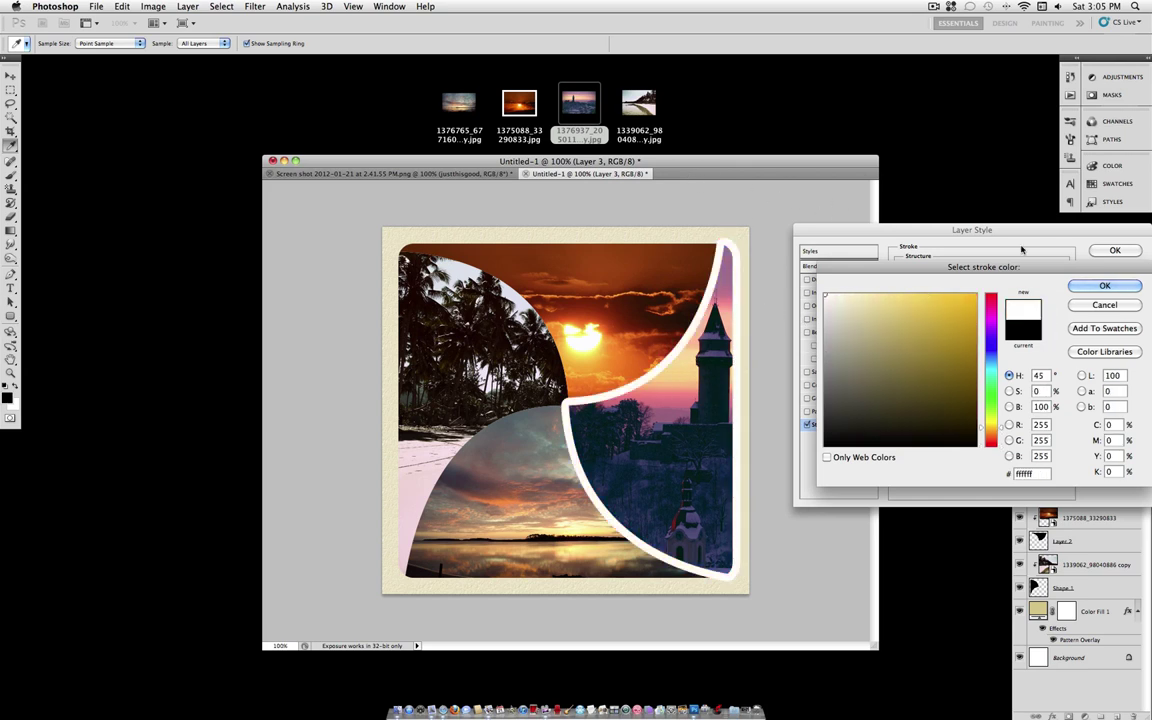
pyautogui.click(1102, 286)
# Step: Set the stroke position to Center and its size to 4 px
pyautogui.click(950, 283)
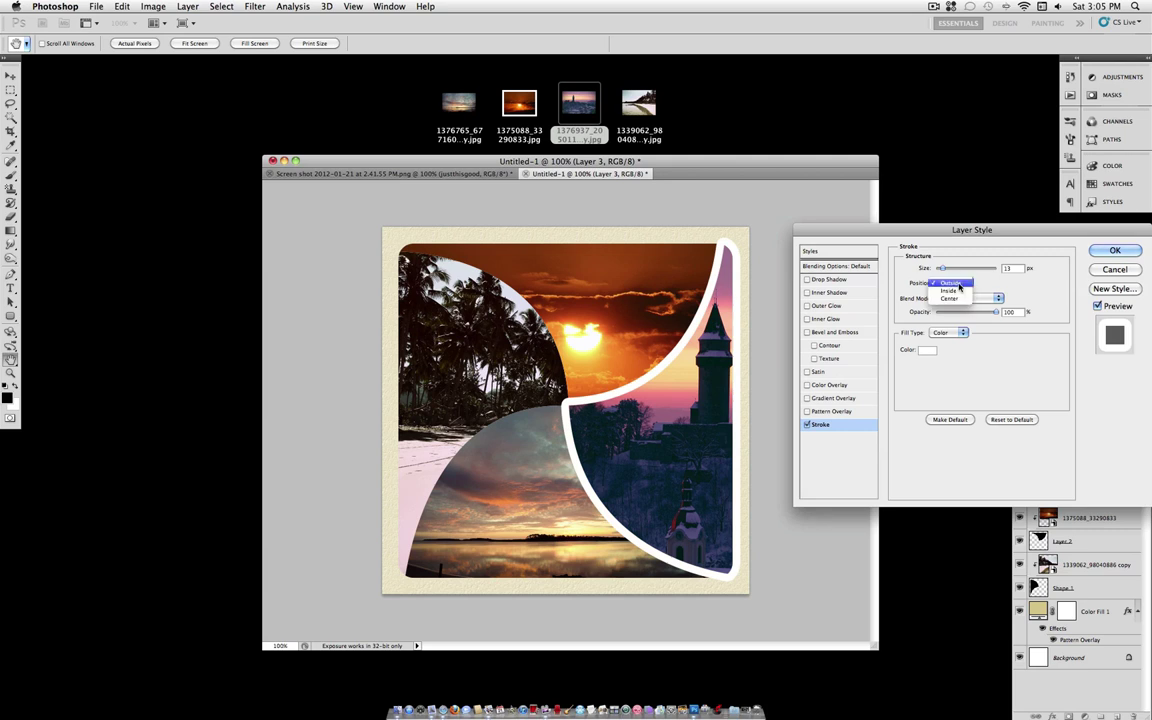
pyautogui.click(956, 299)
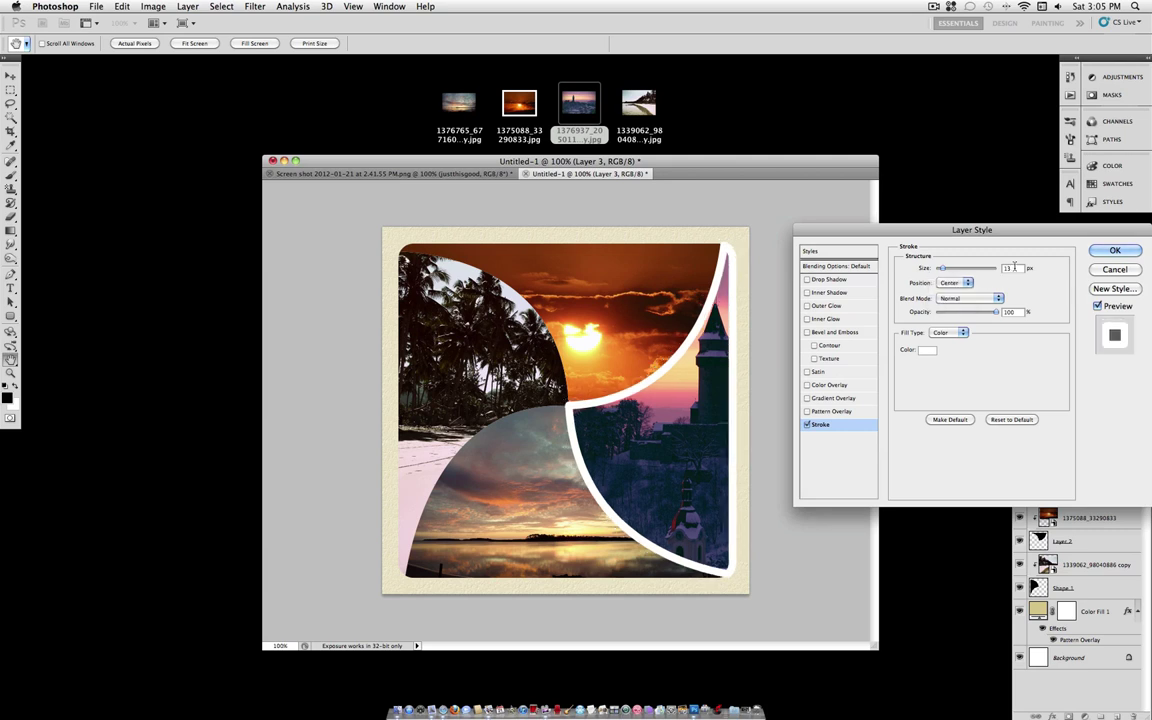
pyautogui.moveTo(940, 270); pyautogui.dragTo(937, 270)
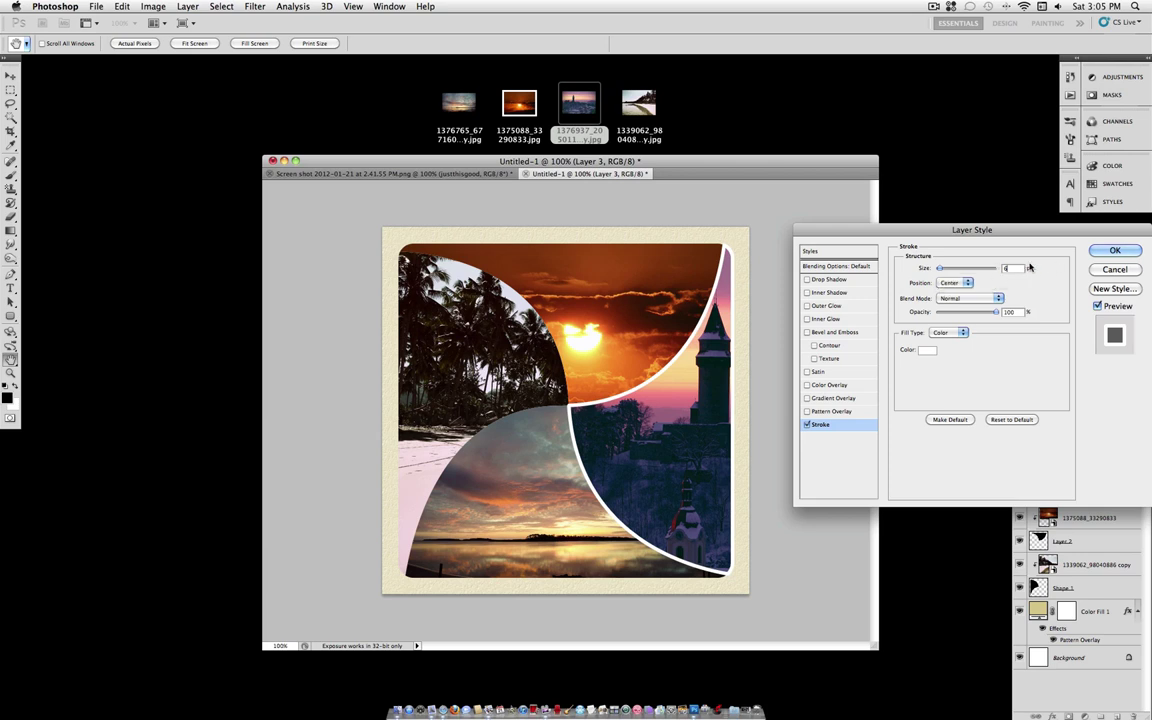
pyautogui.click(1115, 251)
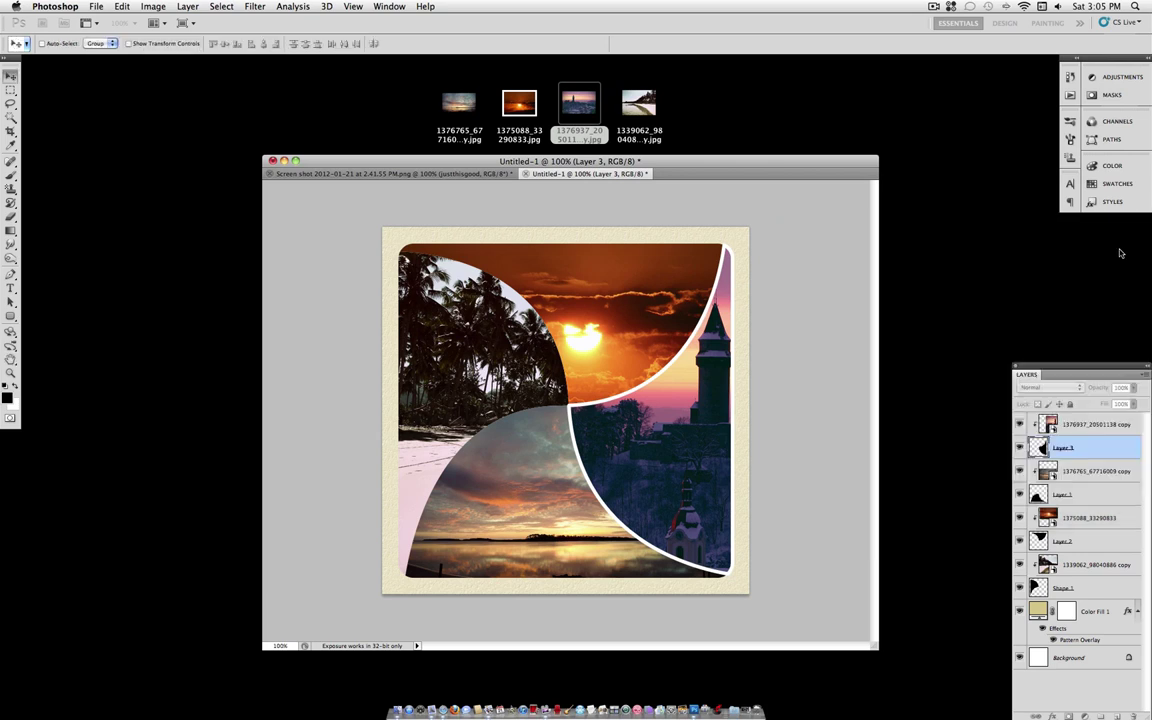
# Step: Copy Layer 3's white stroke layer style and paste it onto Layer 1, Layer 2 and Shape 1
pyautogui.rightClick(1076, 451)
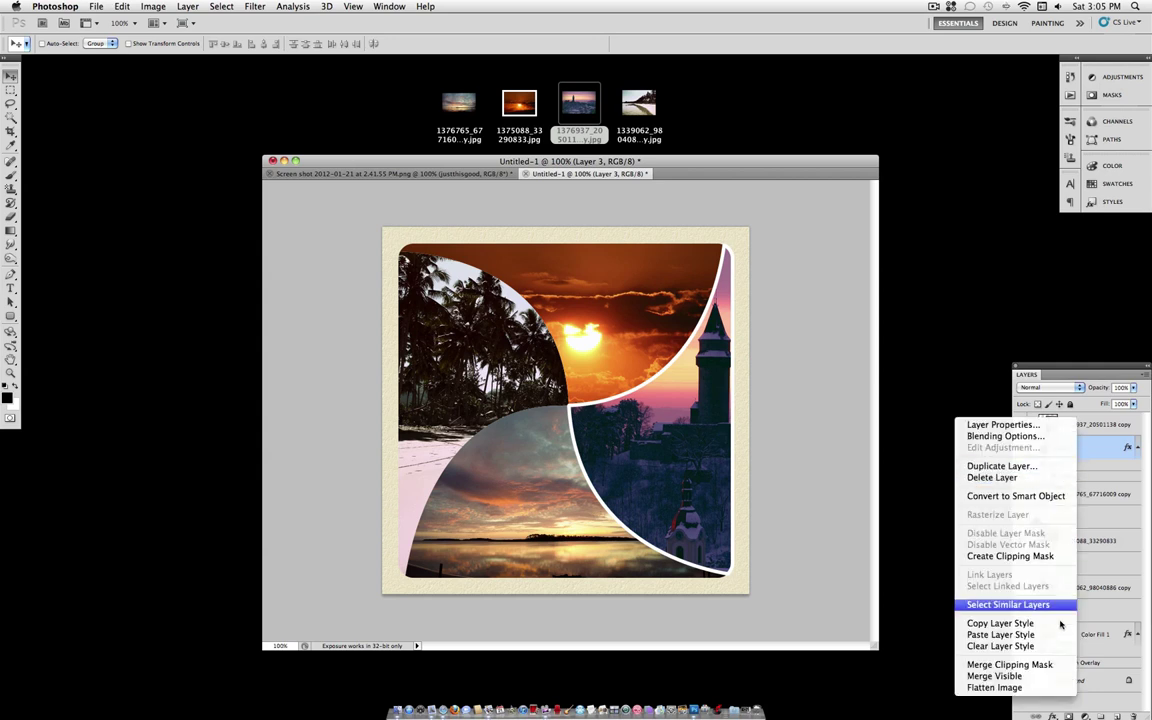
pyautogui.click(1012, 624)
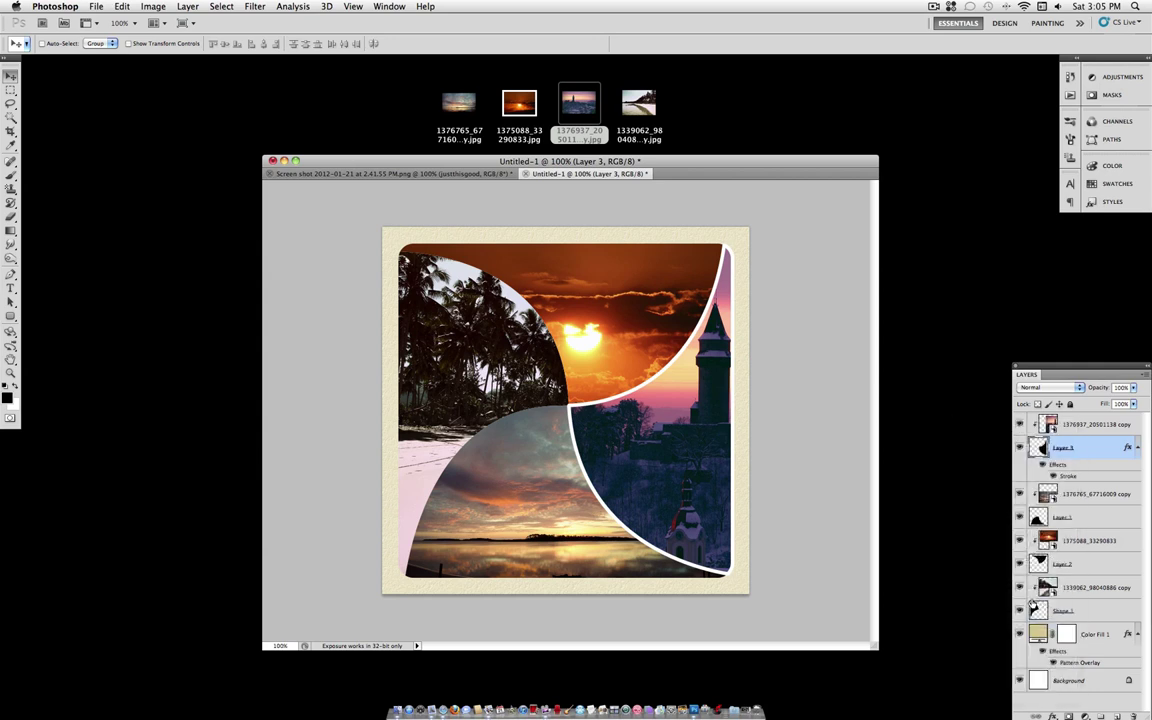
pyautogui.rightClick(1075, 517)
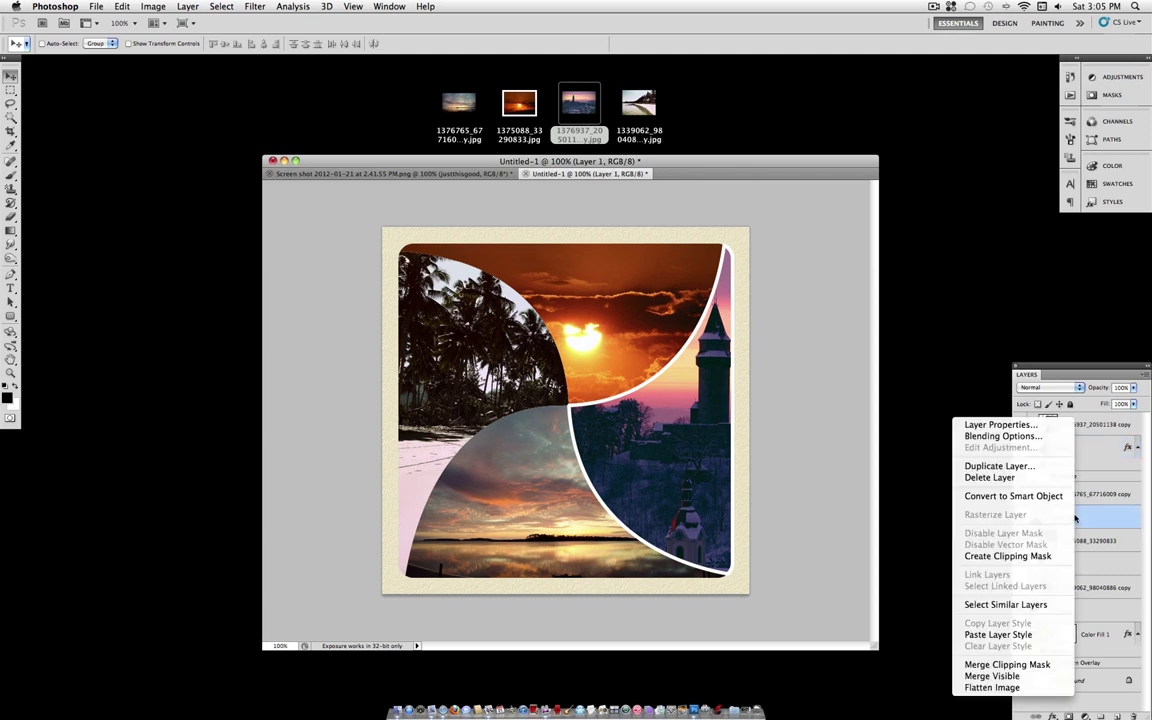
pyautogui.click(998, 634)
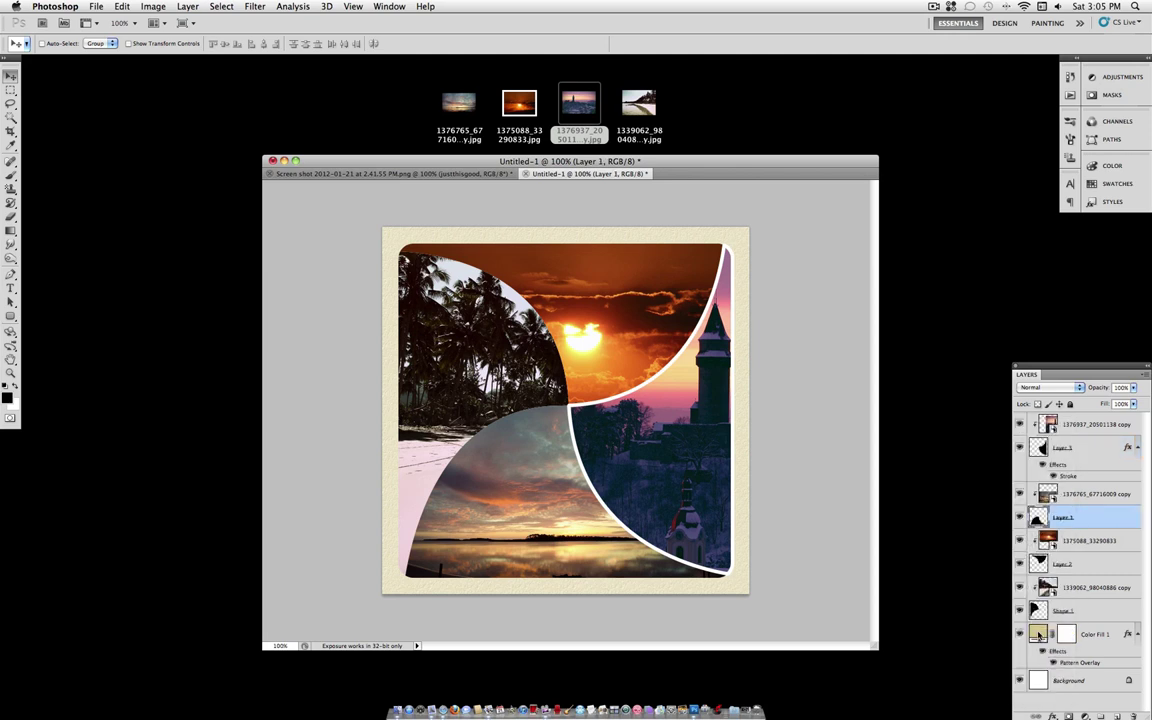
pyautogui.rightClick(1066, 590)
pyautogui.click(1035, 631)
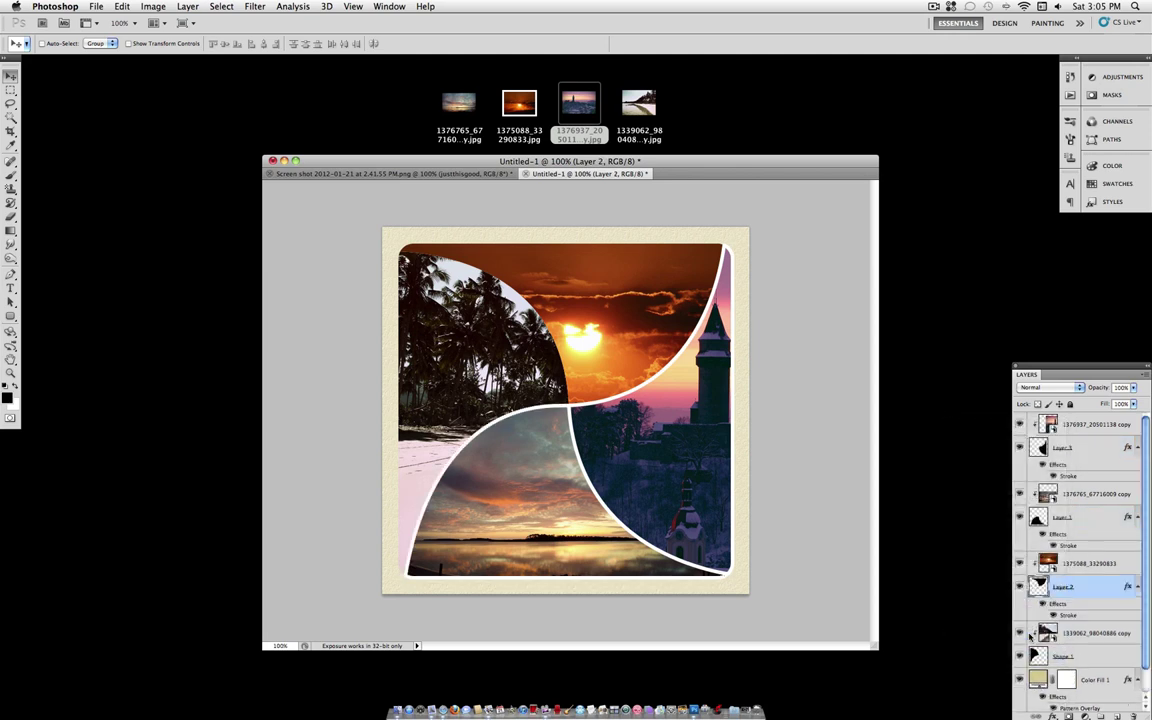
pyautogui.rightClick(1045, 656)
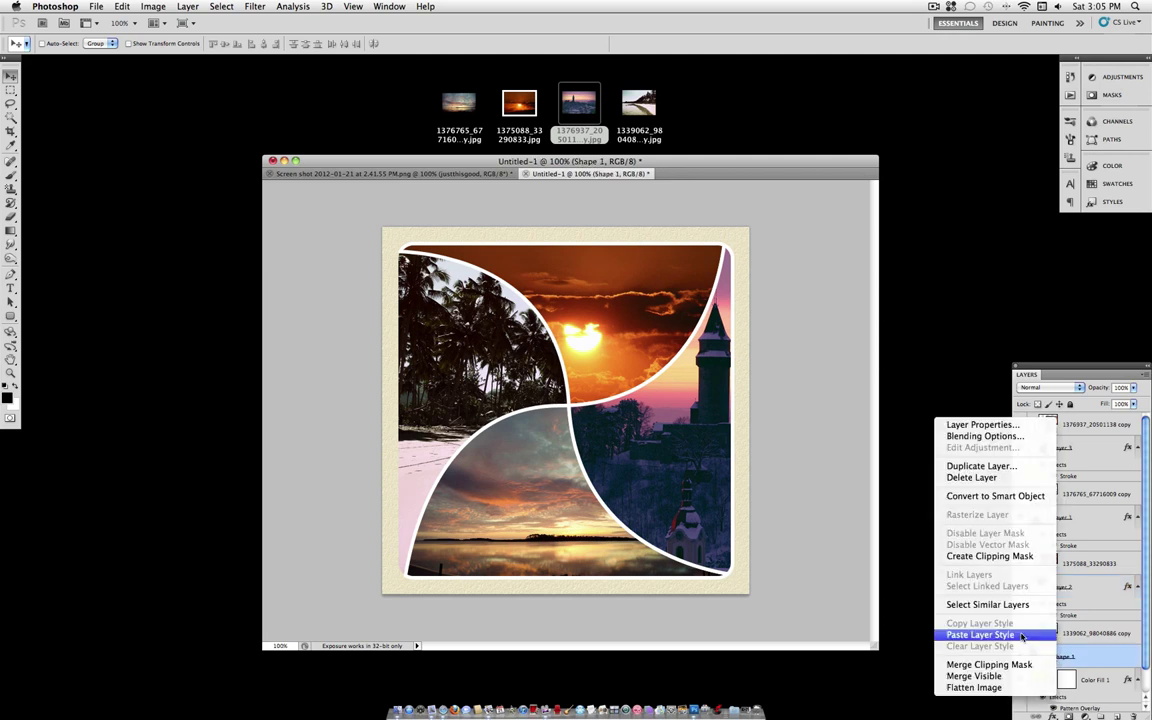
pyautogui.click(1021, 636)
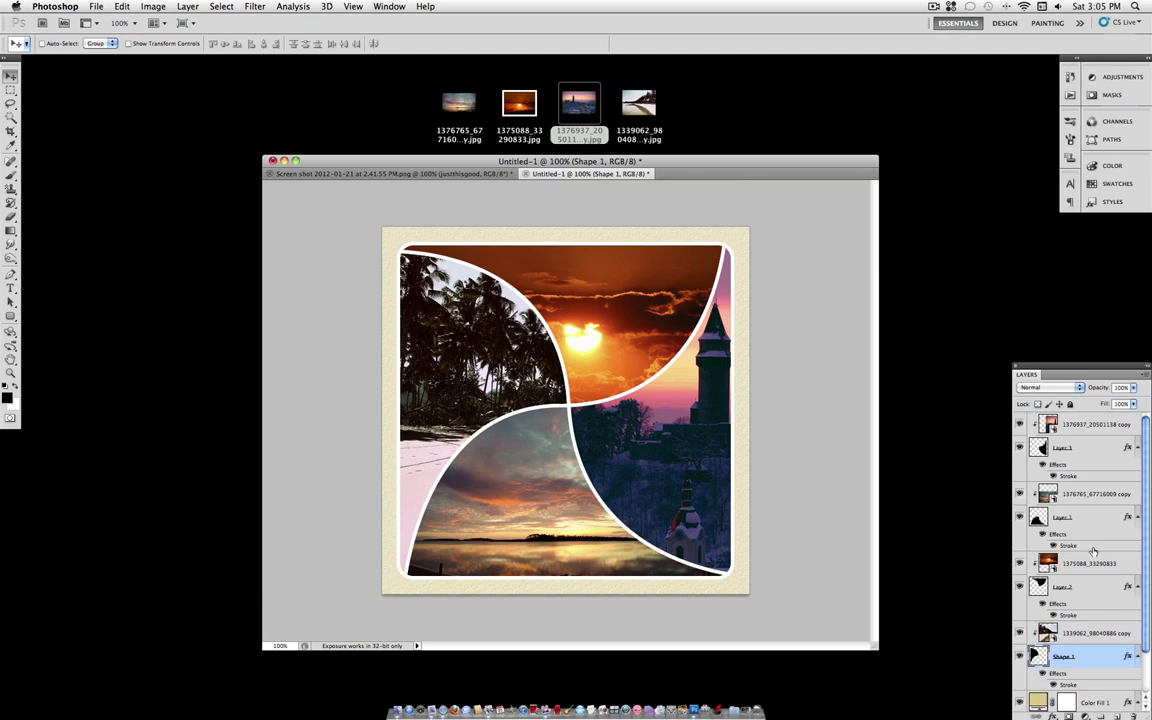
pyautogui.scroll(-2, 1093, 551)
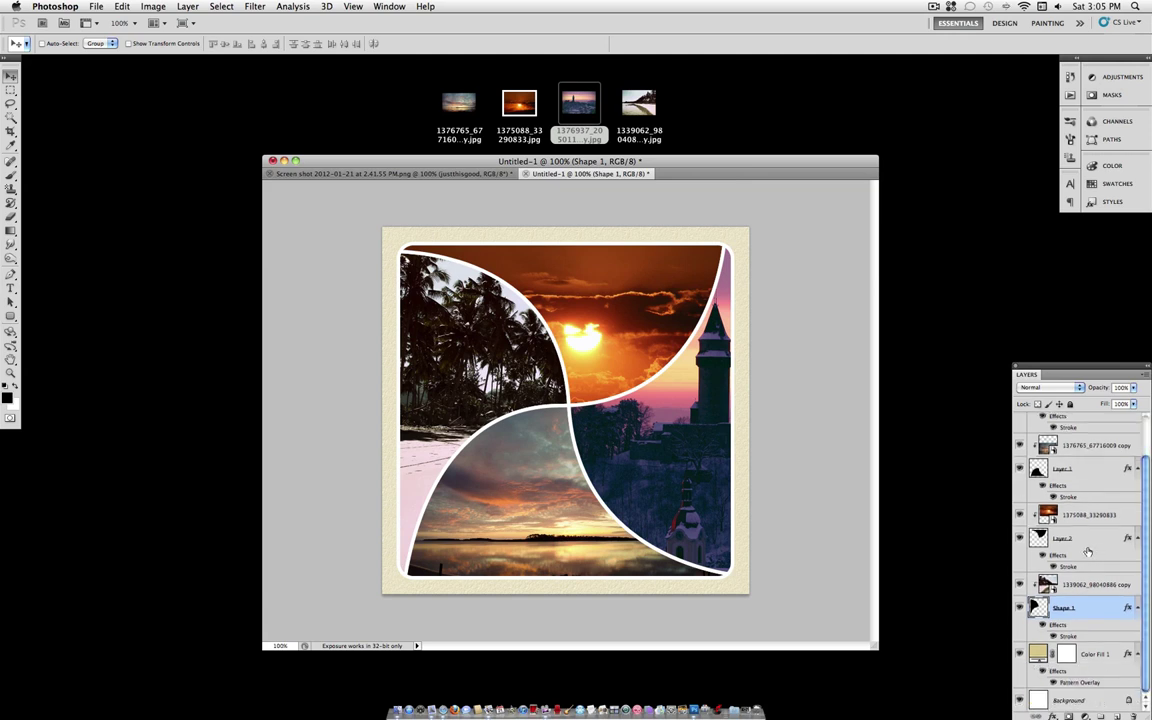
pyautogui.scroll(2, 1087, 551)
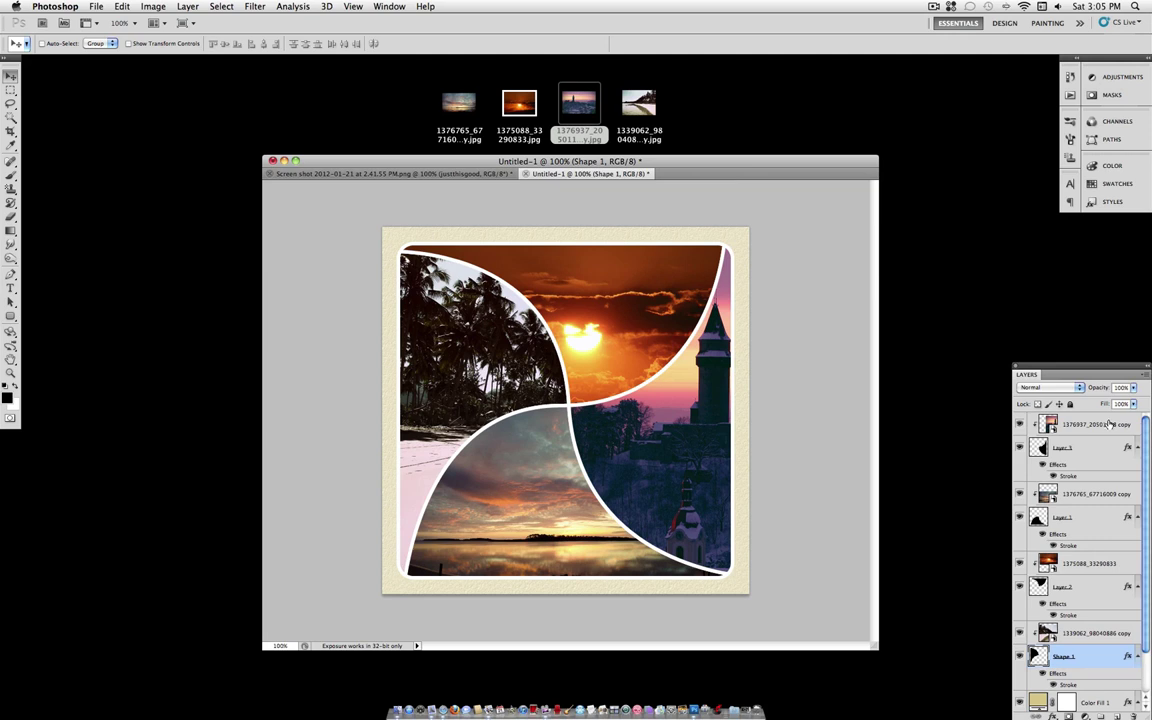
pyautogui.scroll(-2, 1108, 425)
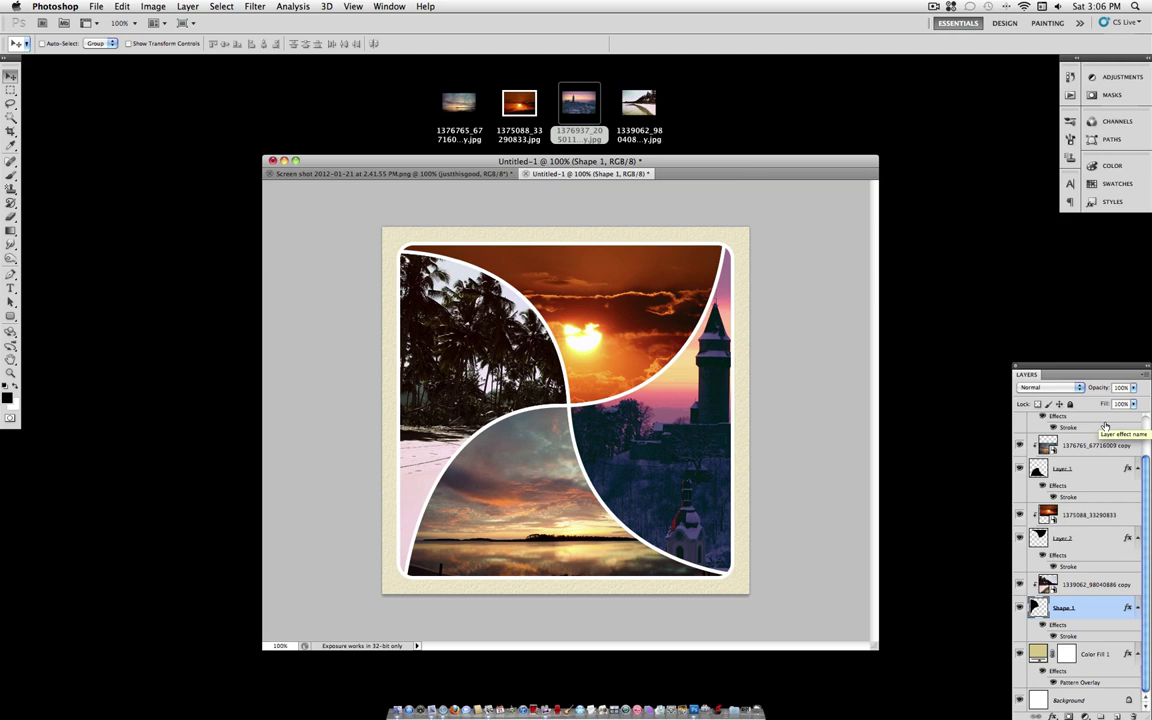
# Step: Compare Untitled-1 with the Screen shot reference, then display the collage in Full Screen Mode on black
pyautogui.click(460, 174)
pyautogui.click(574, 175)
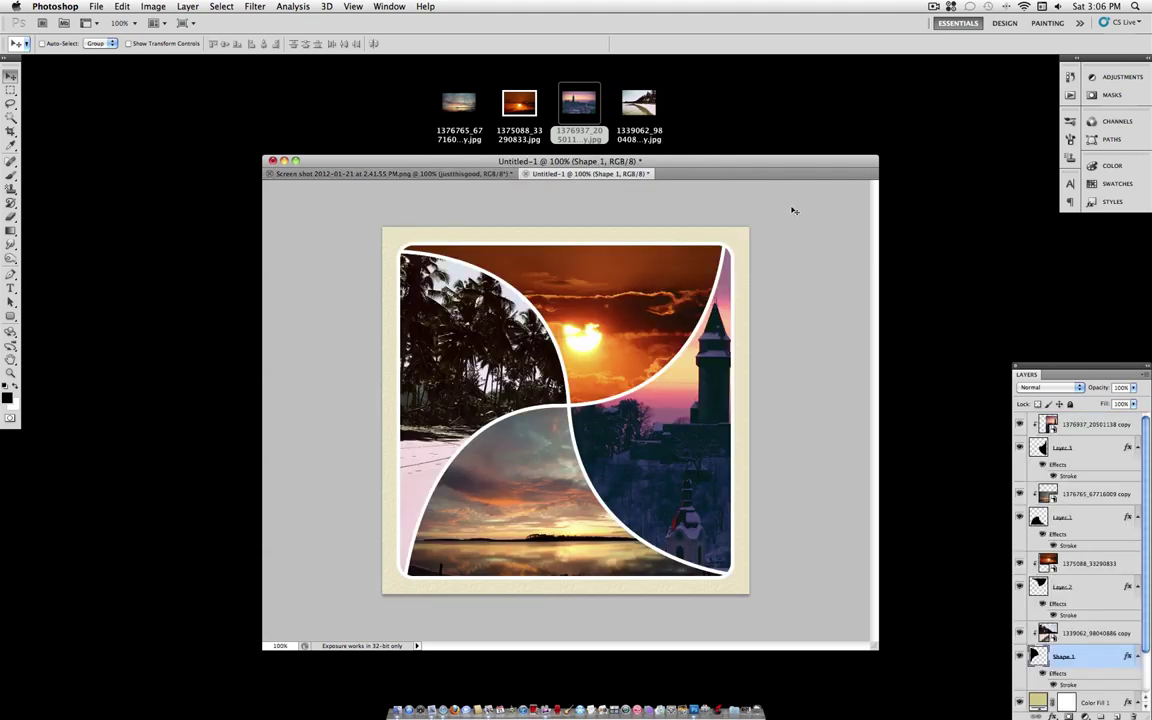
pyautogui.press('f')
pyautogui.press('f')
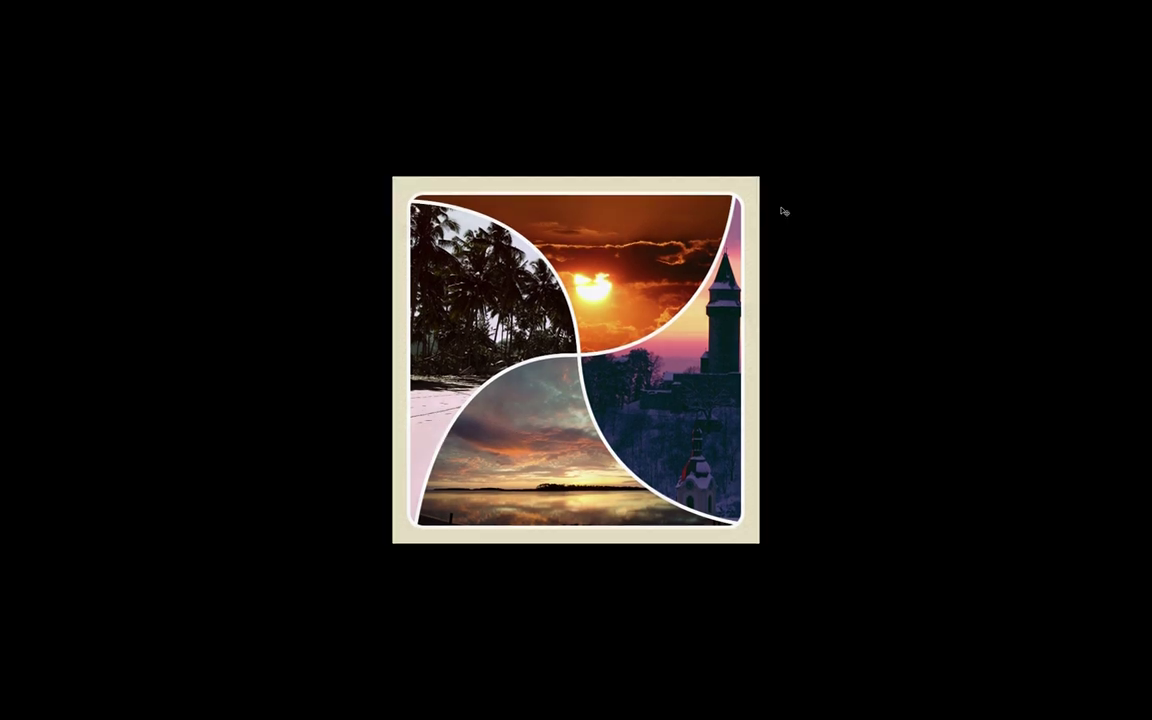